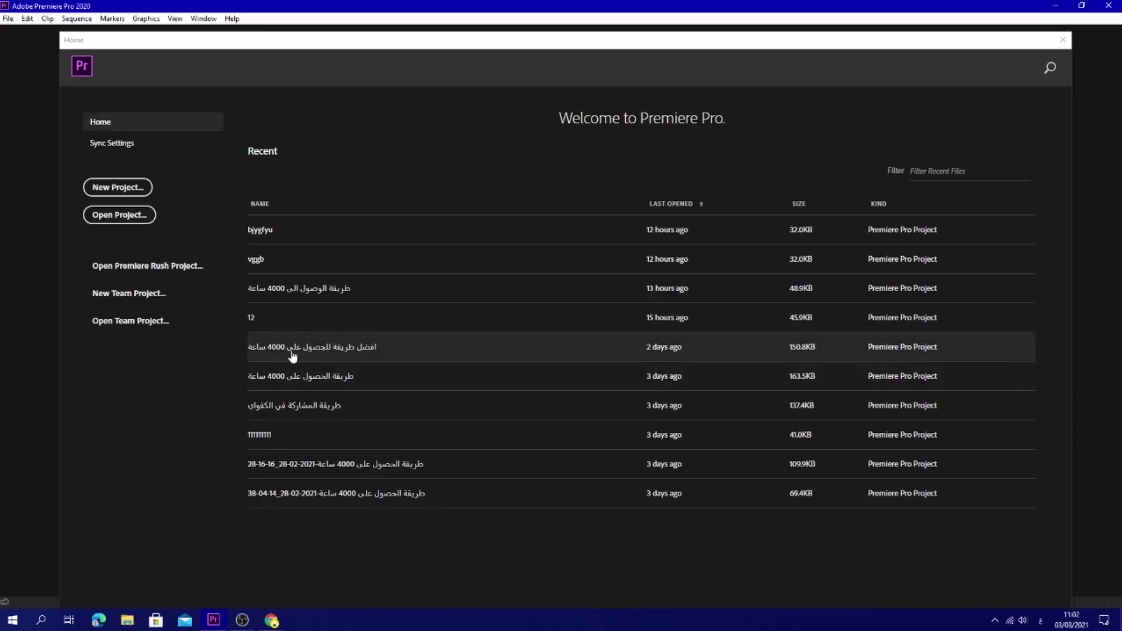
Create a new project with an Arabic name, keeping DV as the capture format
click(119, 190)
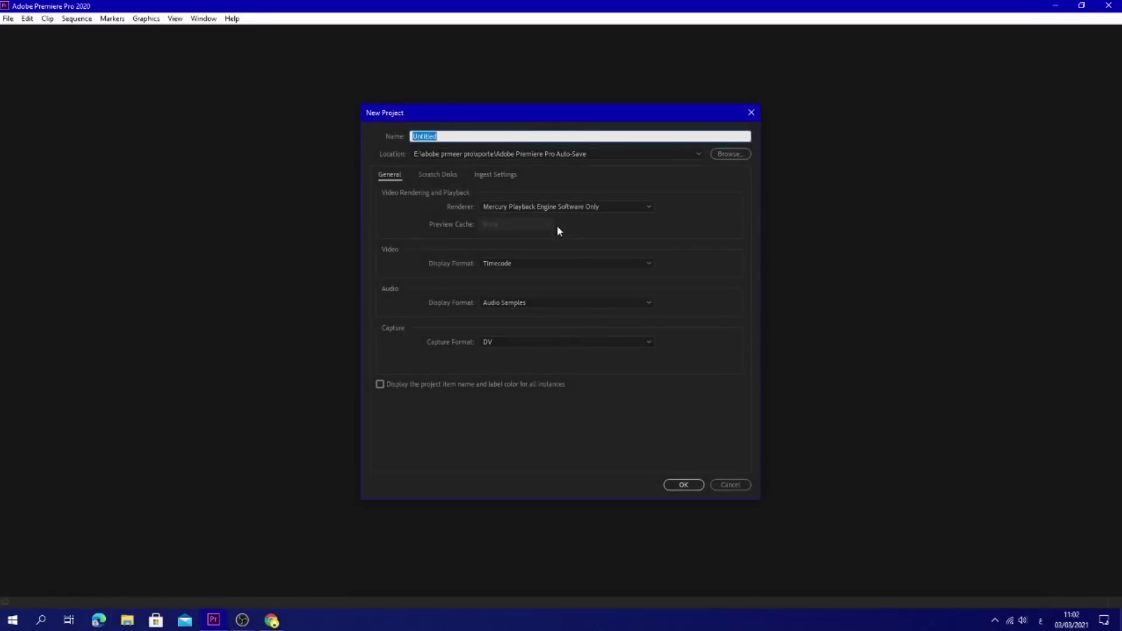
click(624, 346)
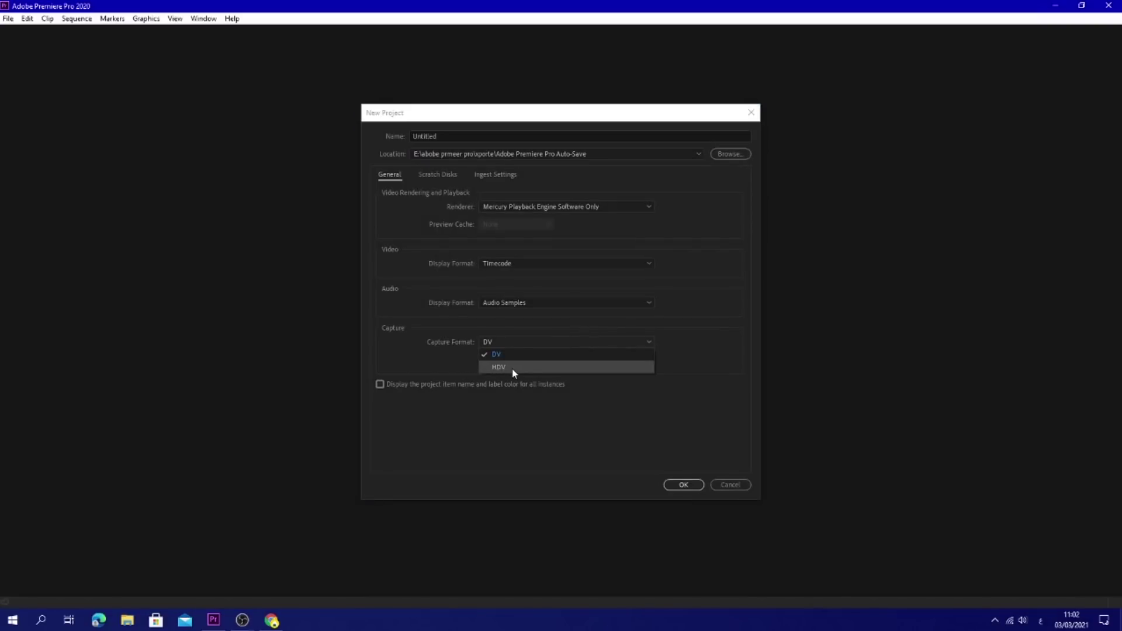
click(561, 351)
click(457, 135)
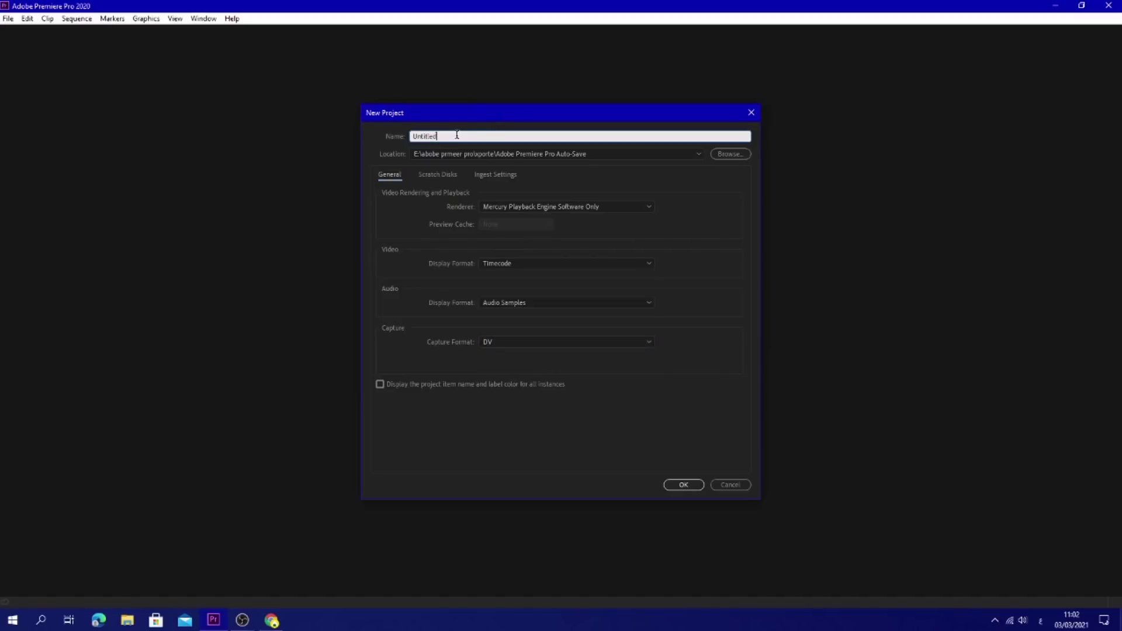
key(BackSpace)
key(BackSpace)
key(BackSpace)
key(BackSpace)
key(BackSpace)
key(BackSpace)
text(رلاغ)
key(BackSpace)
key(BackSpace)
key(BackSpace)
text(ال)
text(ل ال)
text(ى40200)
text( برعة)
click(683, 485)
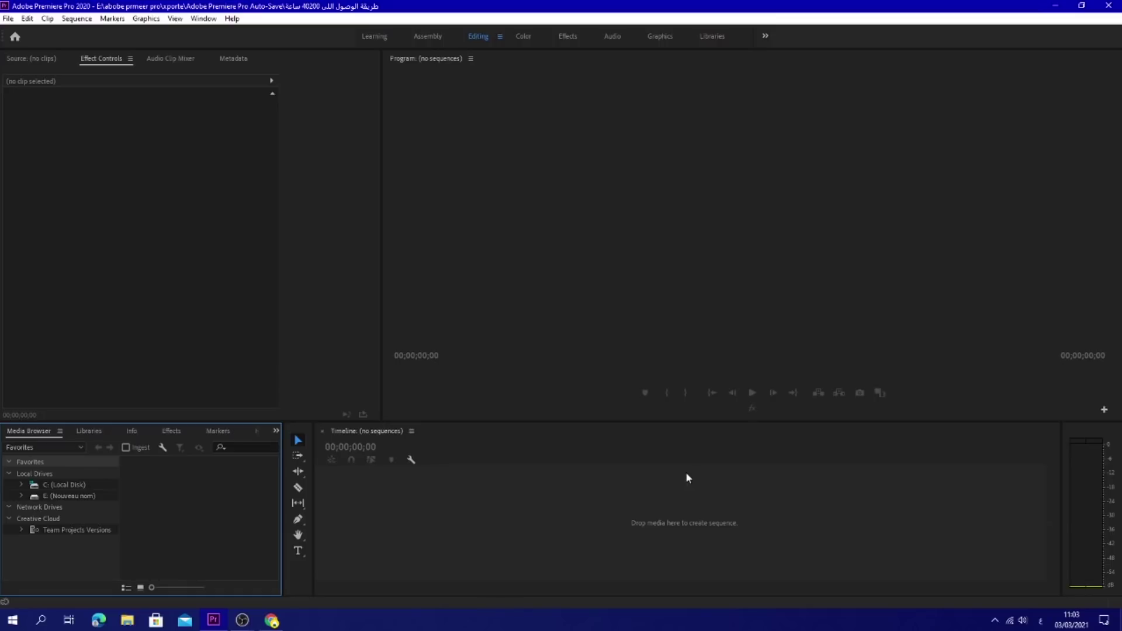
Add an HDV 1080p24 sequence with an Arabic name, then minimize Premiere to the desktop
click(555, 351)
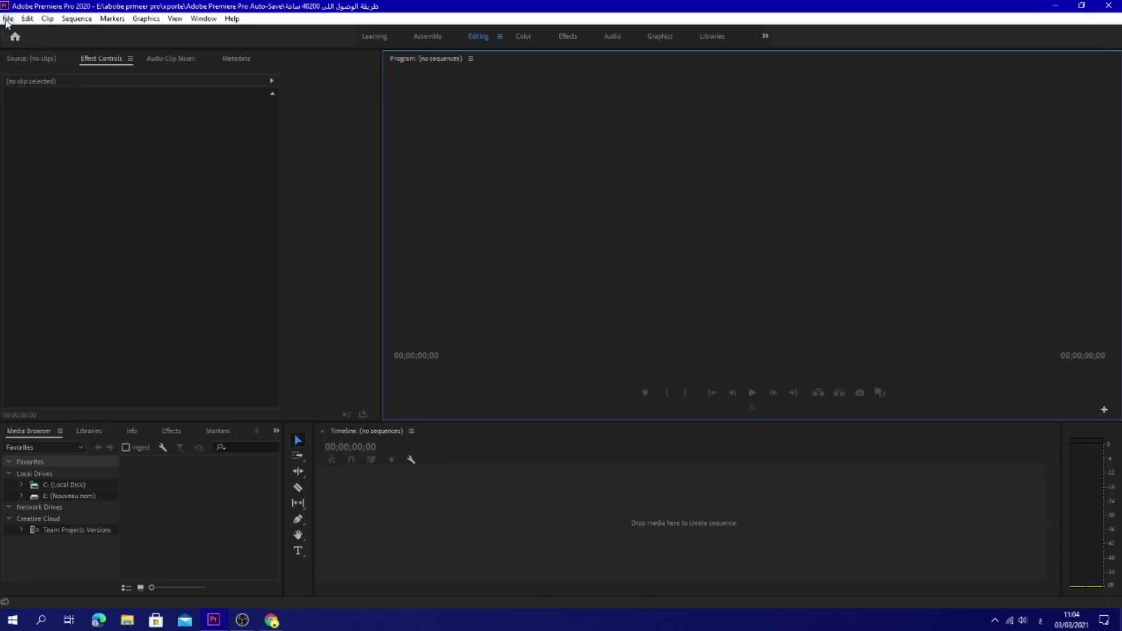
click(9, 18)
mouse_move(15, 33)
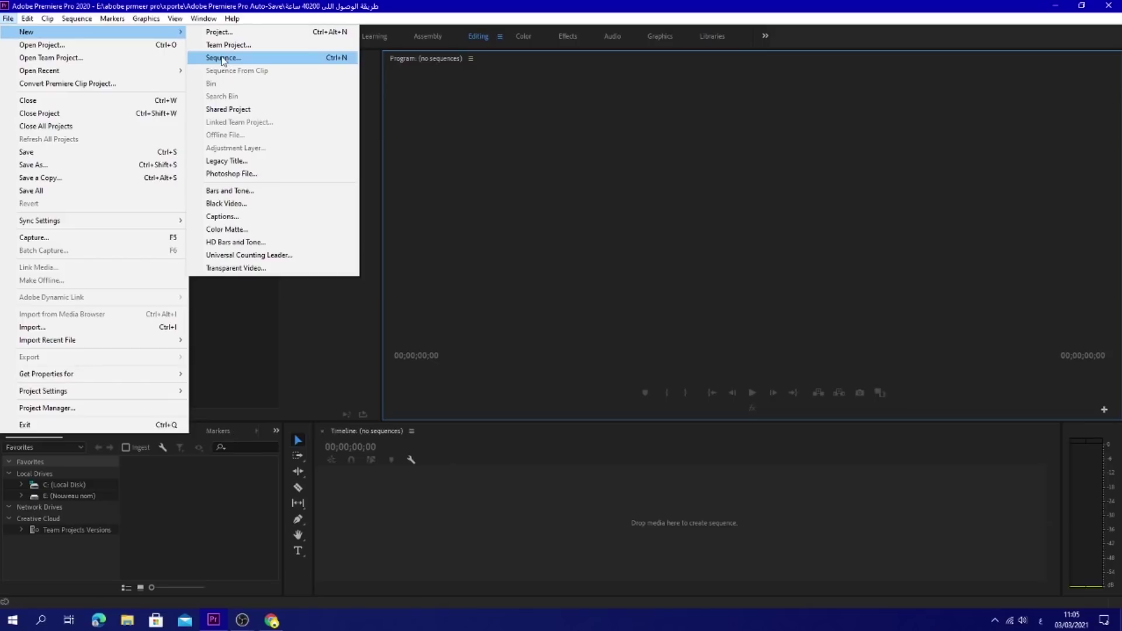
click(223, 58)
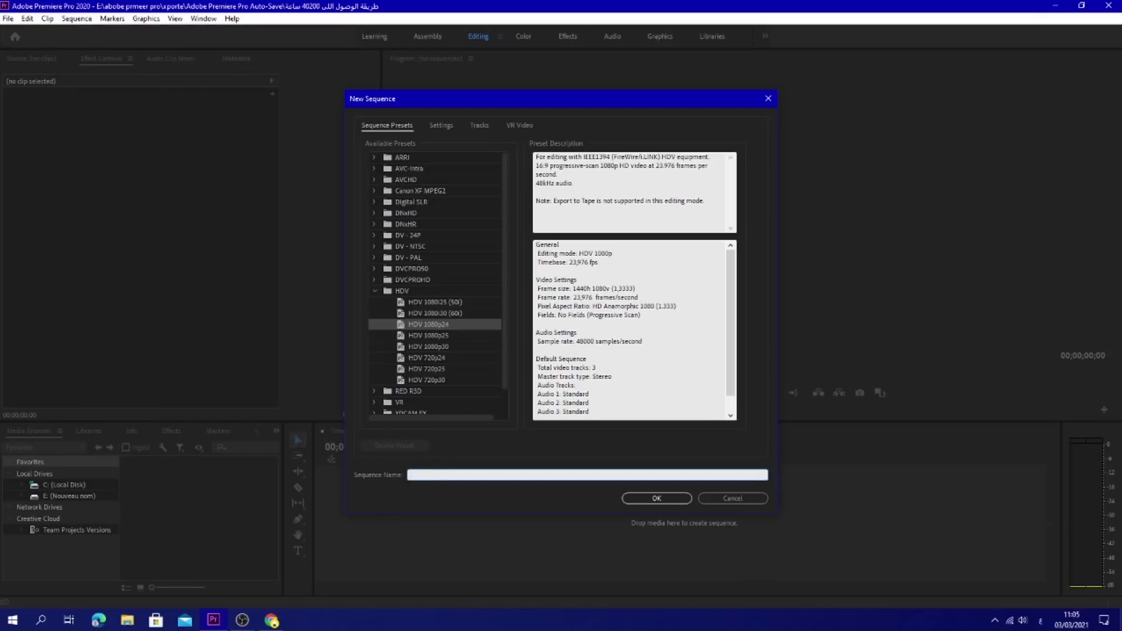
text(طرية الوصول 4000 ساعة)
click(374, 291)
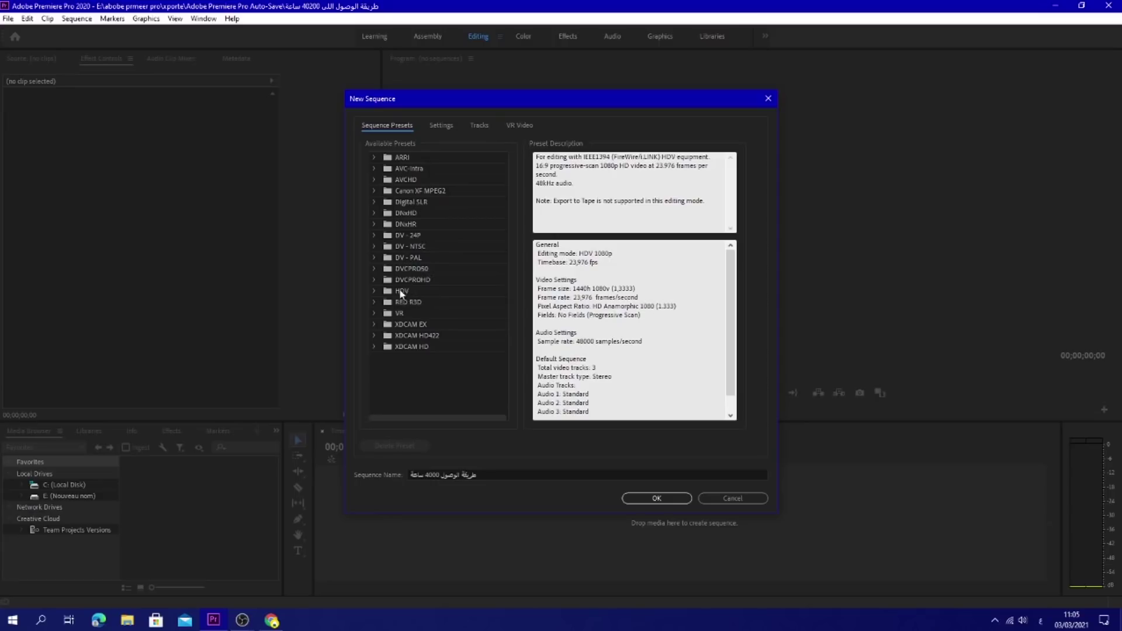
click(374, 291)
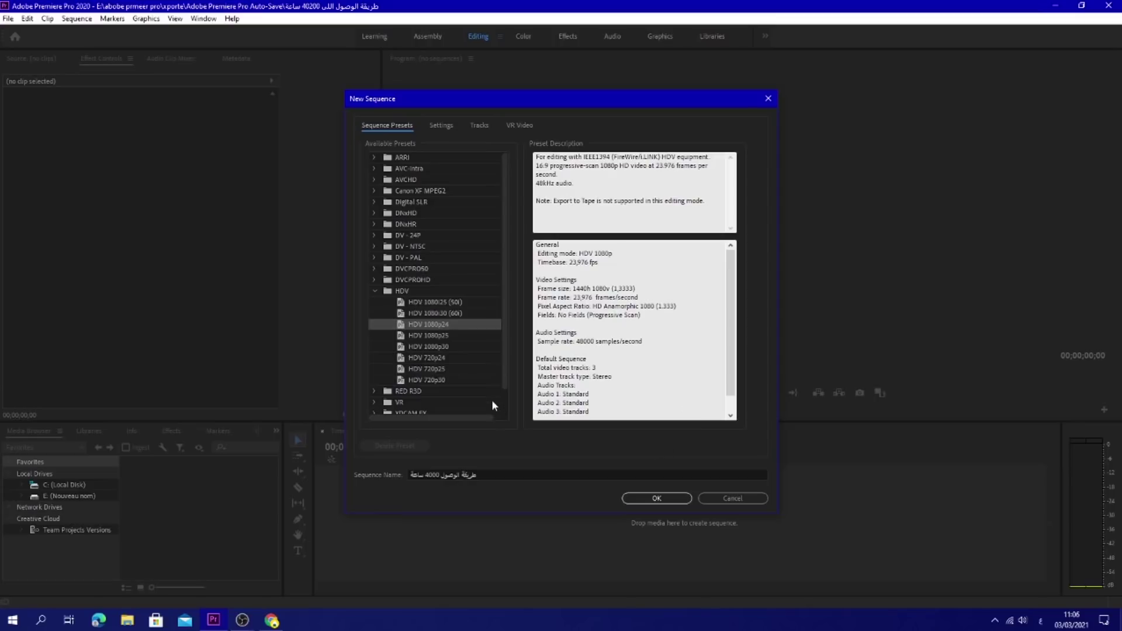
click(653, 498)
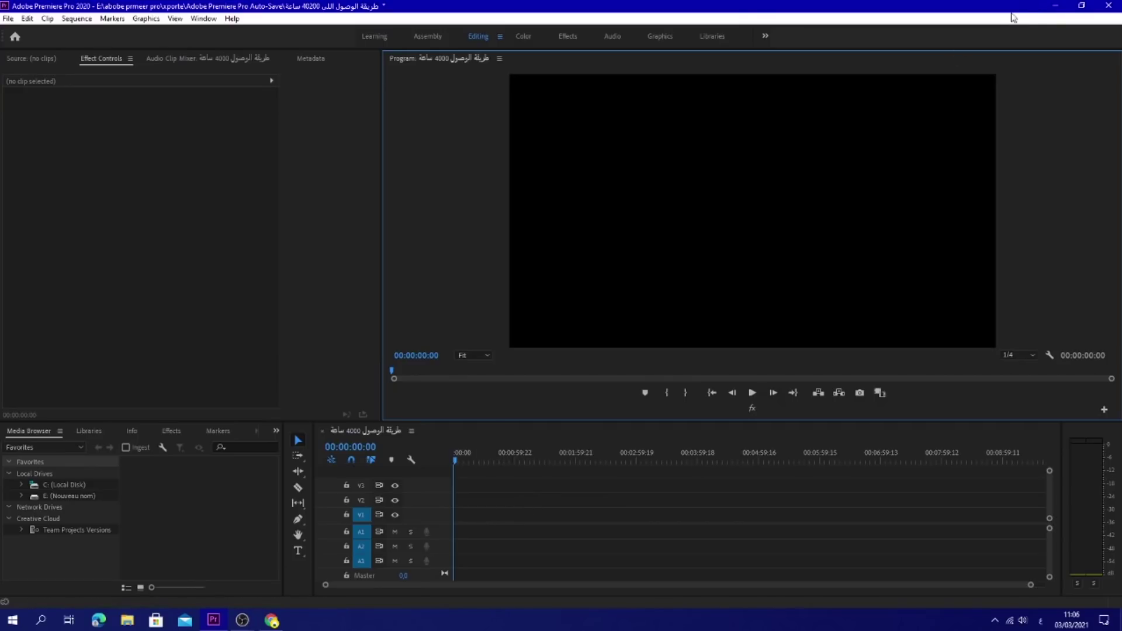
click(1054, 9)
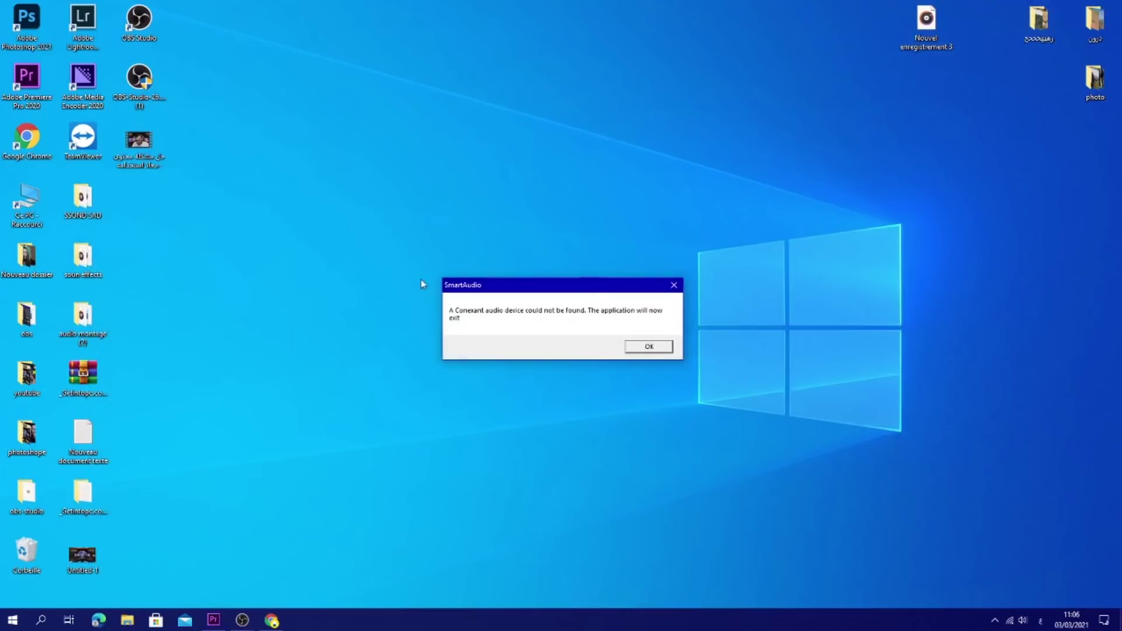
Drag the talking-head video from the desktop onto the timeline, keeping the existing sequence settings
mouse_move(140, 144)
mouse_down()
mouse_move(264, 357)
mouse_move(216, 614)
mouse_up()
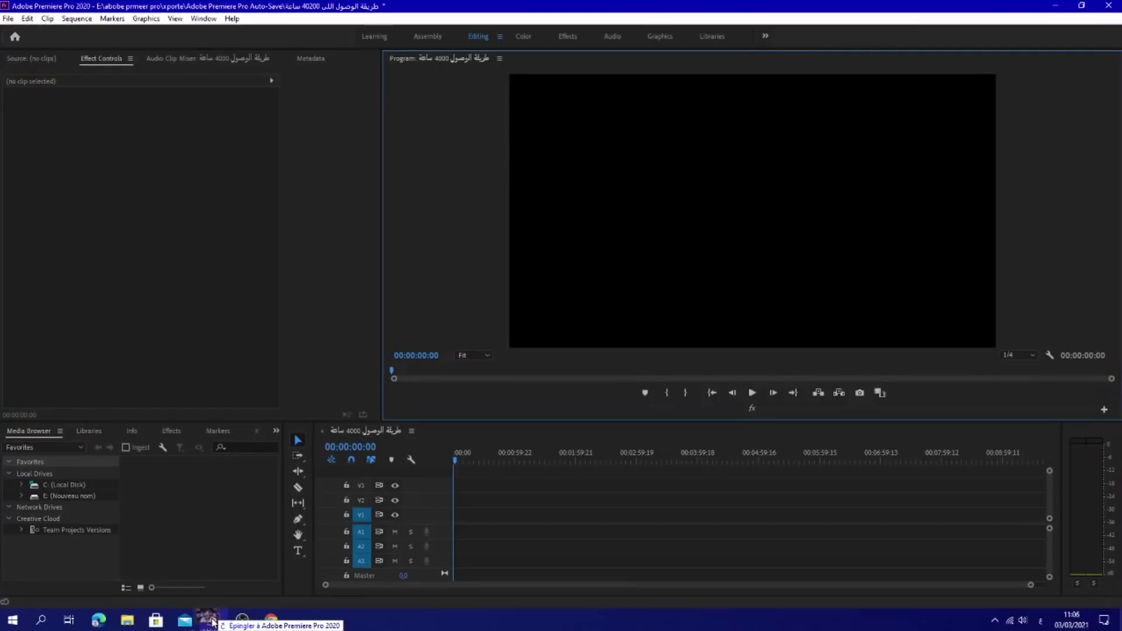
mouse_move(215, 614)
mouse_down()
mouse_move(442, 524)
mouse_move(431, 509)
mouse_up()
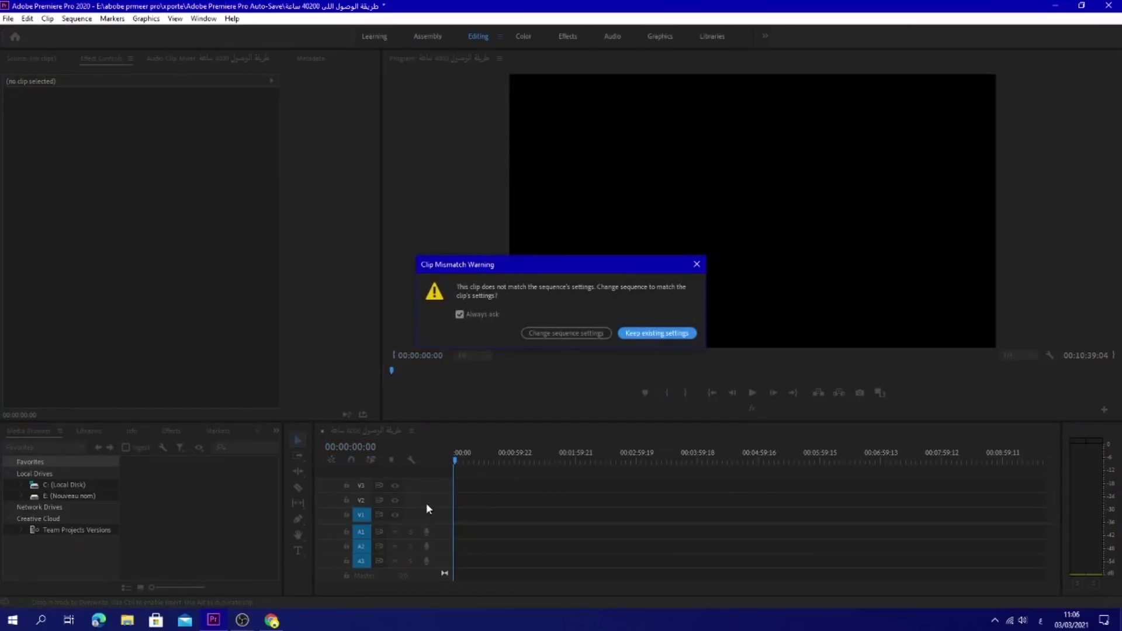
click(646, 333)
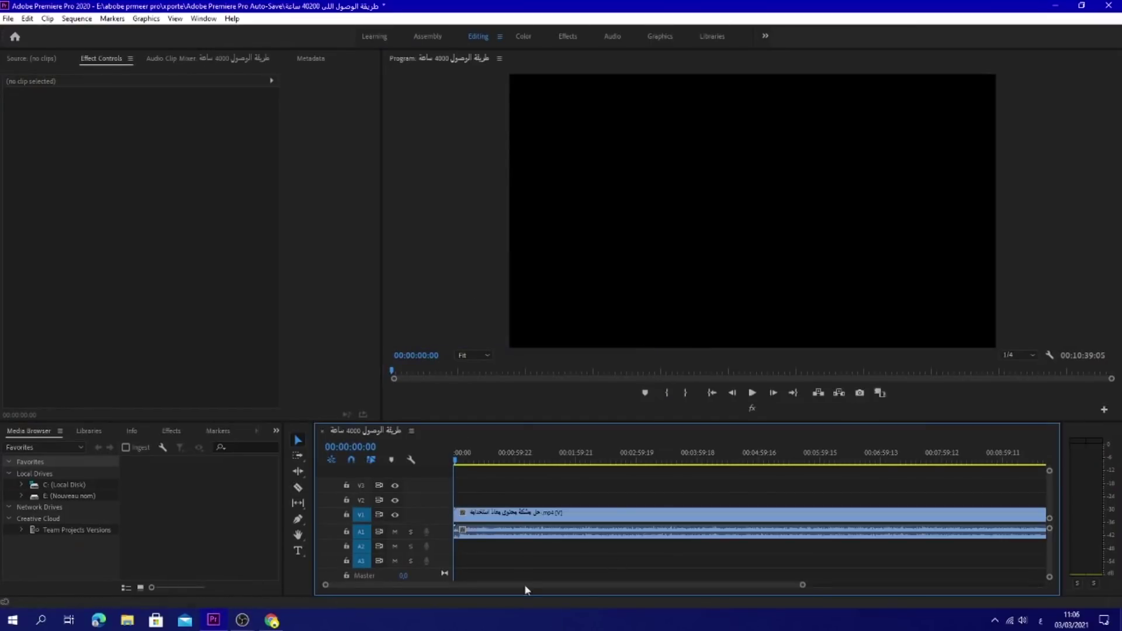
Preview the talking-head clip and zoom the timeline out to see its full length
click(753, 393)
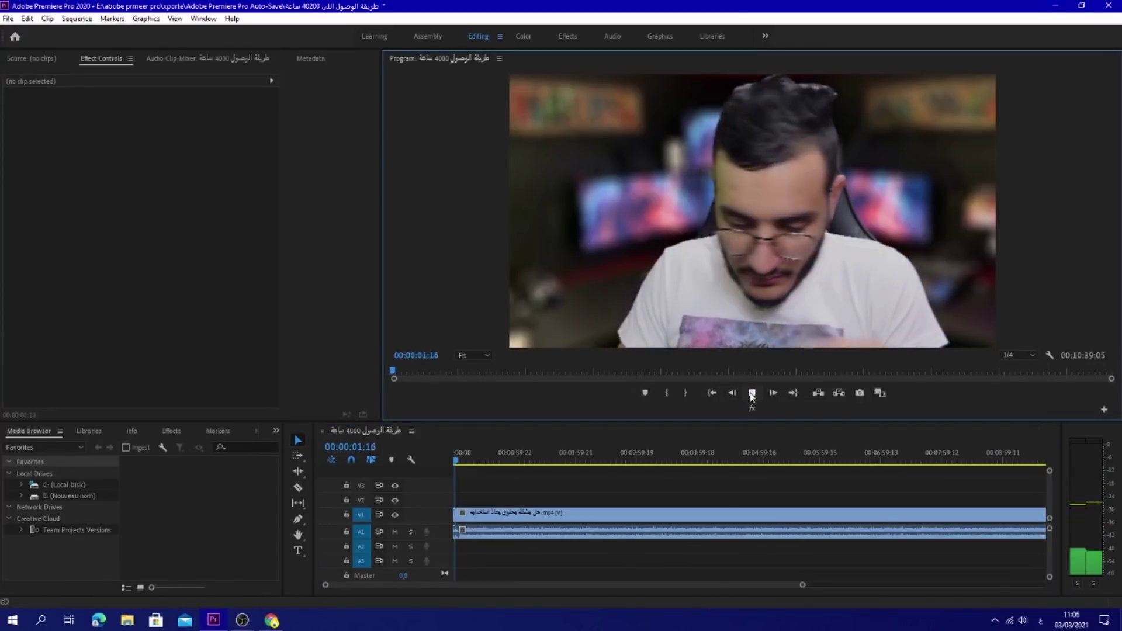
click(753, 393)
click(673, 512)
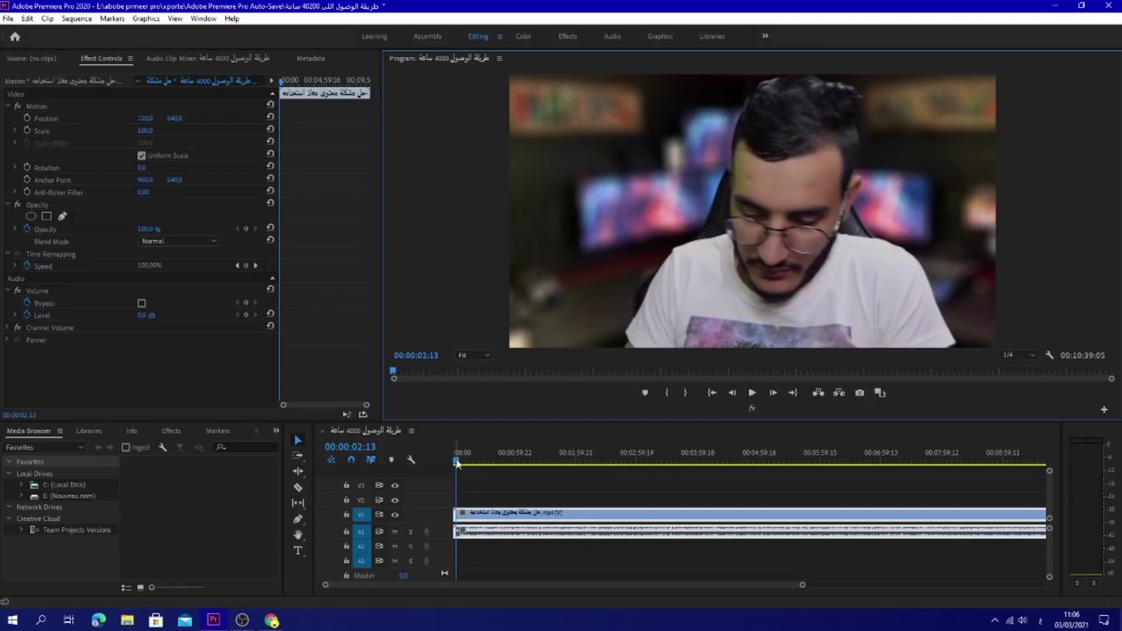
click(651, 460)
click(501, 460)
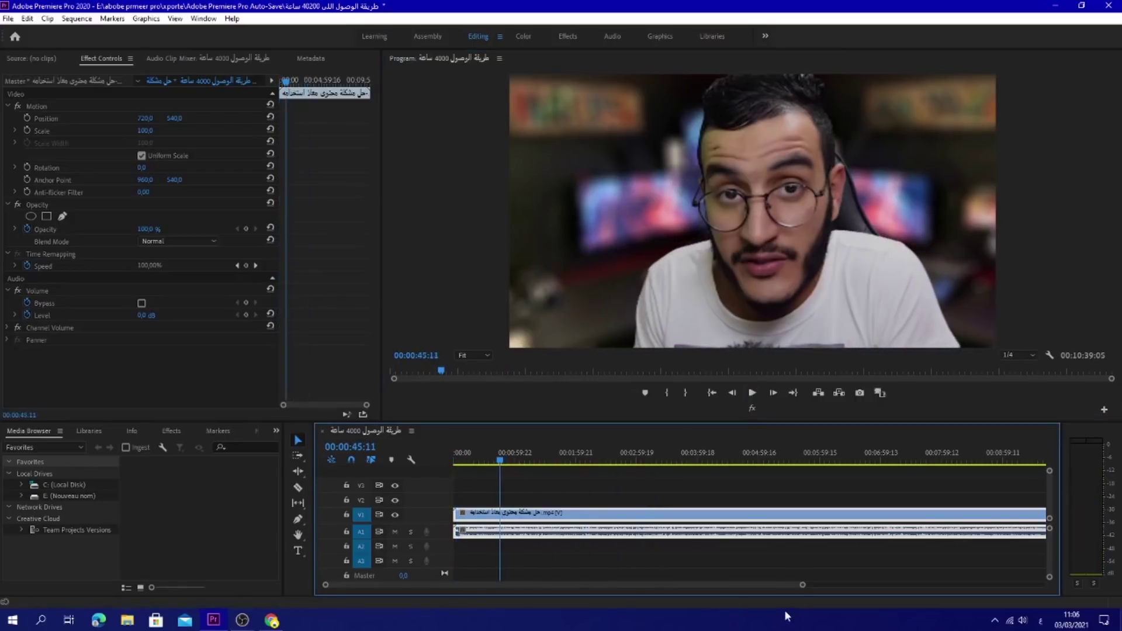
mouse_move(804, 588)
mouse_down()
mouse_move(1033, 584)
mouse_move(564, 586)
mouse_up()
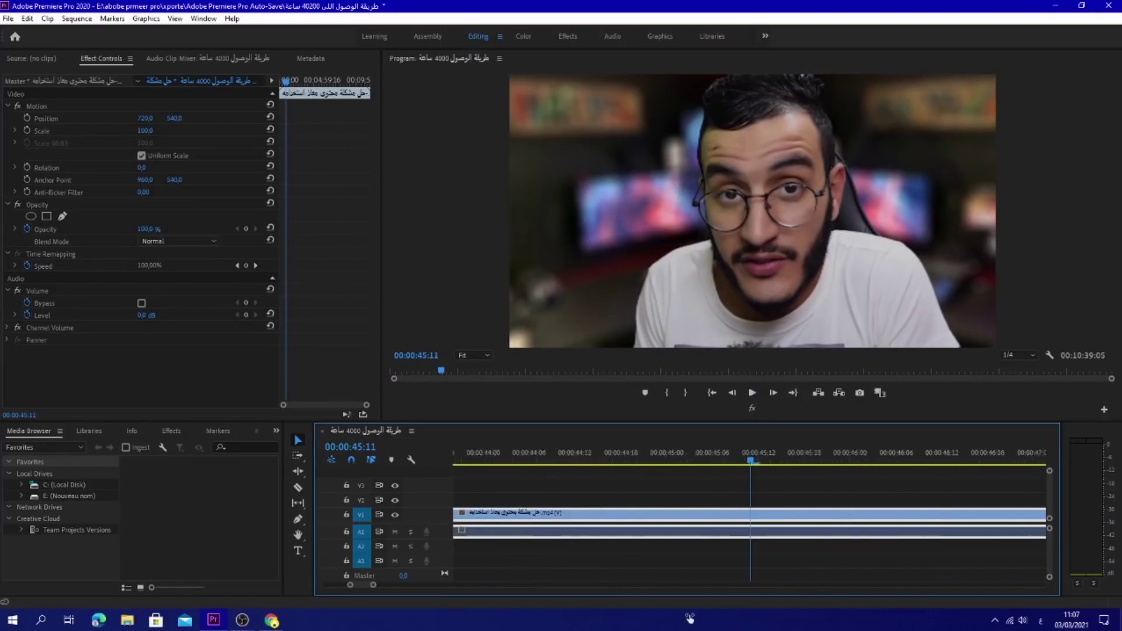
drag(840, 599, 787, 590)
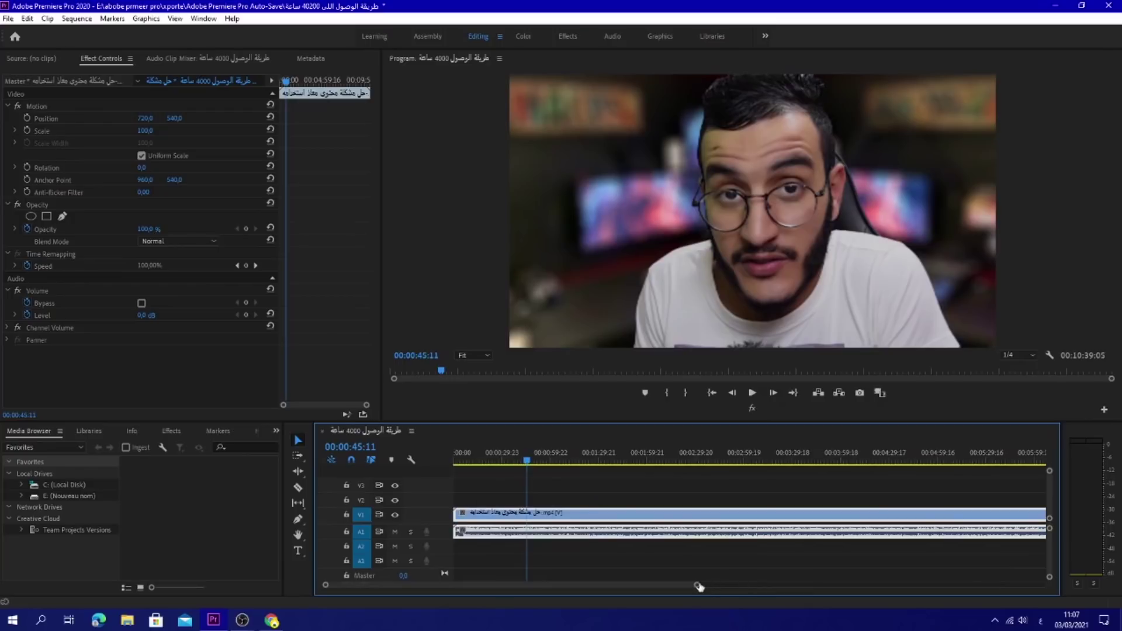
drag(699, 587, 1120, 580)
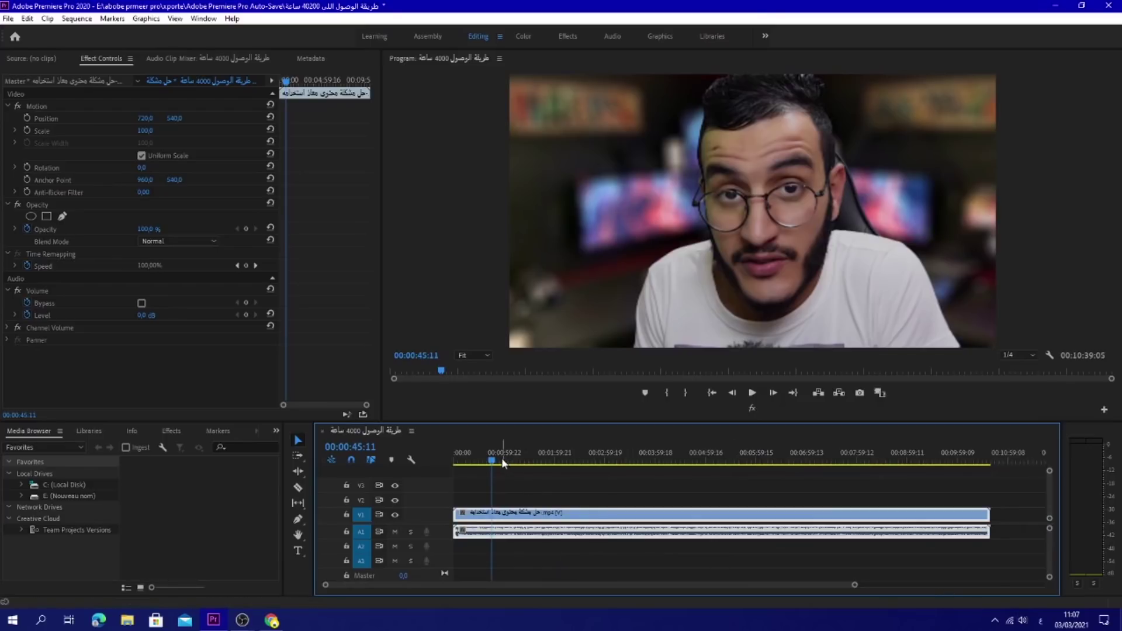
drag(506, 464, 451, 465)
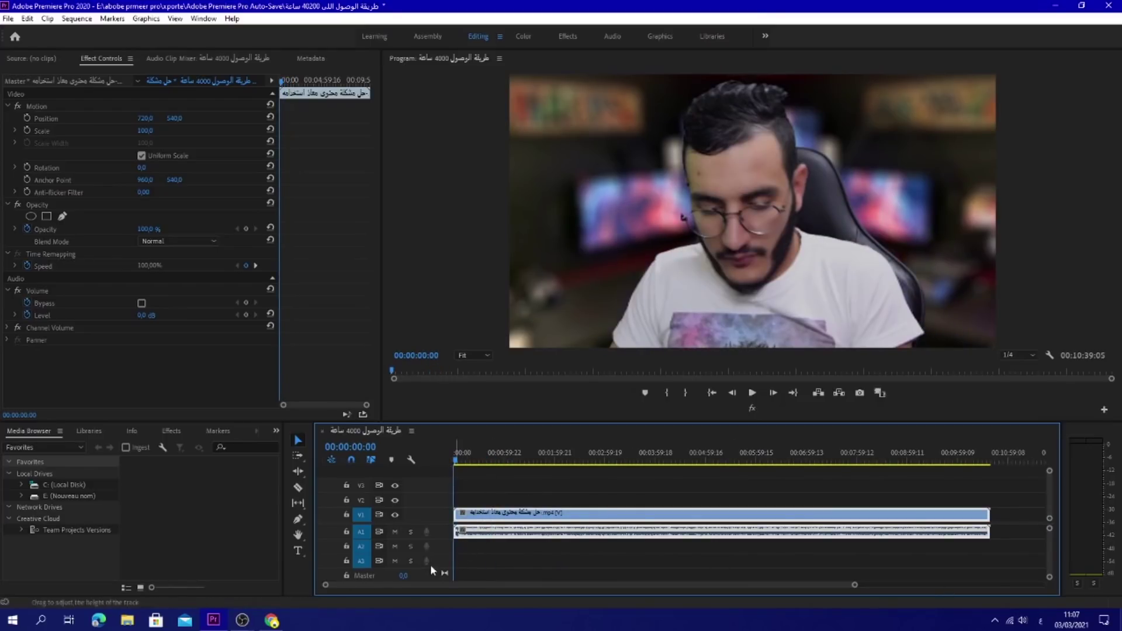
Play from the start, enlarge the A1 audio track, and scrub through the clip
key(space)
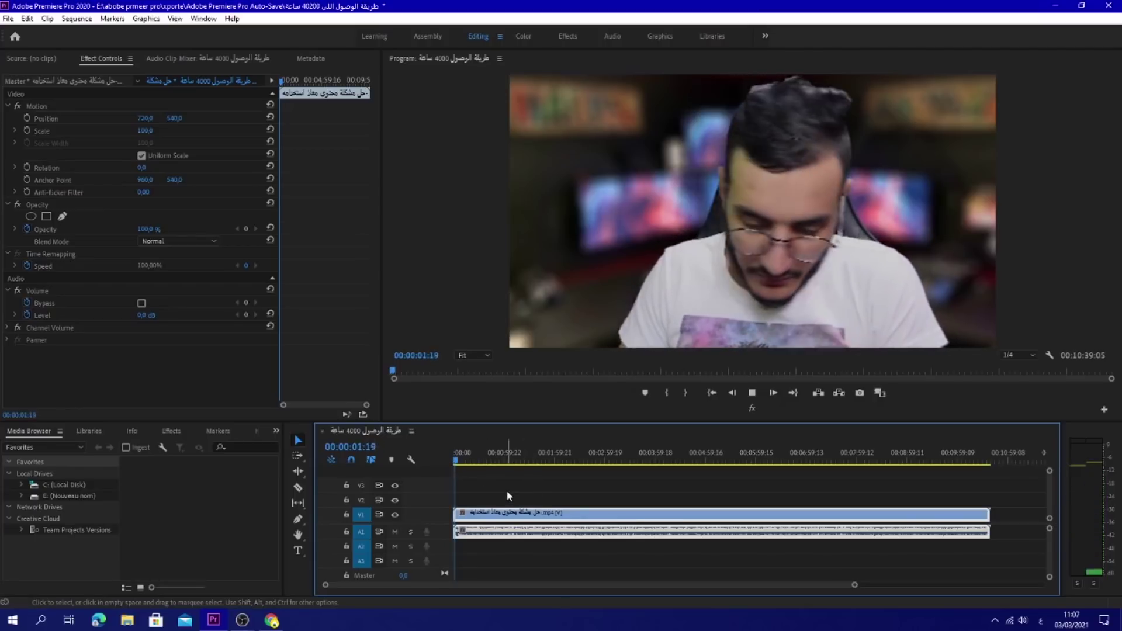
key(equal)
key(equal)
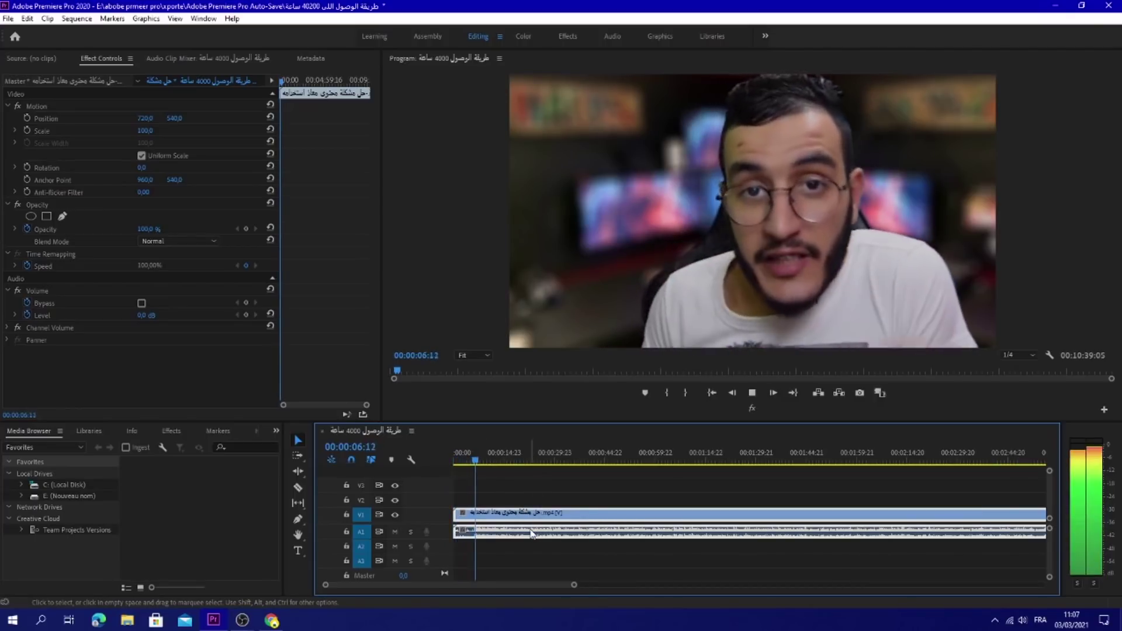
key(space)
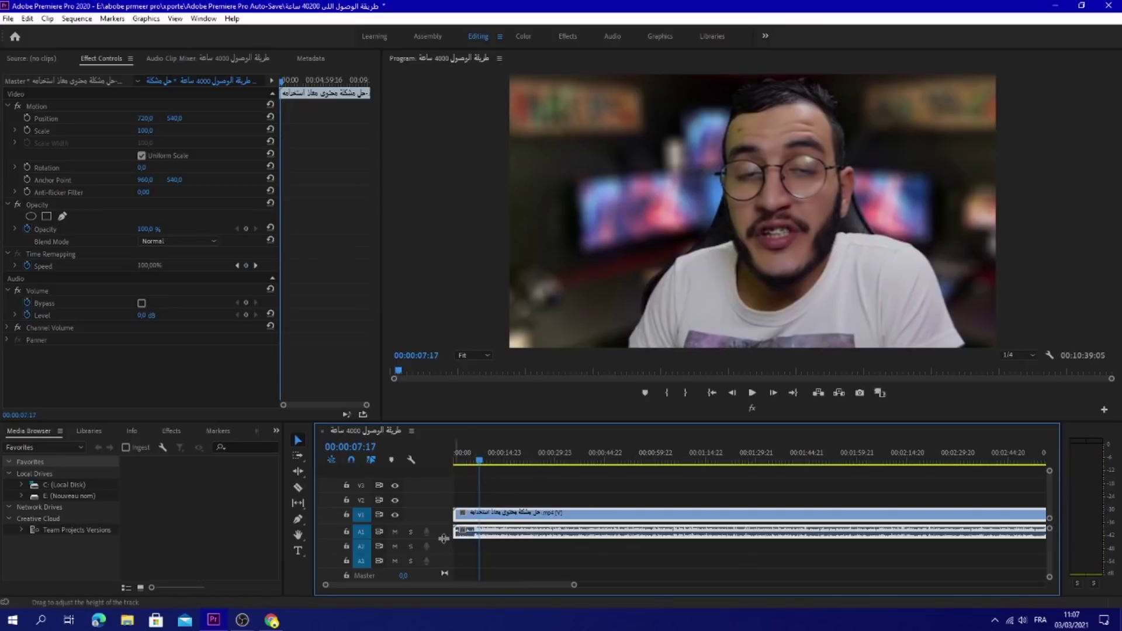
drag(444, 538, 444, 564)
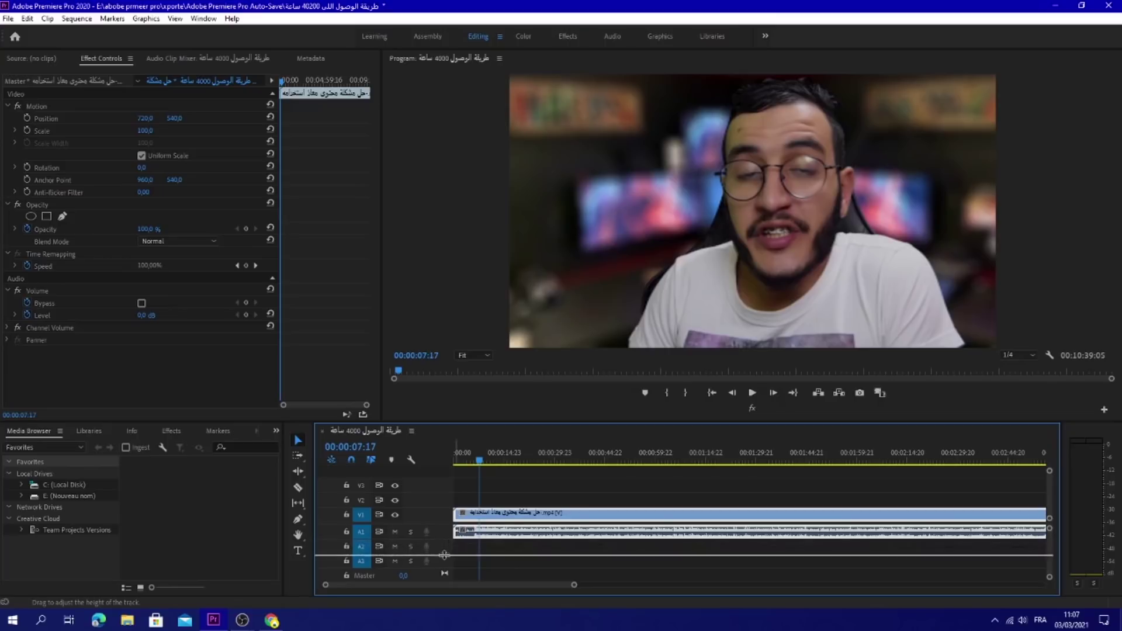
drag(481, 461, 473, 463)
drag(574, 585, 488, 608)
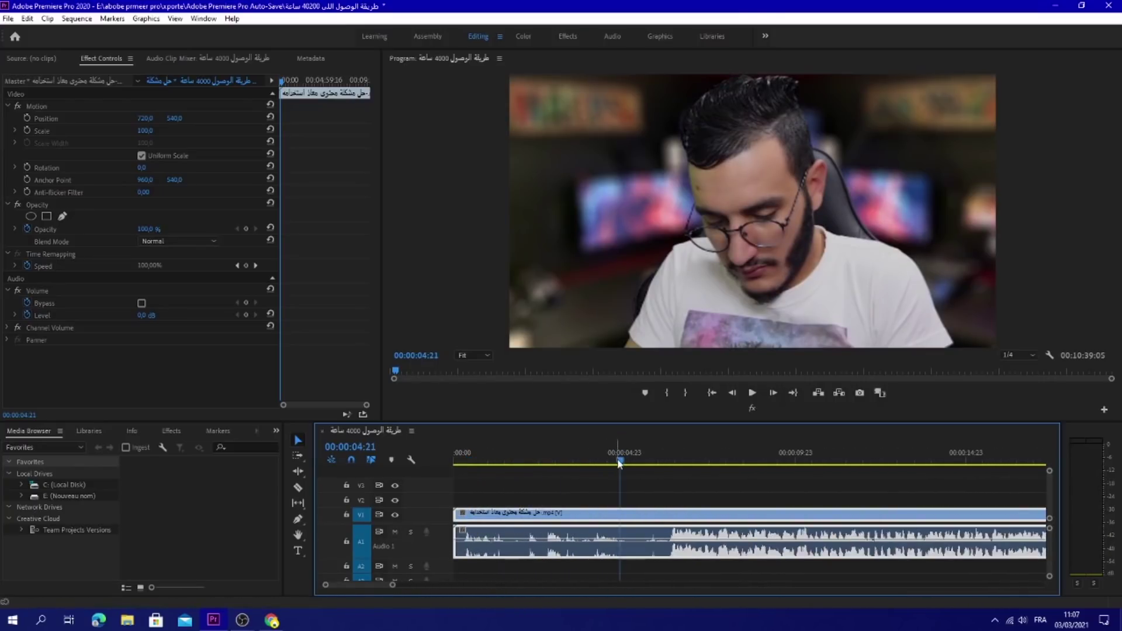
drag(621, 465, 668, 473)
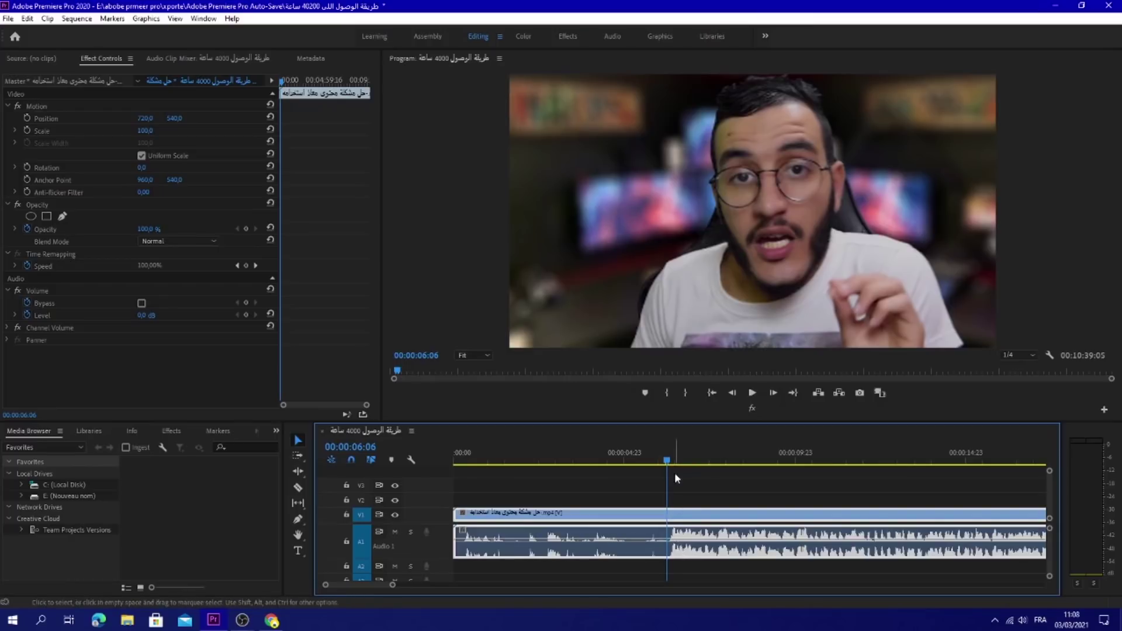
drag(666, 462, 669, 462)
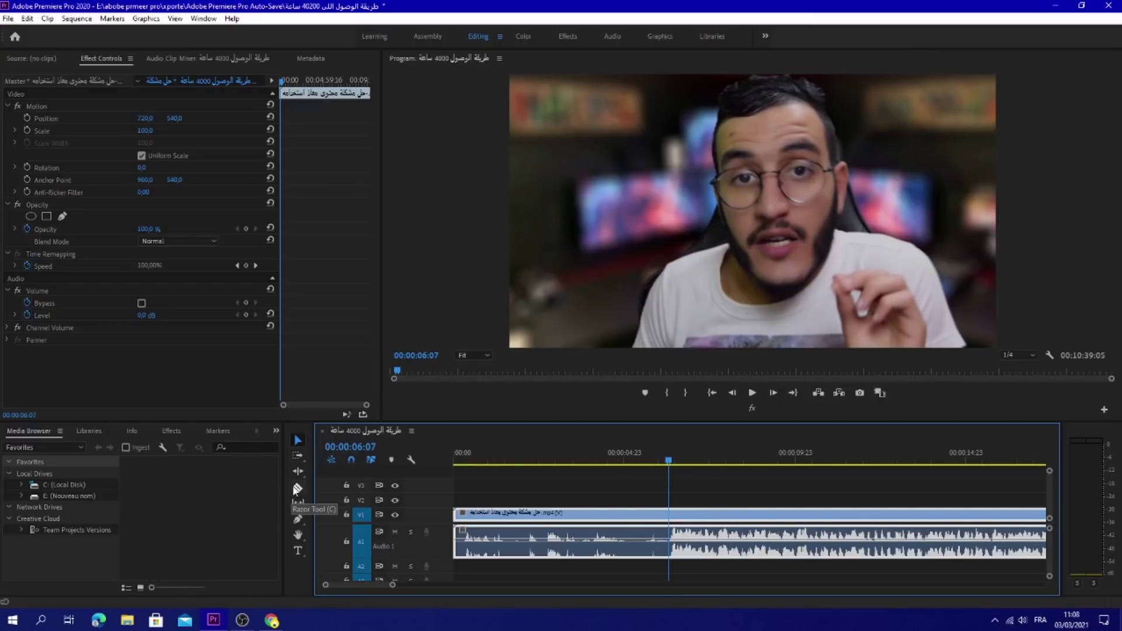
Split the talking-head clip at 00:00:06:07 with the Razor and select the opening piece
click(299, 490)
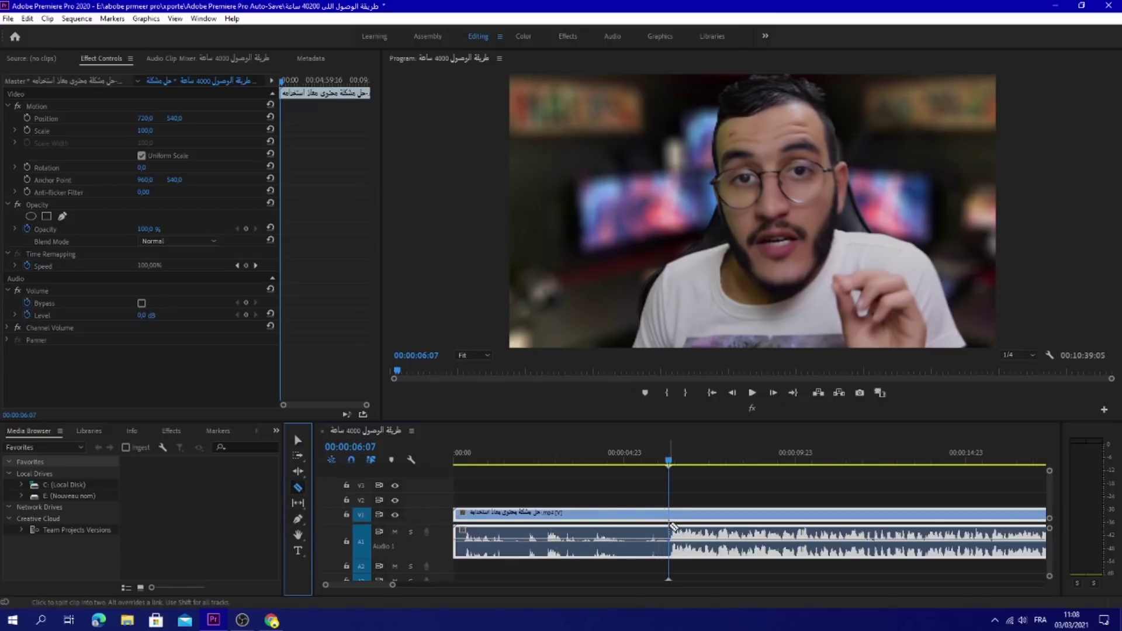
click(670, 527)
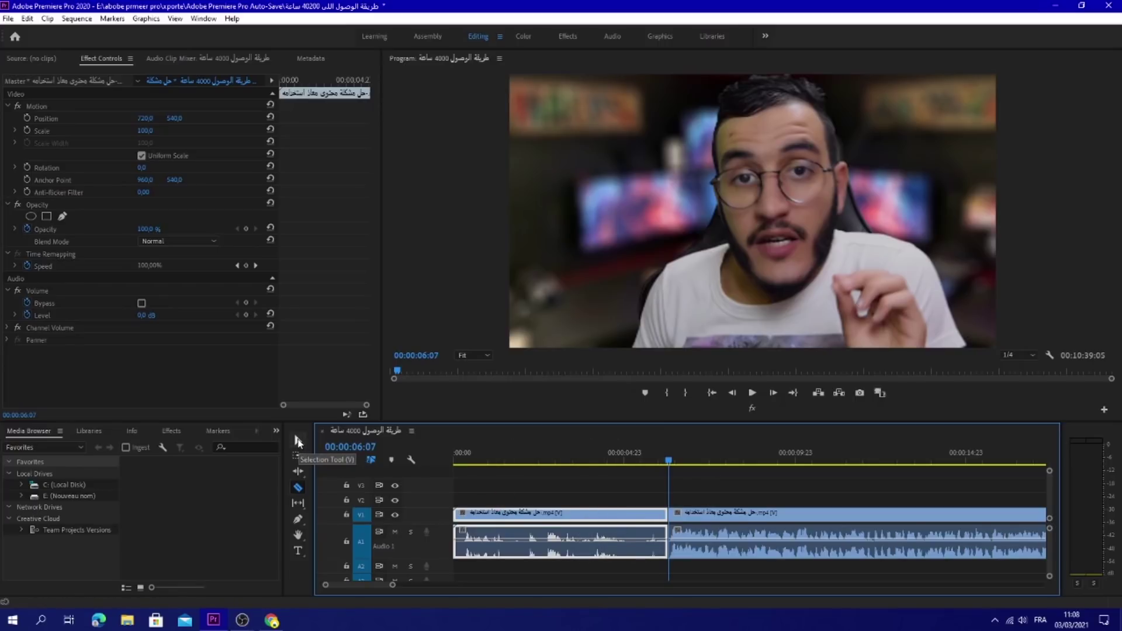
click(298, 443)
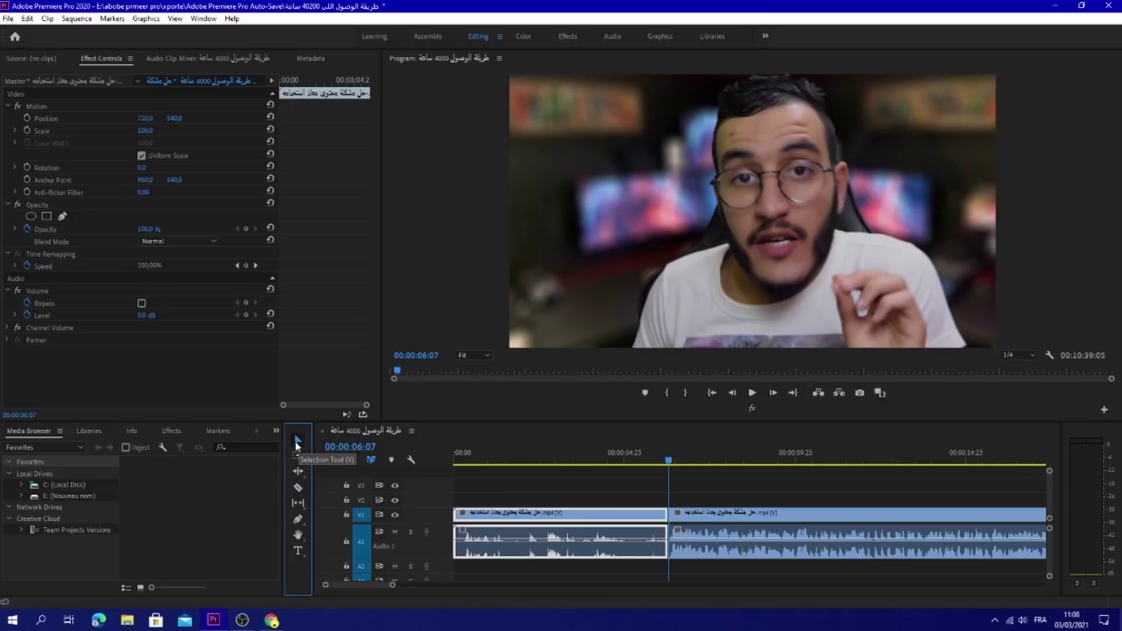
drag(673, 464, 644, 462)
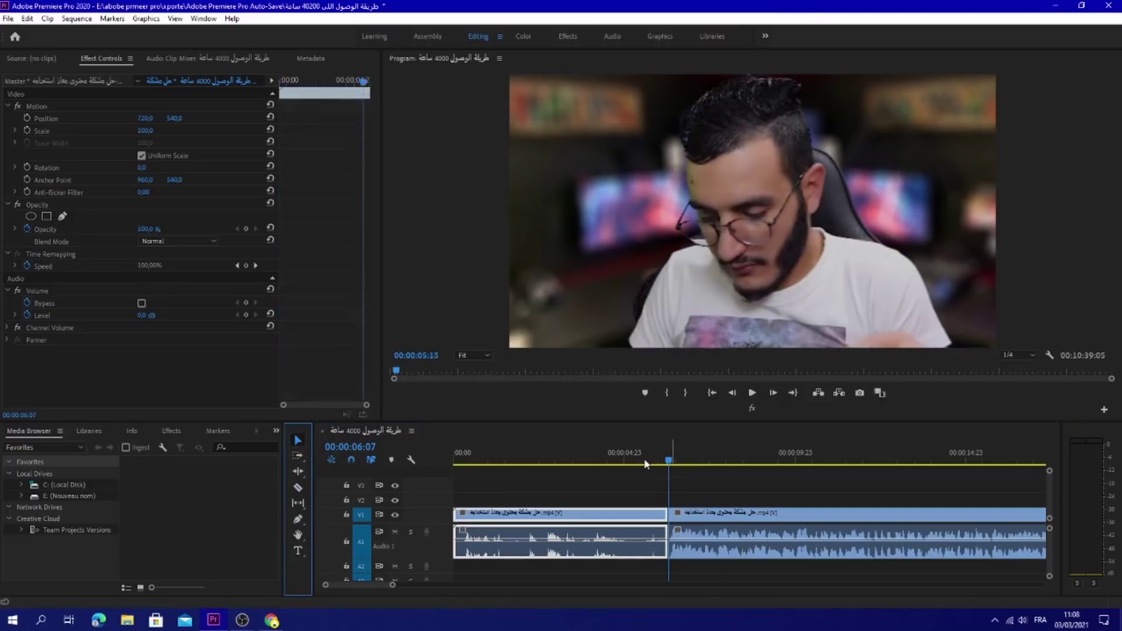
click(657, 524)
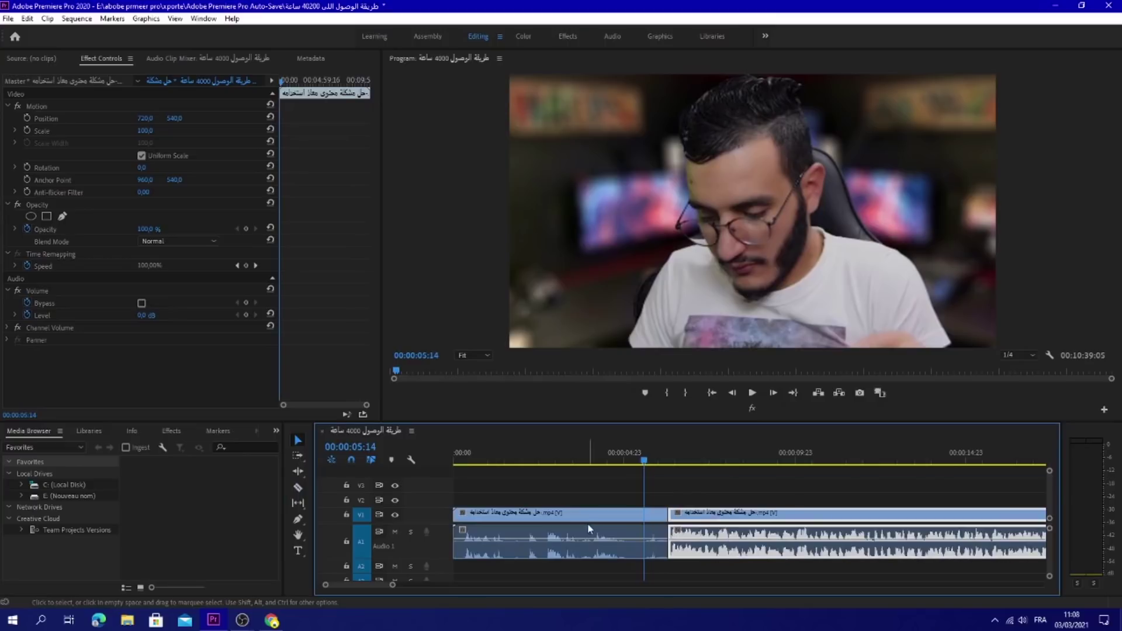
mouse_move(645, 461)
mouse_down()
mouse_move(707, 472)
mouse_move(662, 484)
mouse_up()
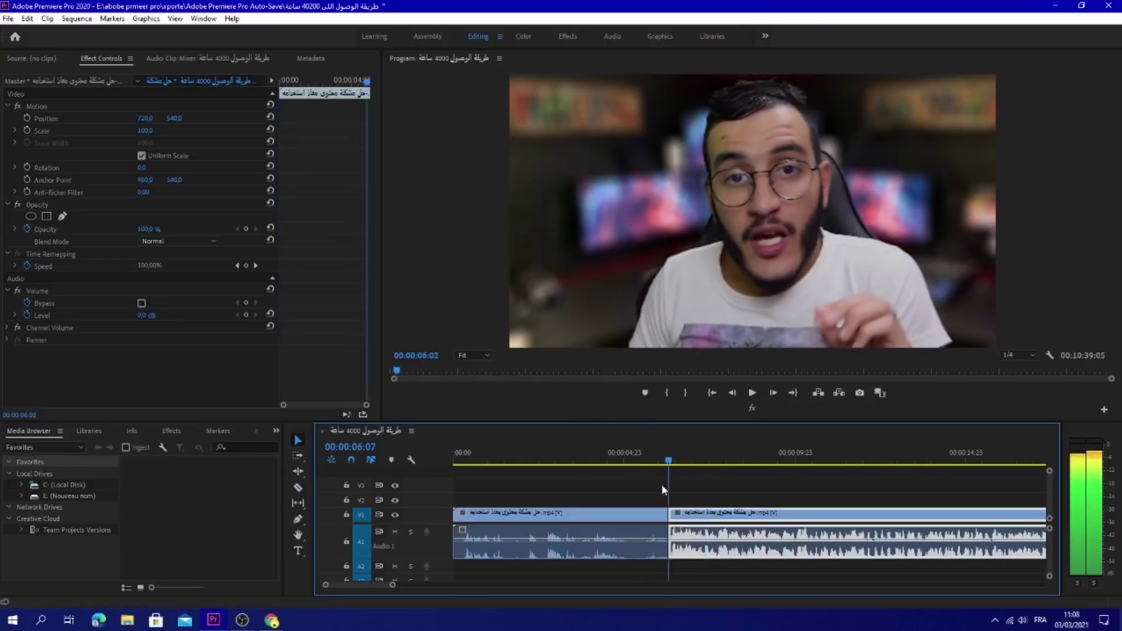
click(611, 541)
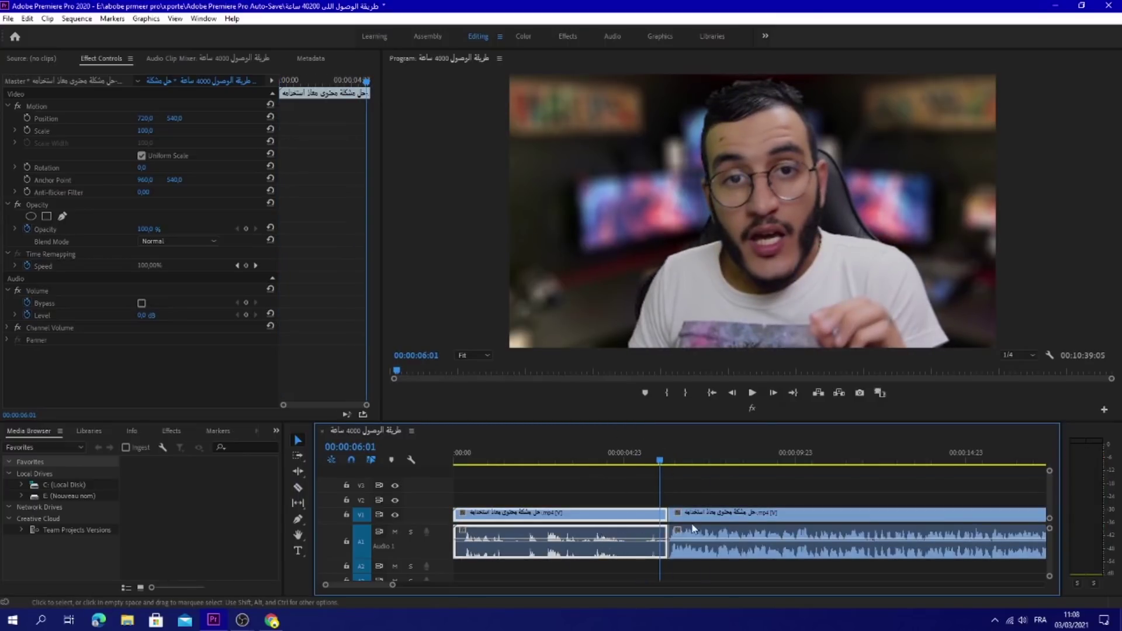
click(662, 461)
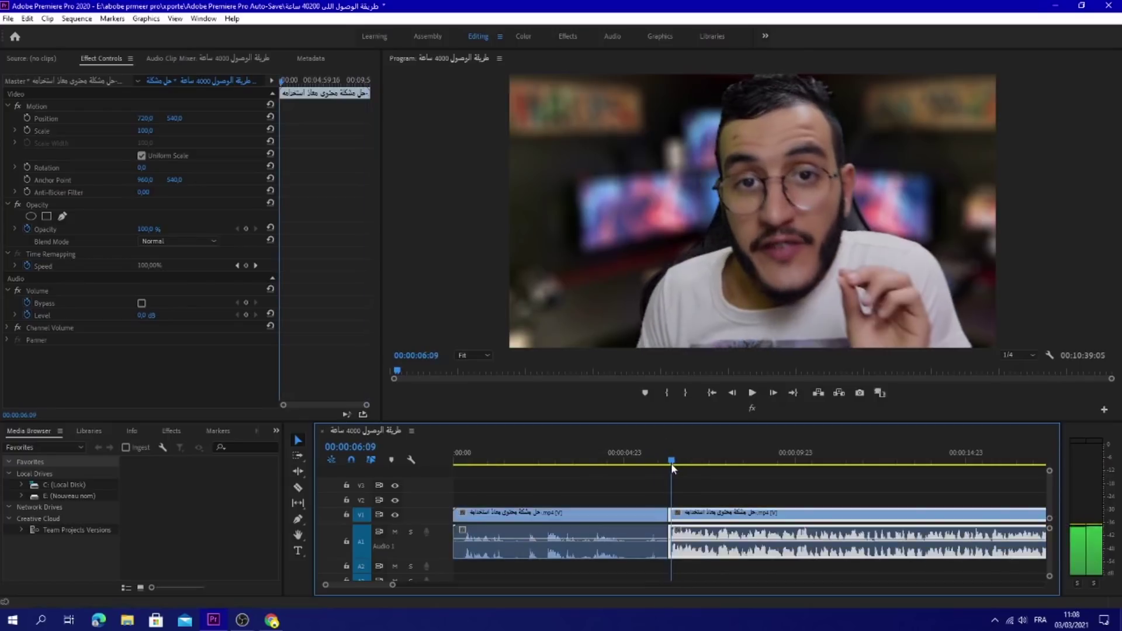
key(space)
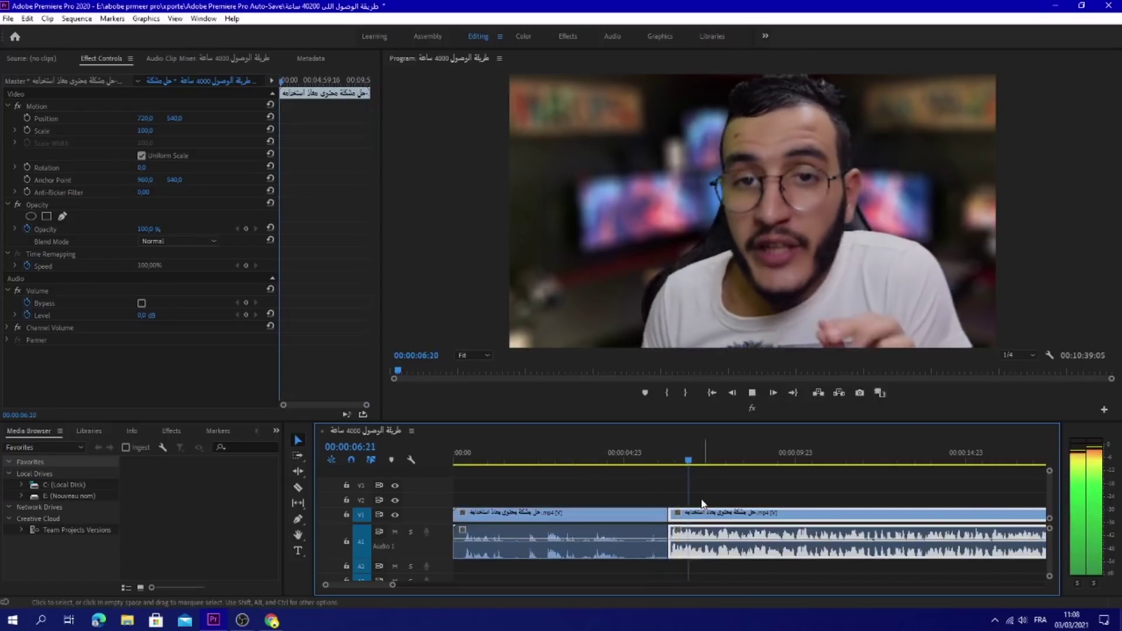
click(639, 462)
click(602, 522)
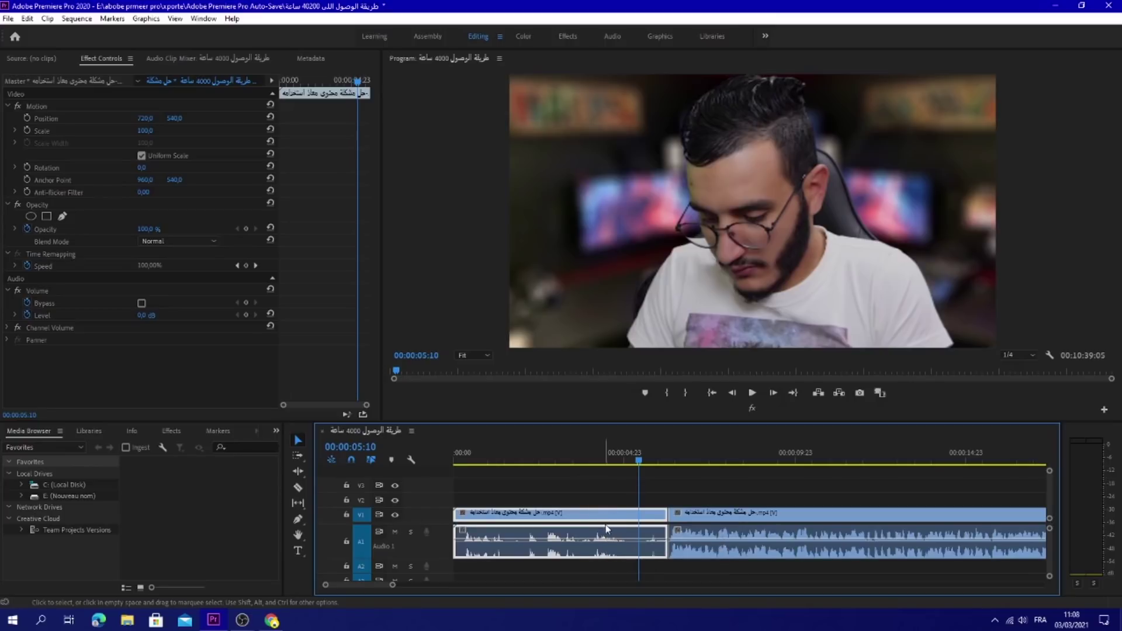
Delete the opening piece and close the gap so the clip starts at 00:00
key(Delete)
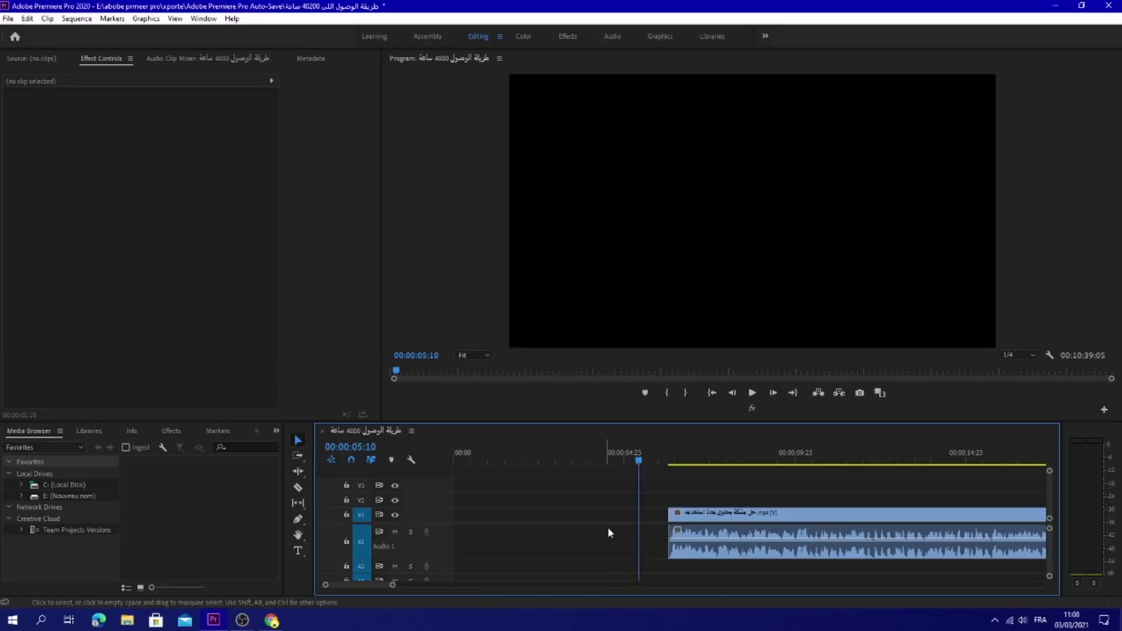
mouse_move(736, 518)
mouse_down()
mouse_move(528, 519)
mouse_move(749, 529)
mouse_up()
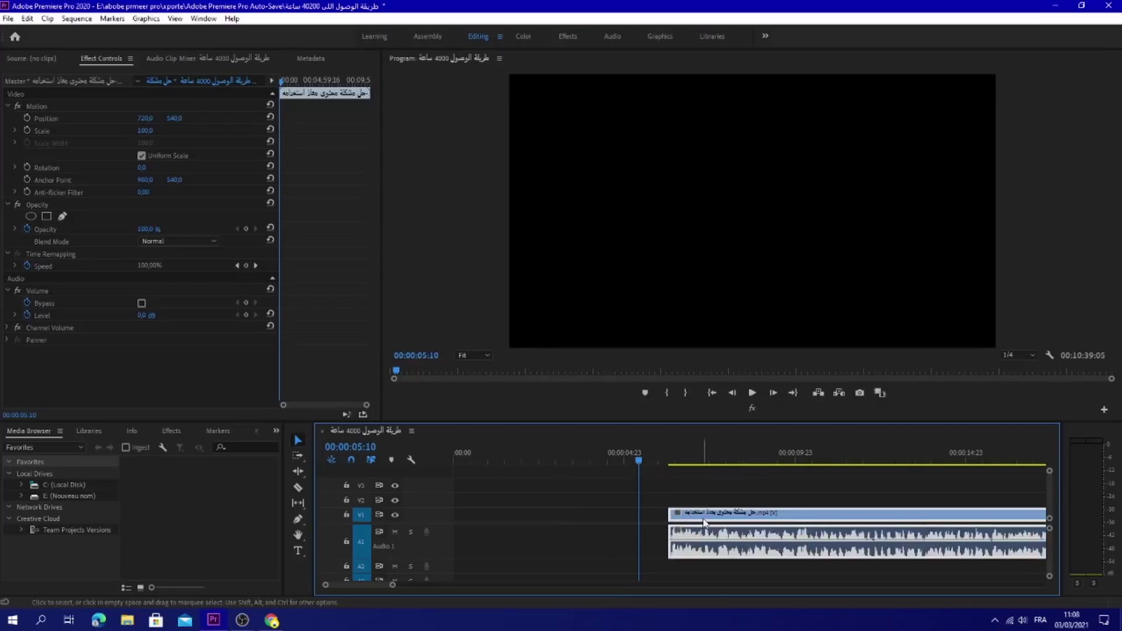
click(591, 522)
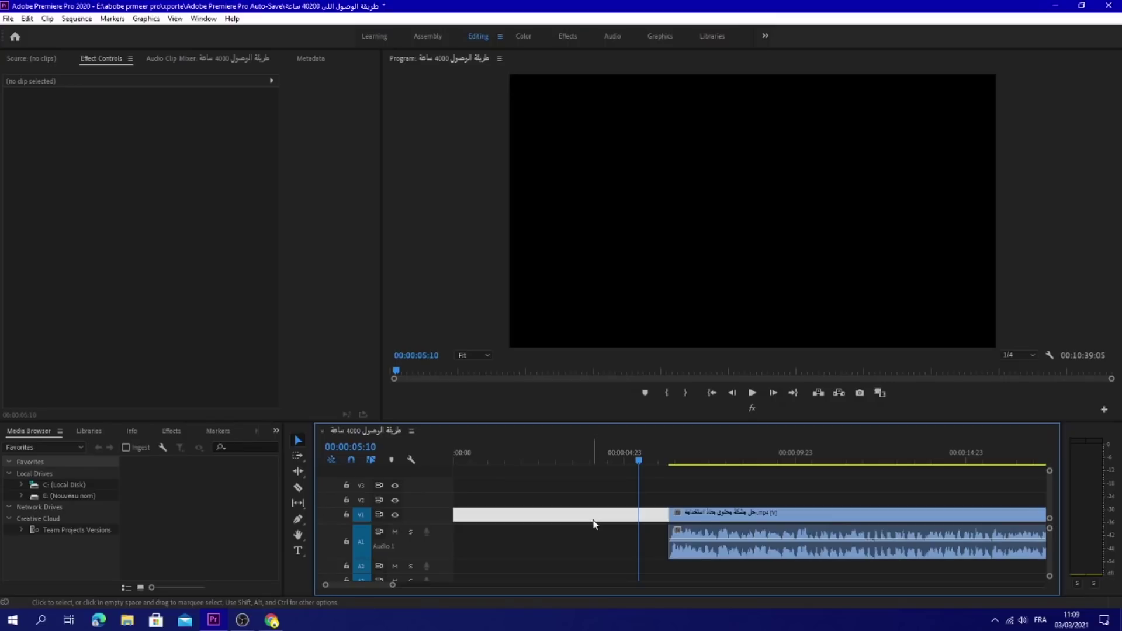
key(Delete)
click(508, 514)
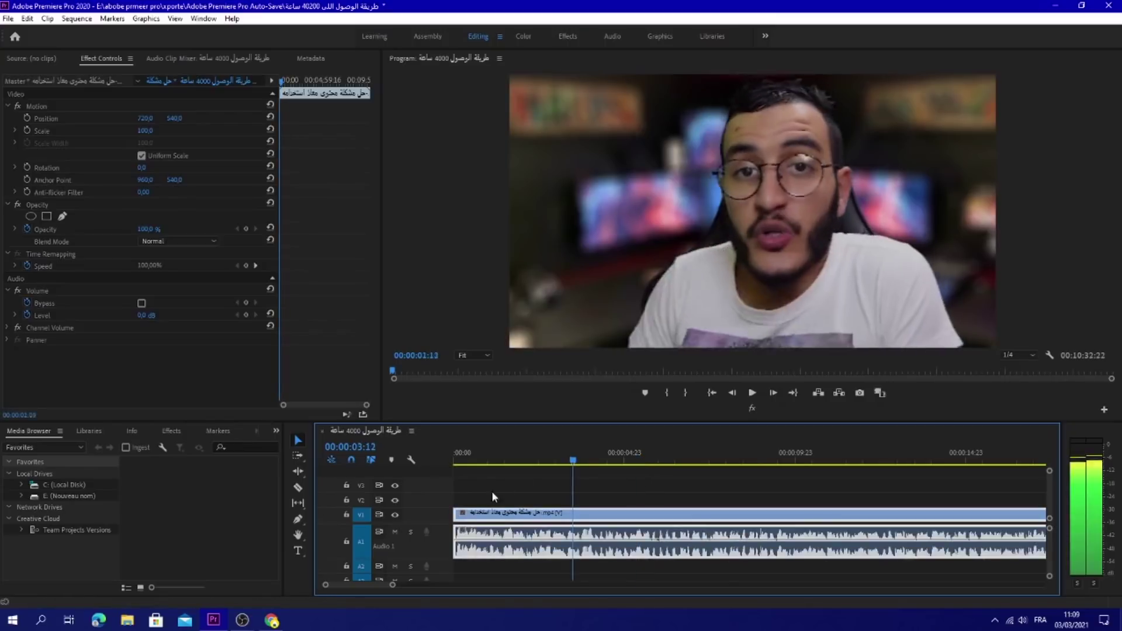
Razor the talking-head clip at 00:00:04:18
key(Home)
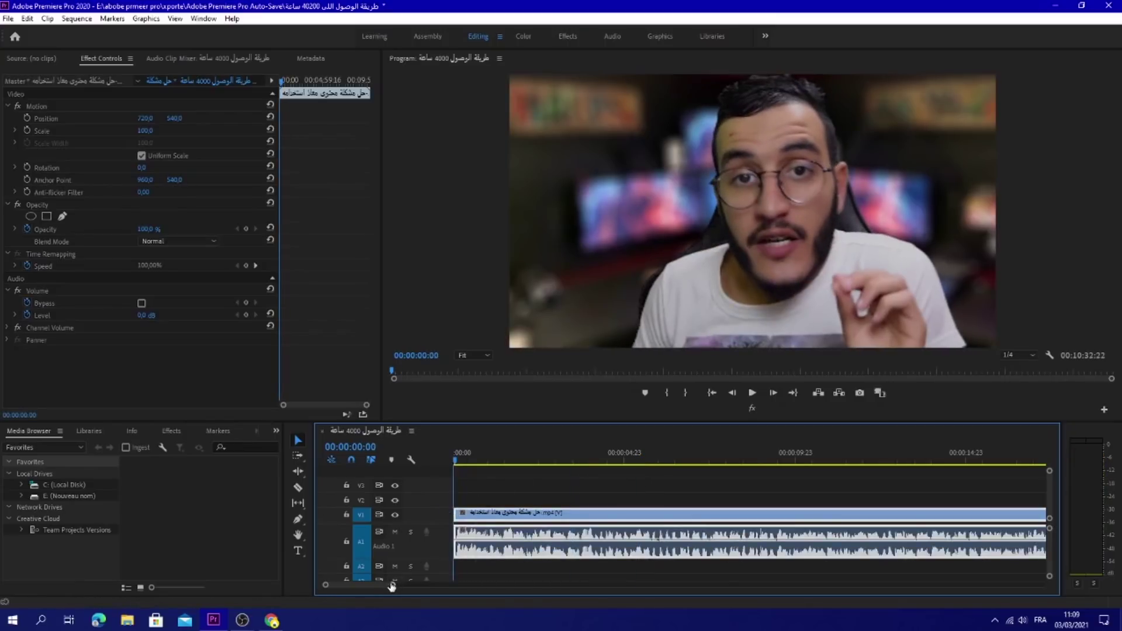
drag(392, 586, 442, 586)
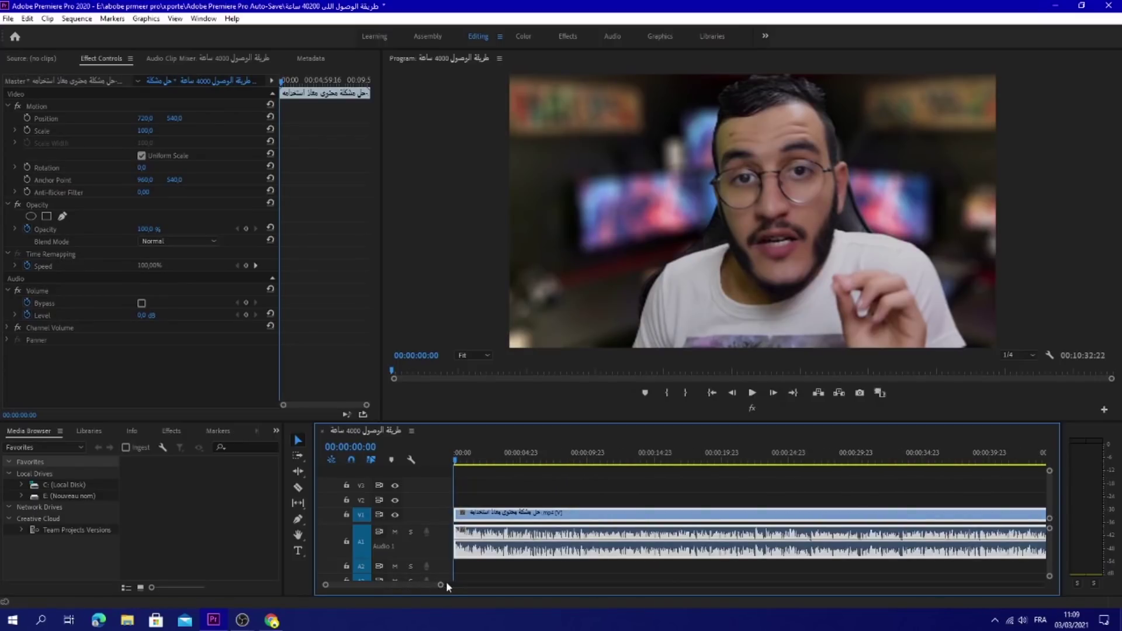
drag(457, 463, 518, 472)
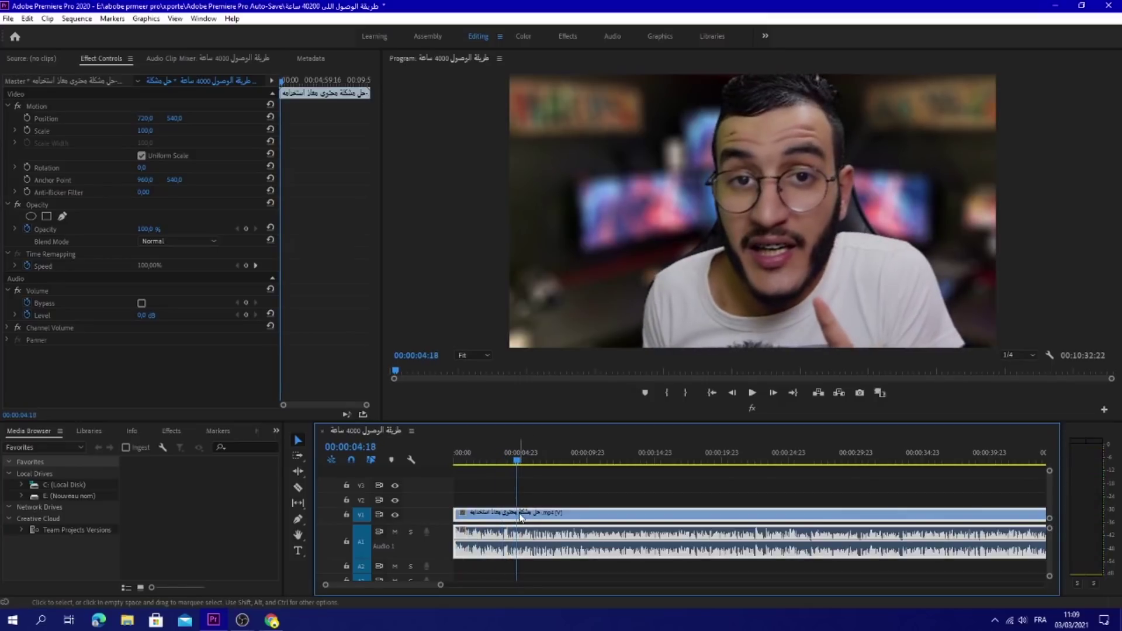
click(300, 490)
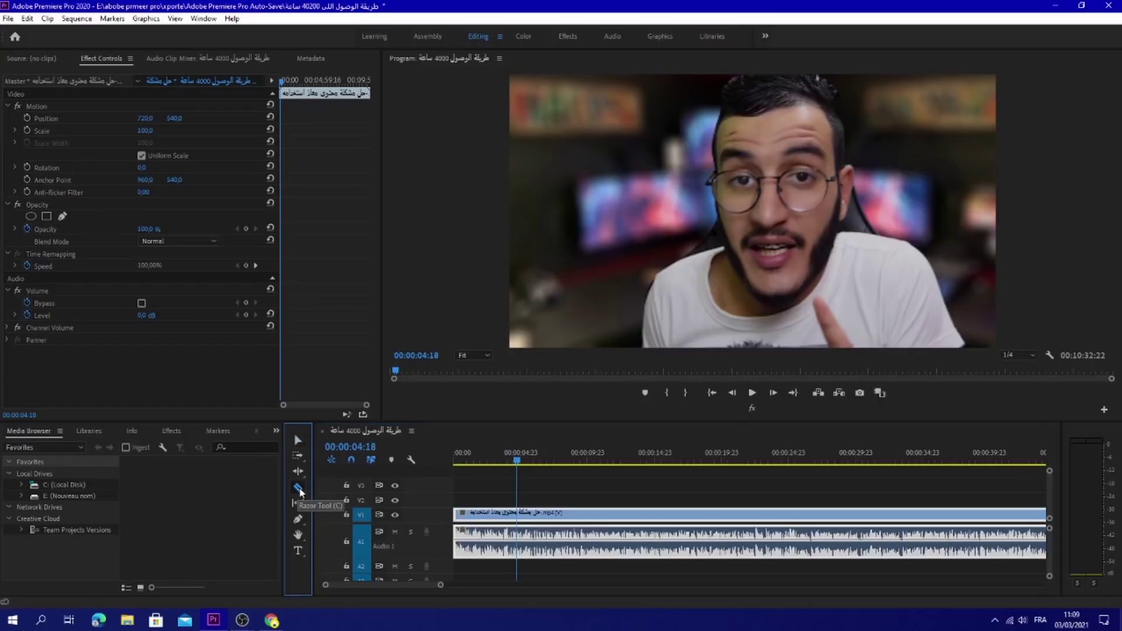
click(520, 525)
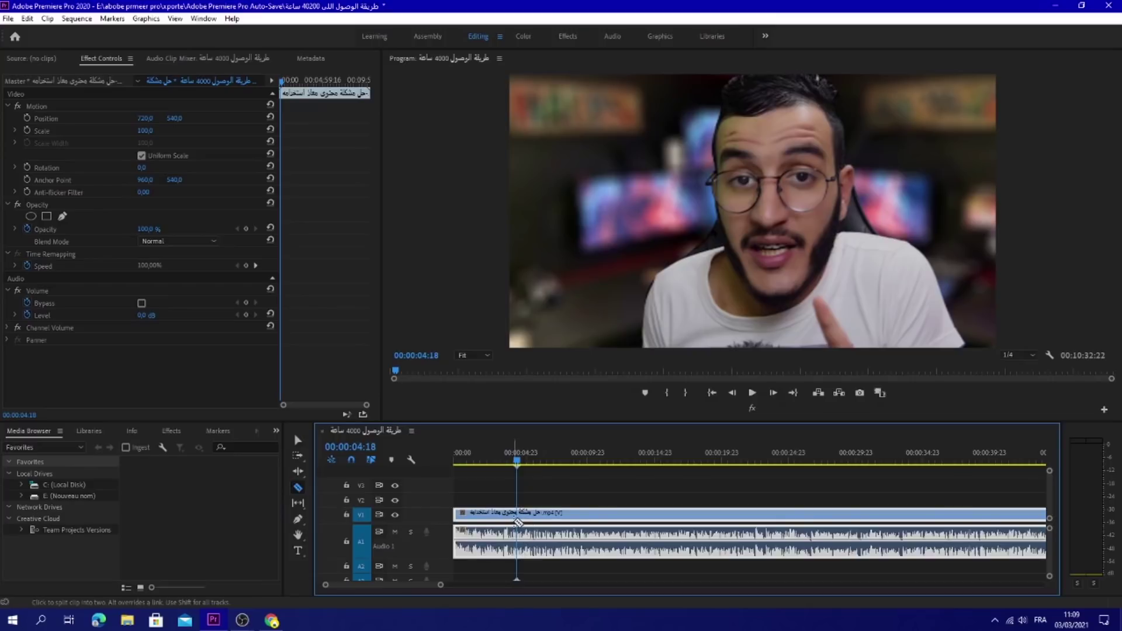
click(520, 514)
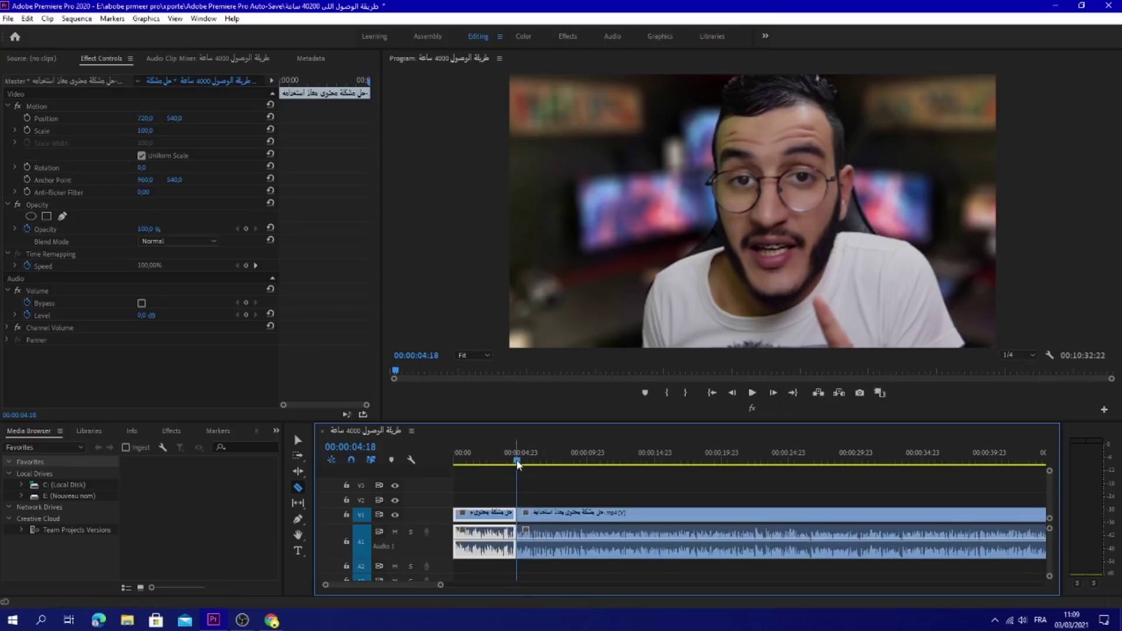
Make a second cut at 00:00:06:01 and review the isolated section
drag(517, 463, 530, 466)
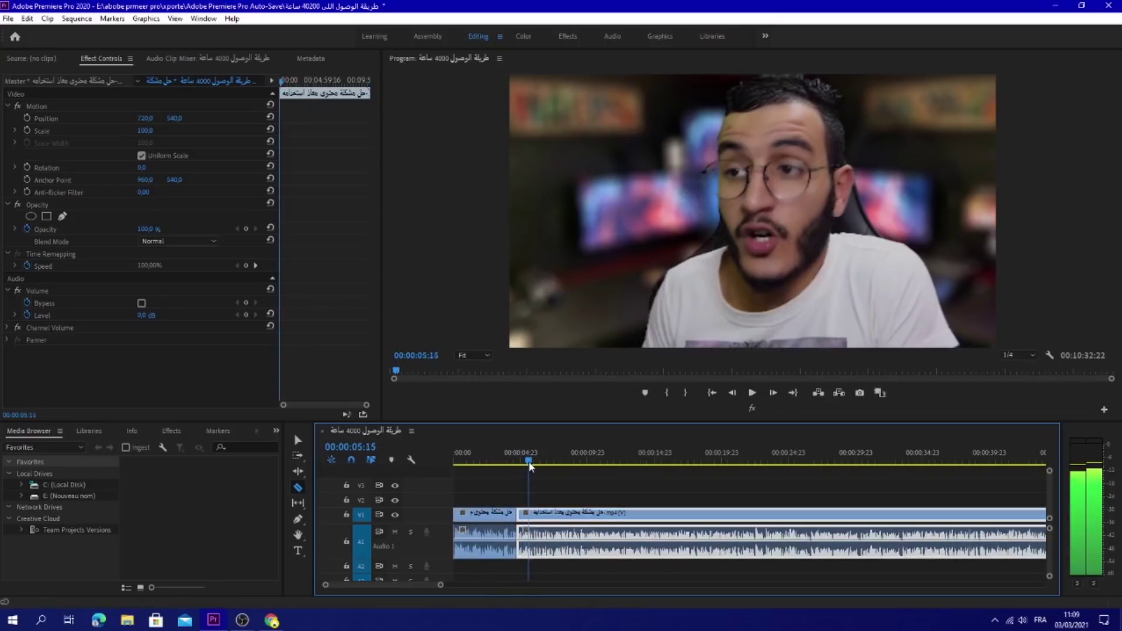
drag(531, 466, 536, 473)
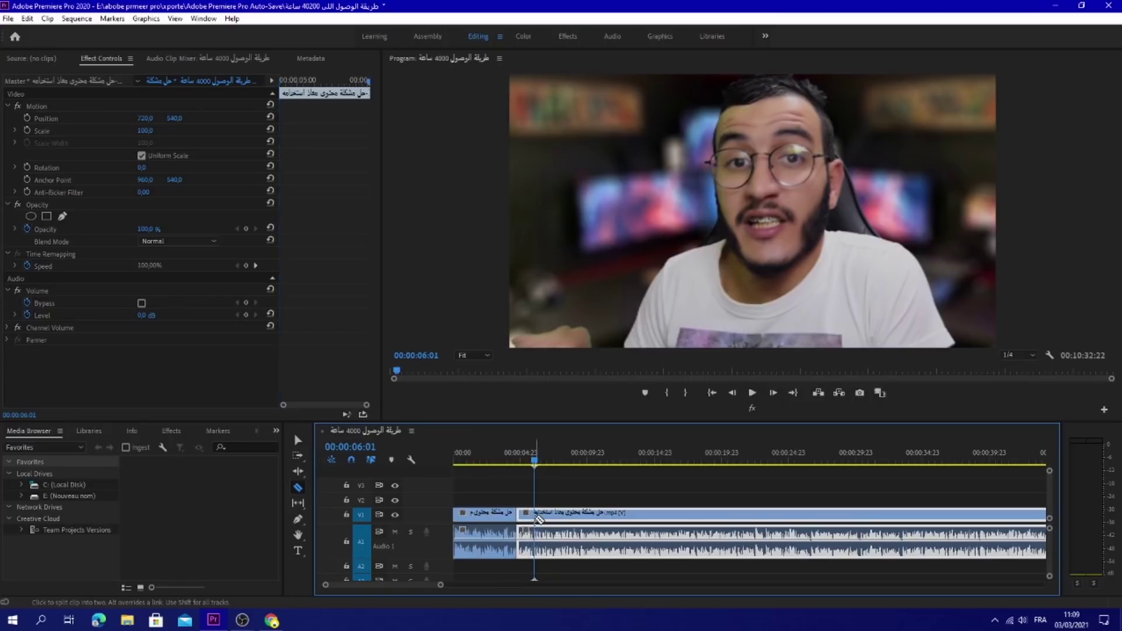
click(536, 517)
click(520, 462)
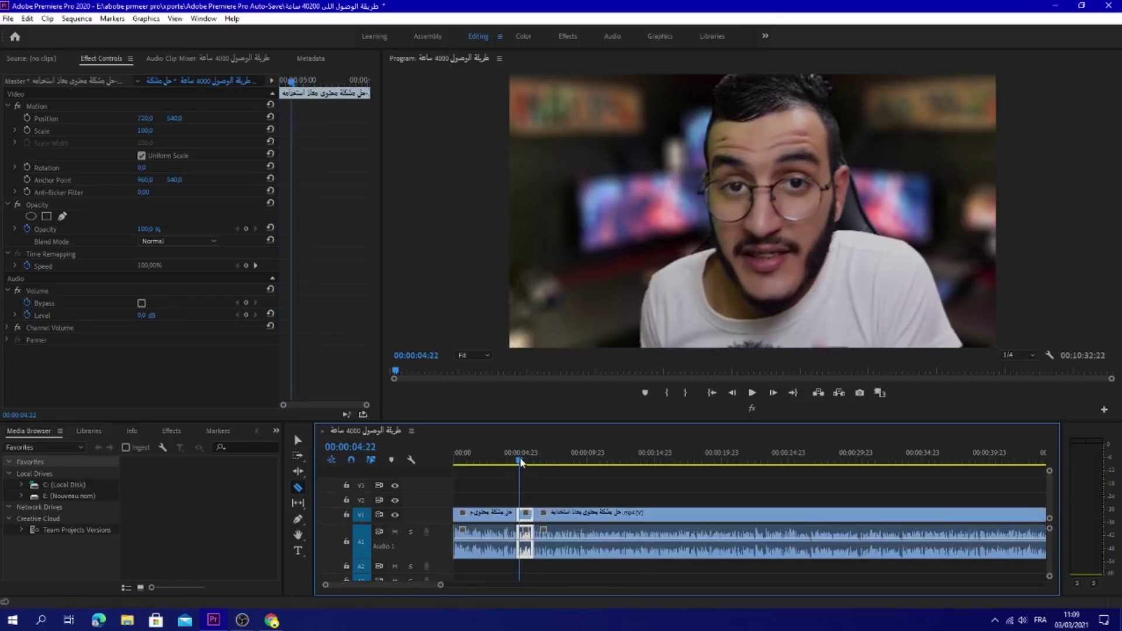
drag(441, 586, 373, 585)
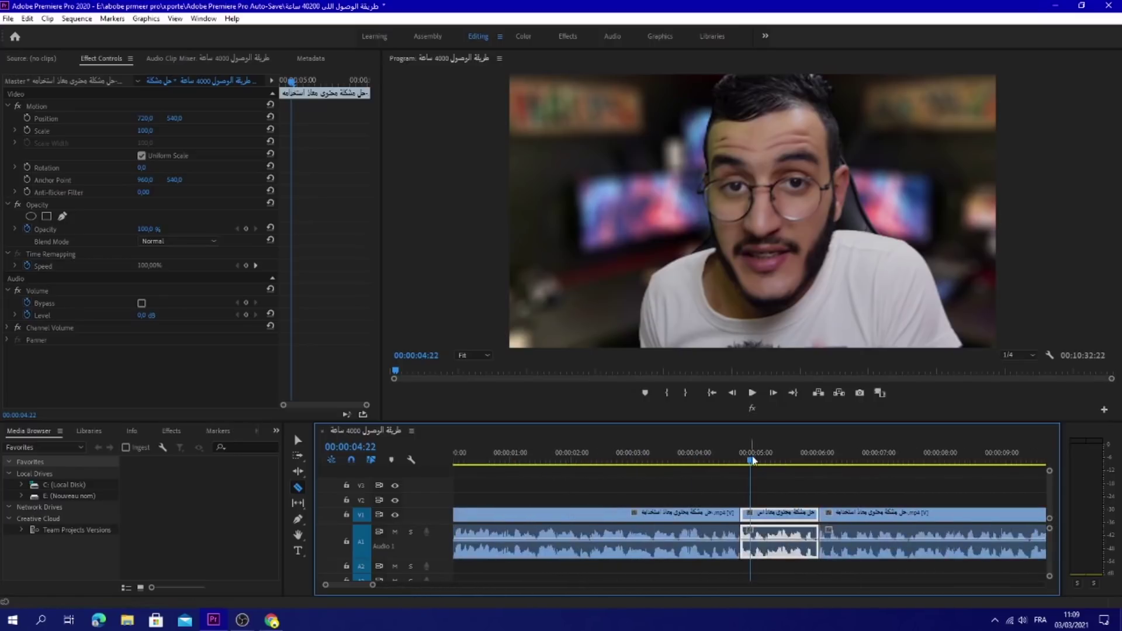
drag(754, 461, 768, 462)
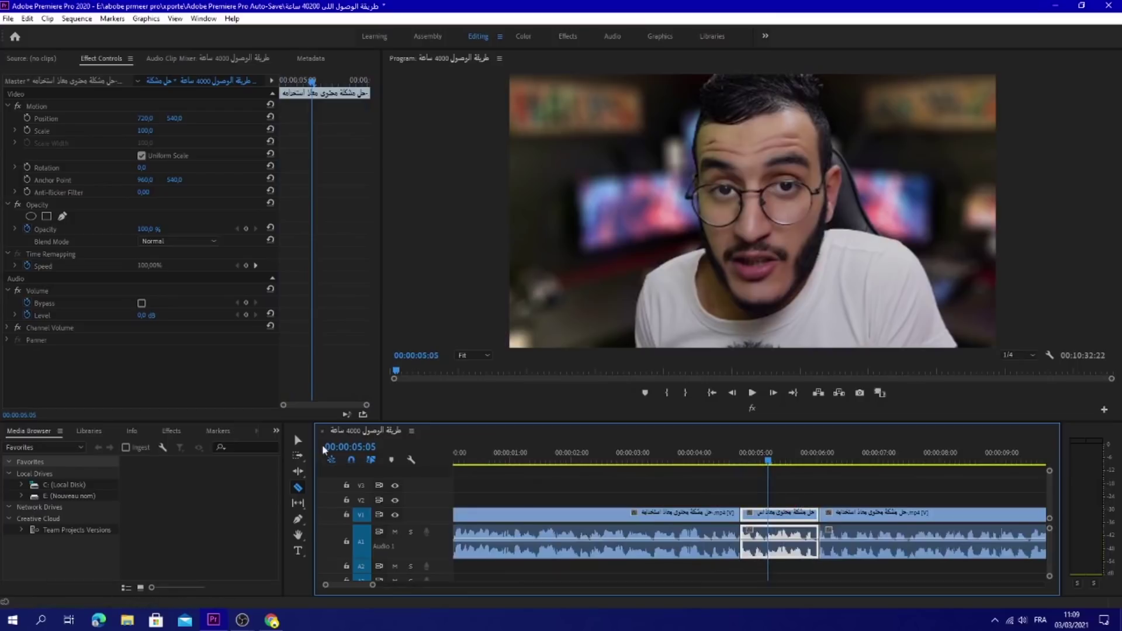
click(296, 439)
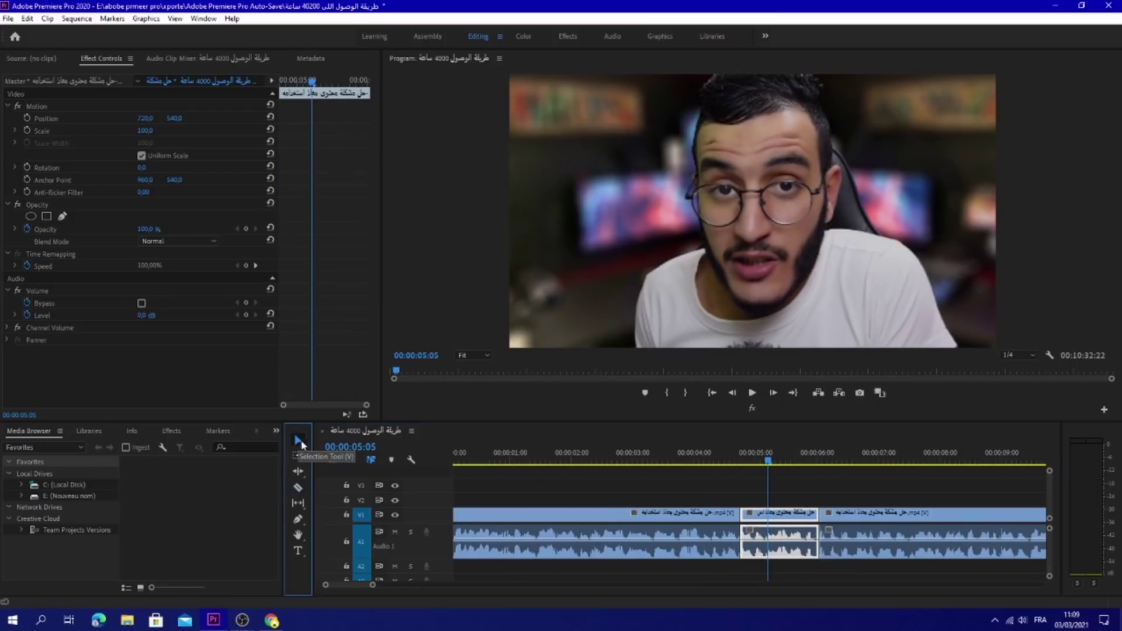
Delete the short middle piece on V1 and close the gap it leaves
click(846, 517)
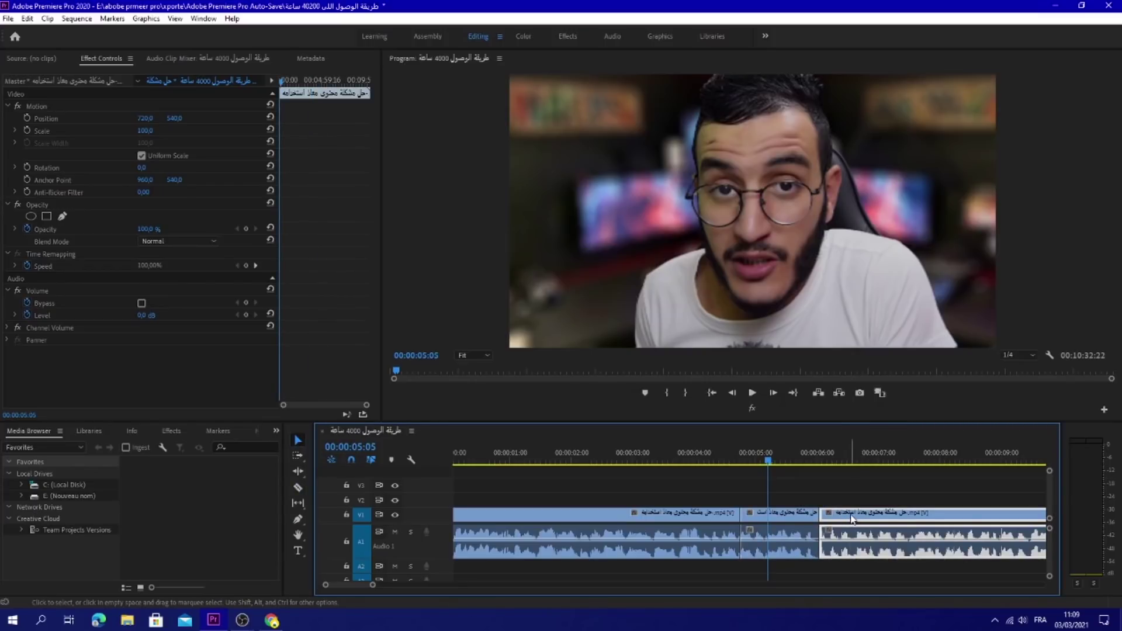
click(640, 524)
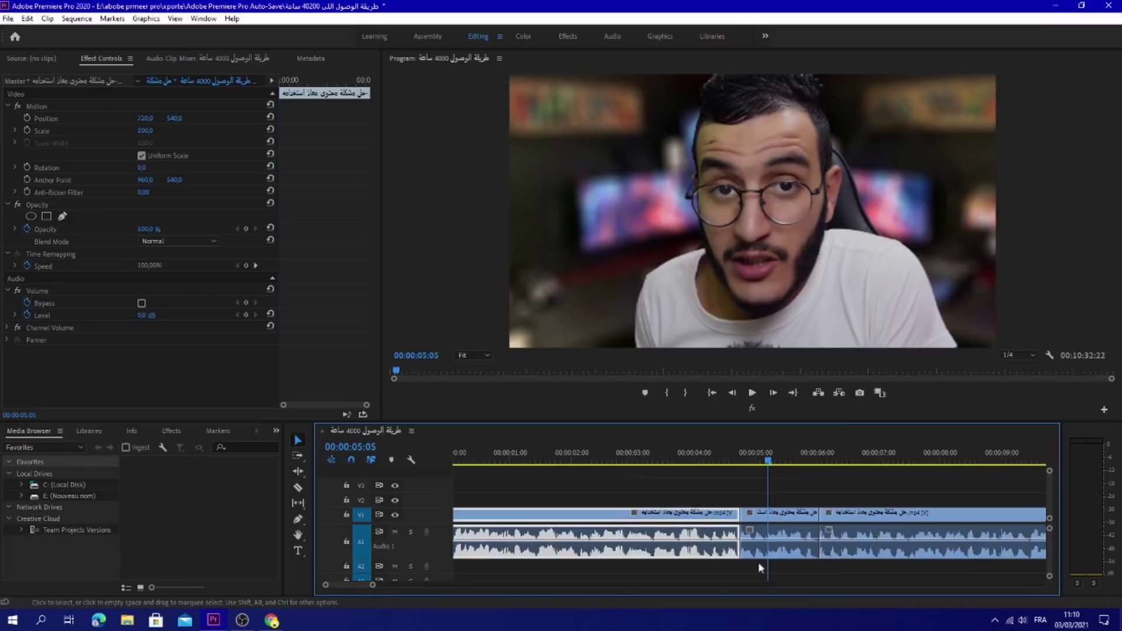
click(781, 520)
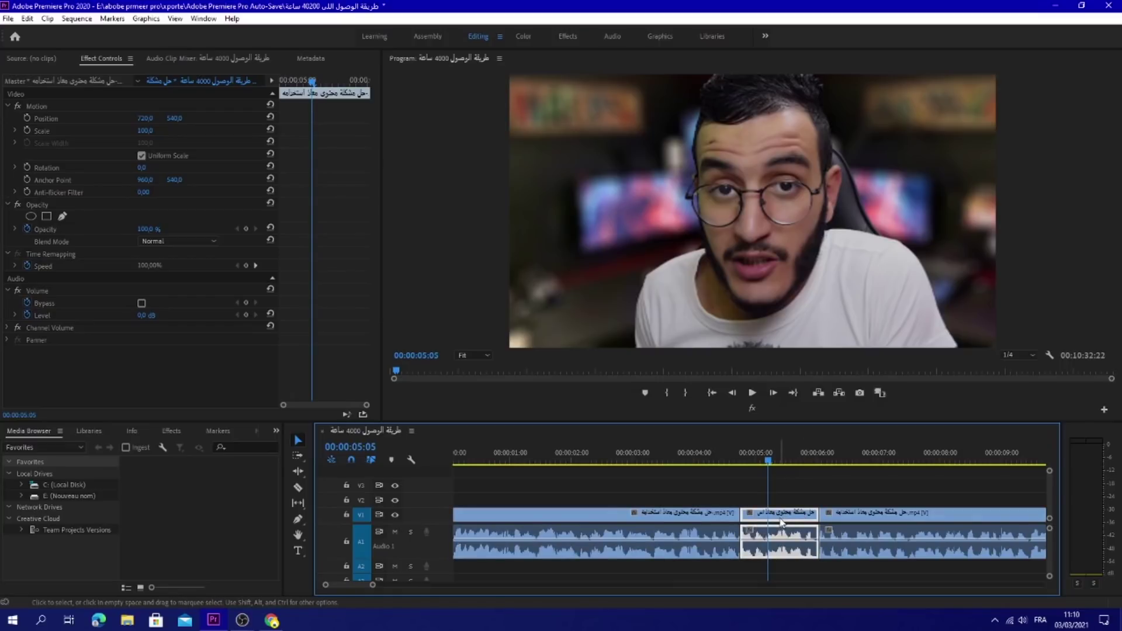
key(Delete)
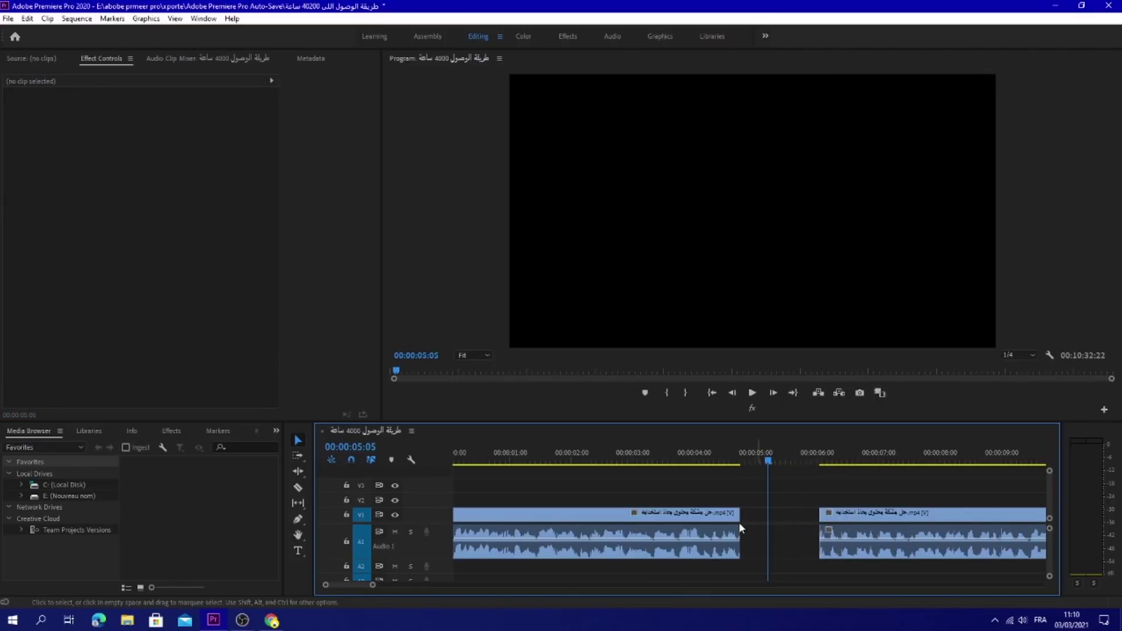
click(786, 515)
key(Delete)
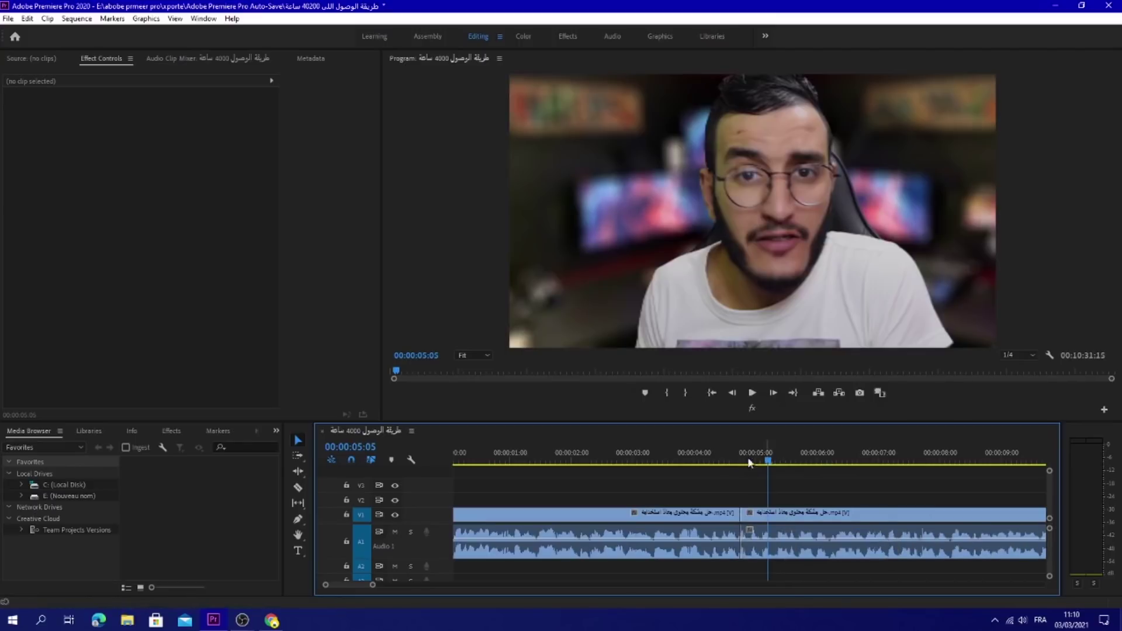
Play back across the new join and zoom the timeline out to the whole sequence
drag(768, 459, 718, 485)
key(space)
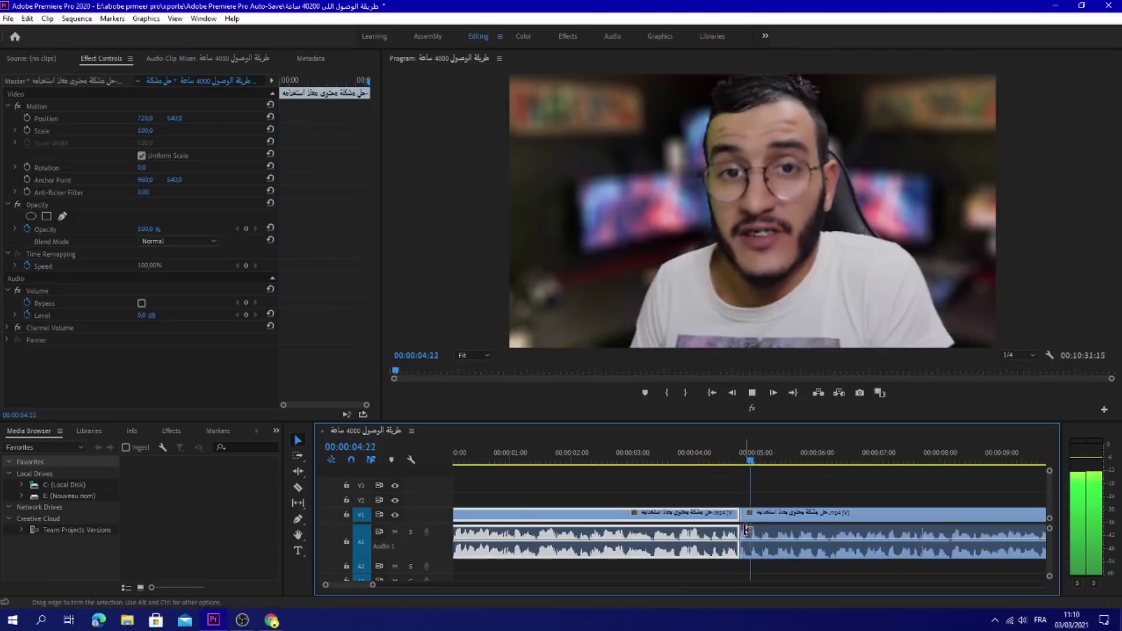
key(space)
drag(371, 587, 887, 585)
click(533, 459)
drag(538, 474, 677, 507)
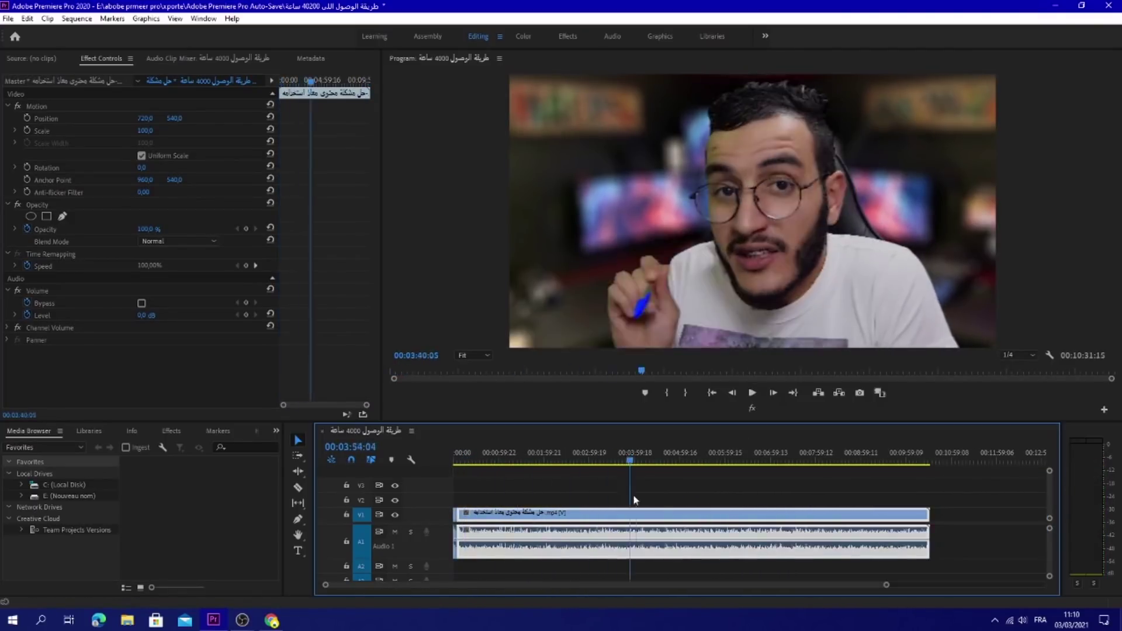
Razor the talking-head clip at about 4:59 and 5:04, then review the short piece
click(298, 488)
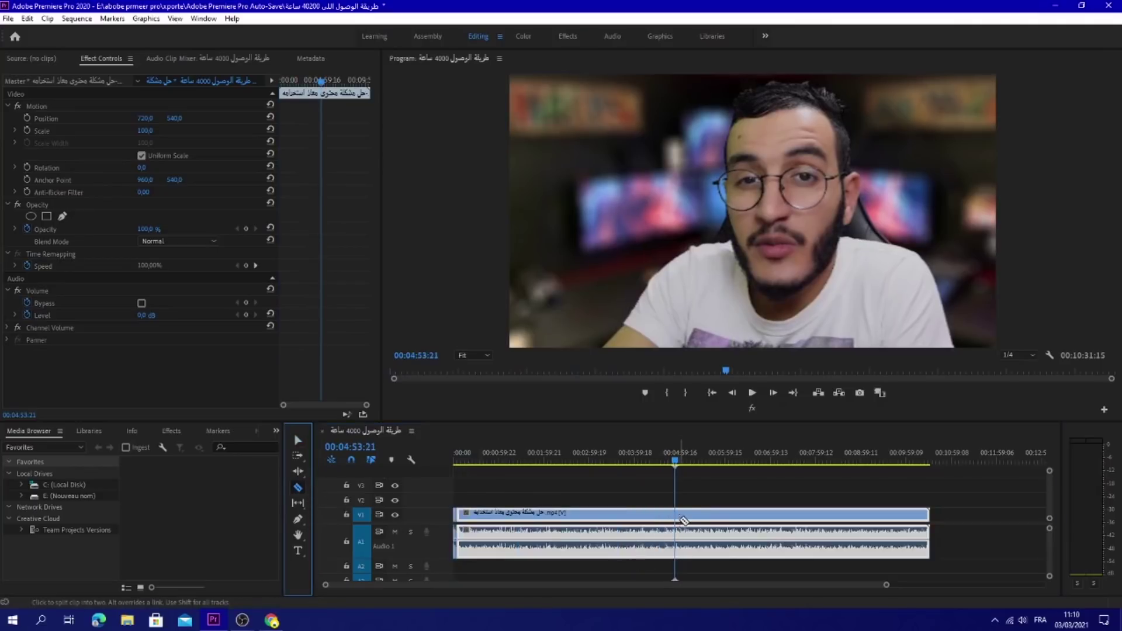
click(678, 516)
key(space)
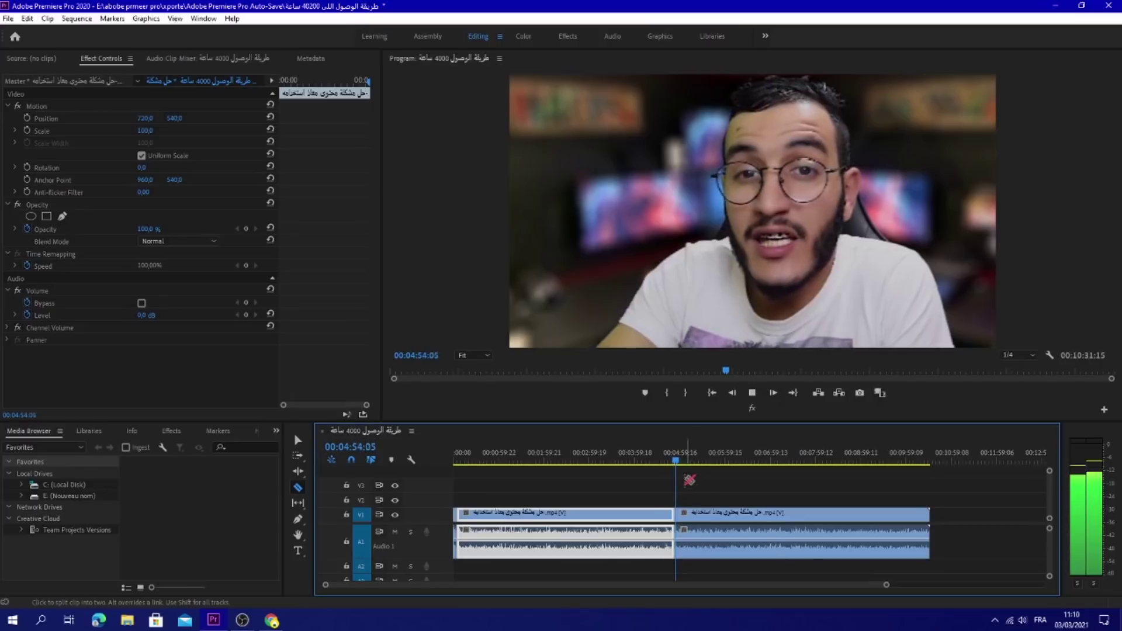
drag(677, 462, 718, 469)
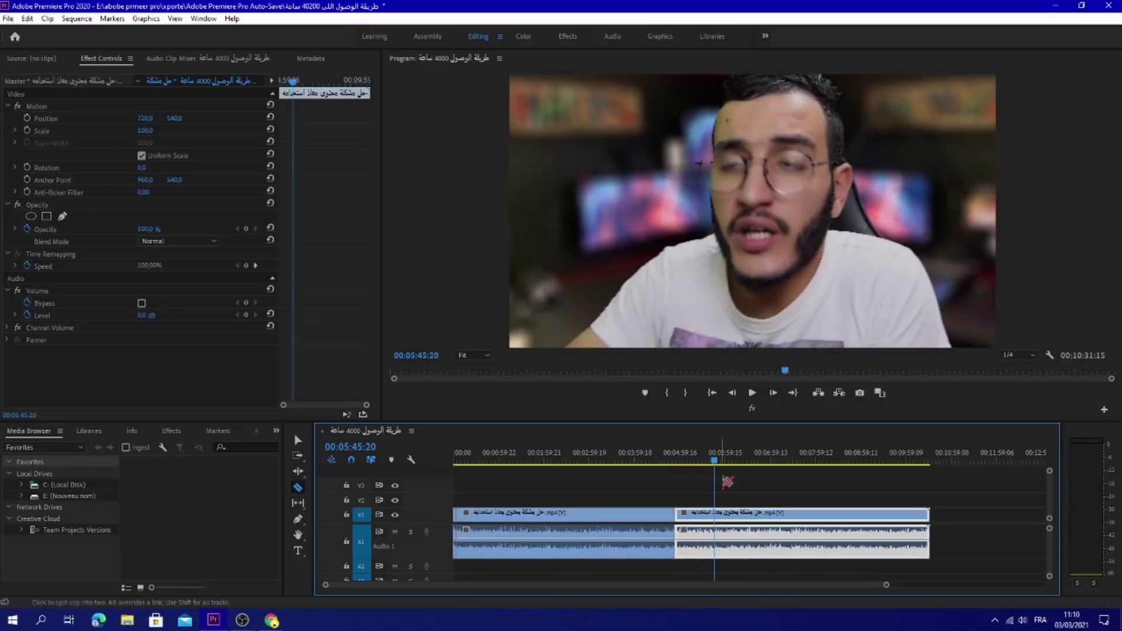
click(715, 515)
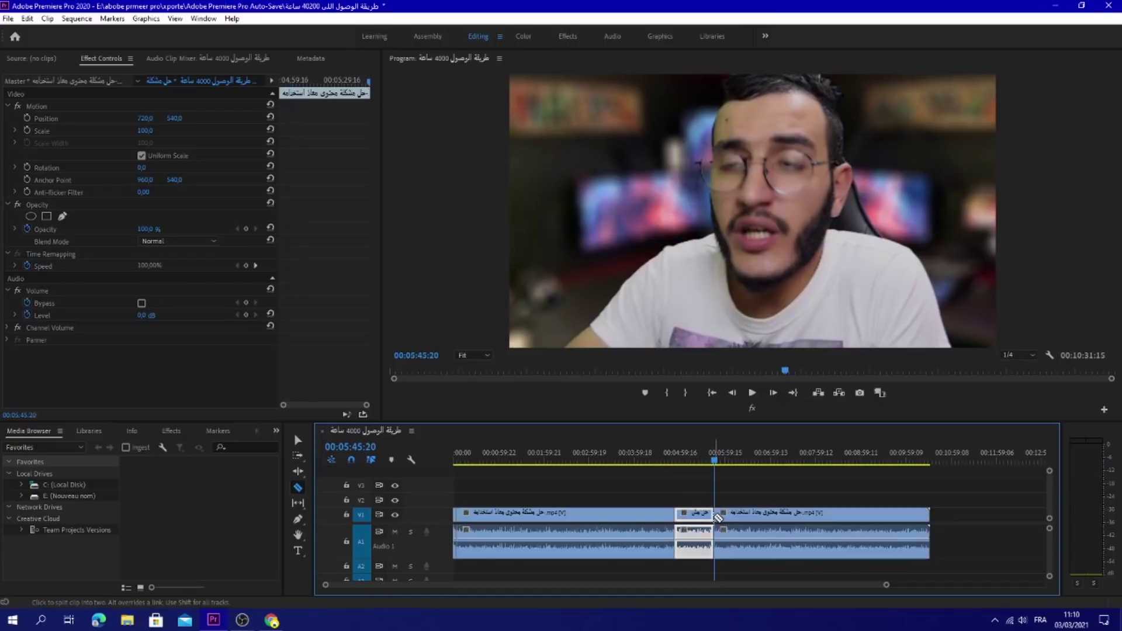
drag(714, 468, 685, 471)
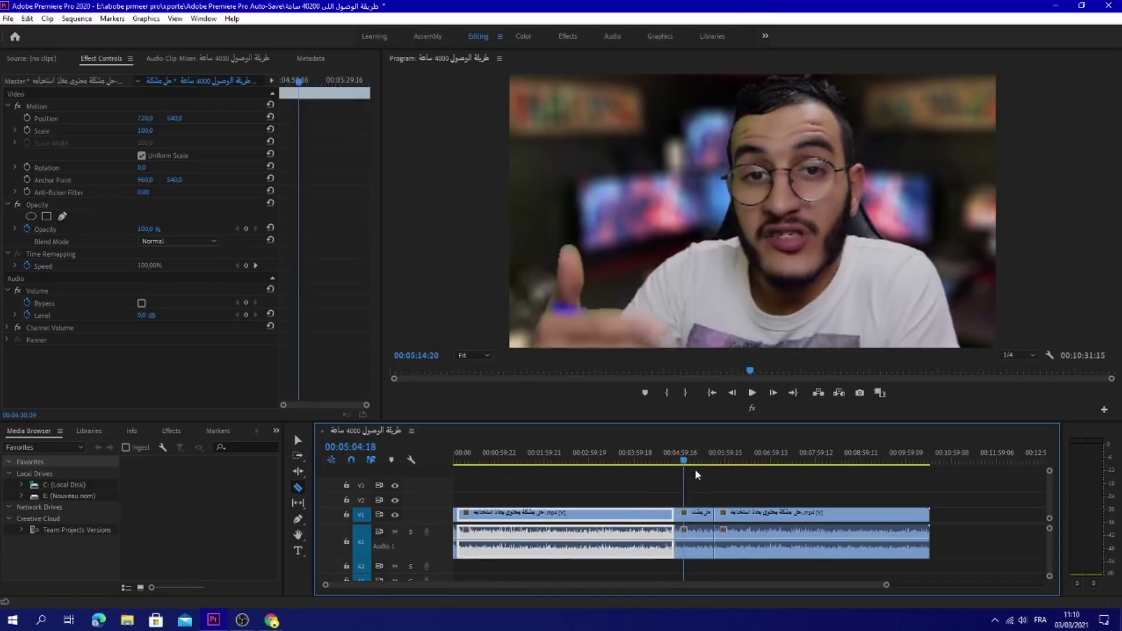
key(space)
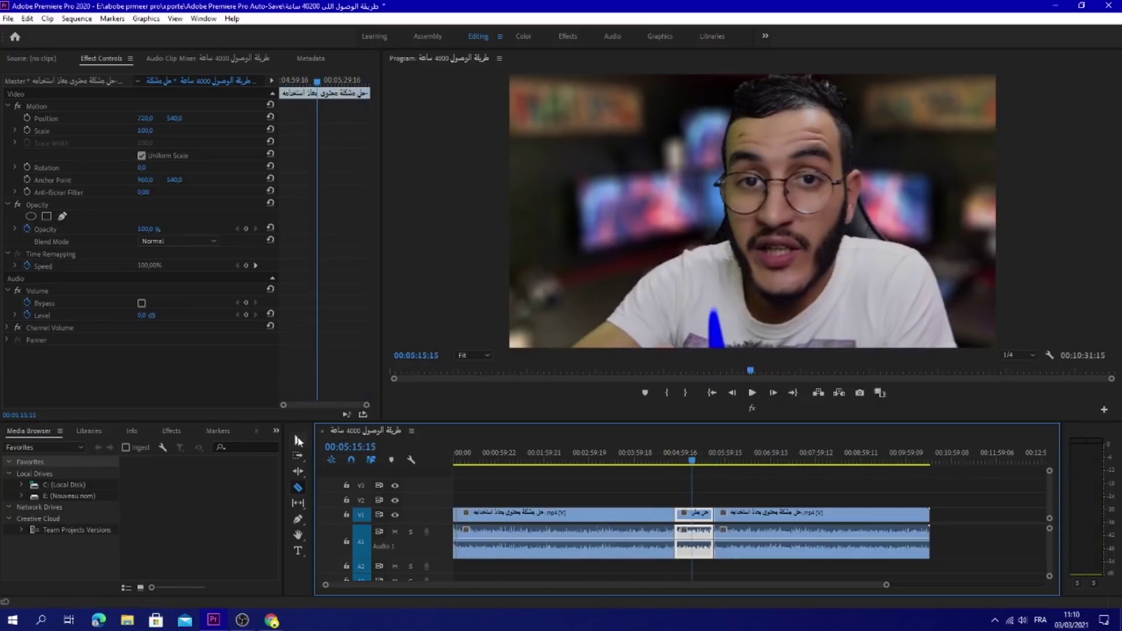
Delete the short piece, close its gap, and minimize Premiere
click(298, 443)
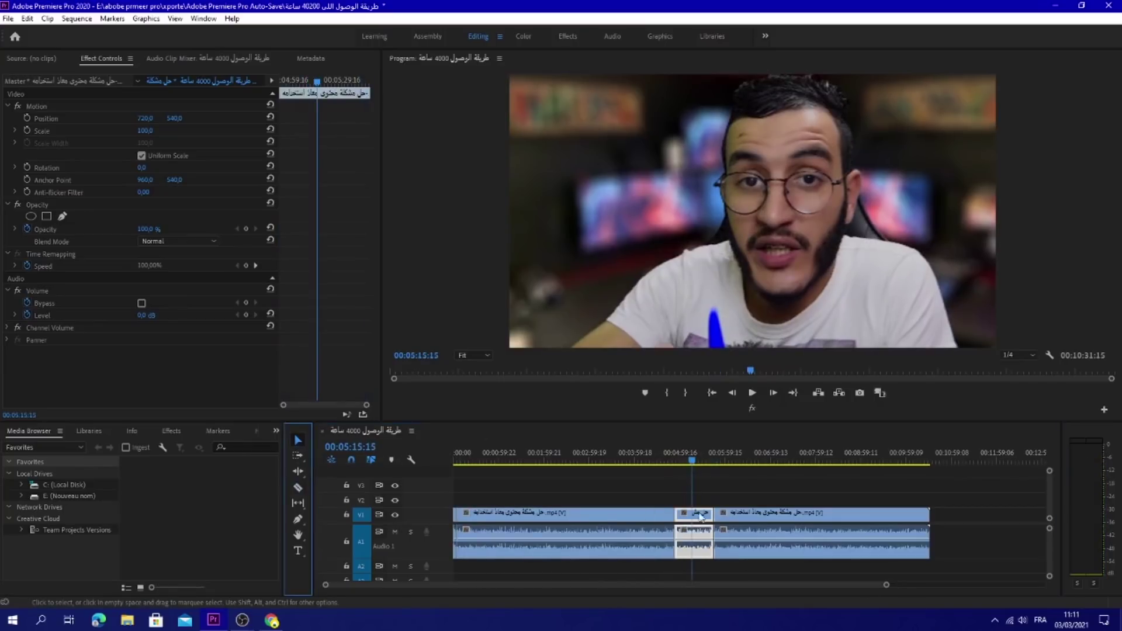
key(Delete)
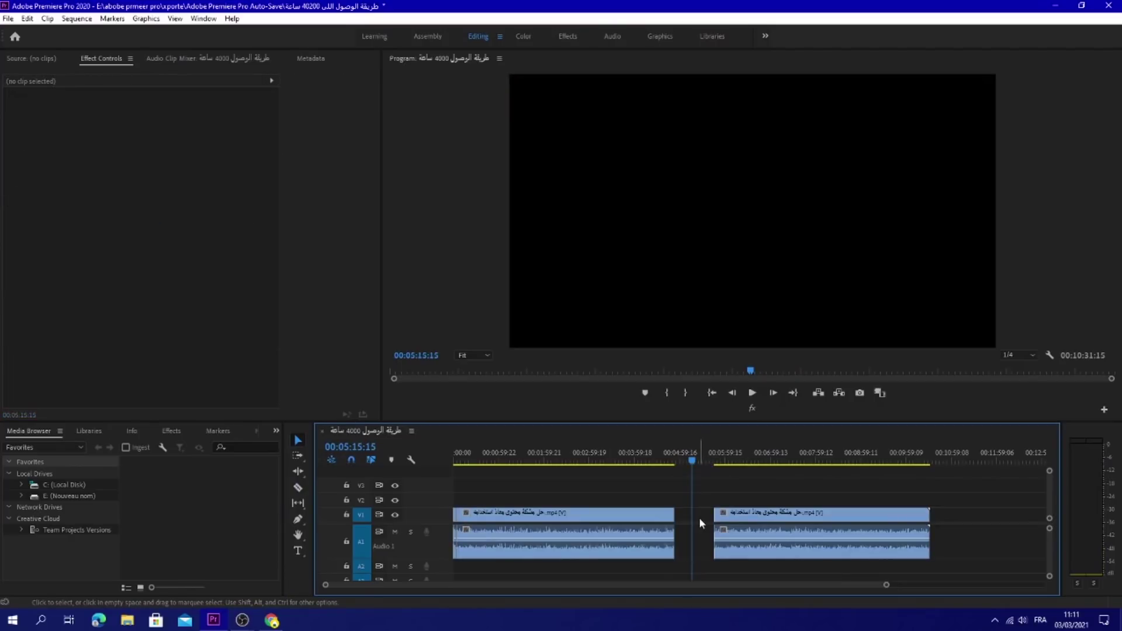
click(699, 518)
key(Delete)
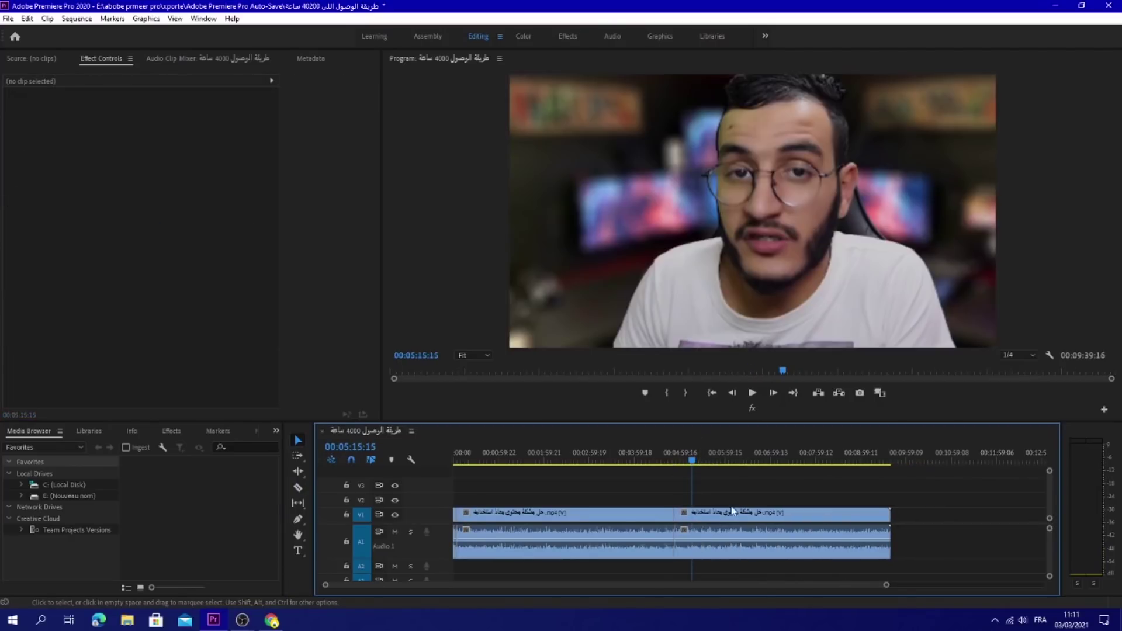
mouse_move(692, 456)
mouse_down()
mouse_move(643, 487)
mouse_move(674, 490)
mouse_up()
drag(887, 588, 955, 585)
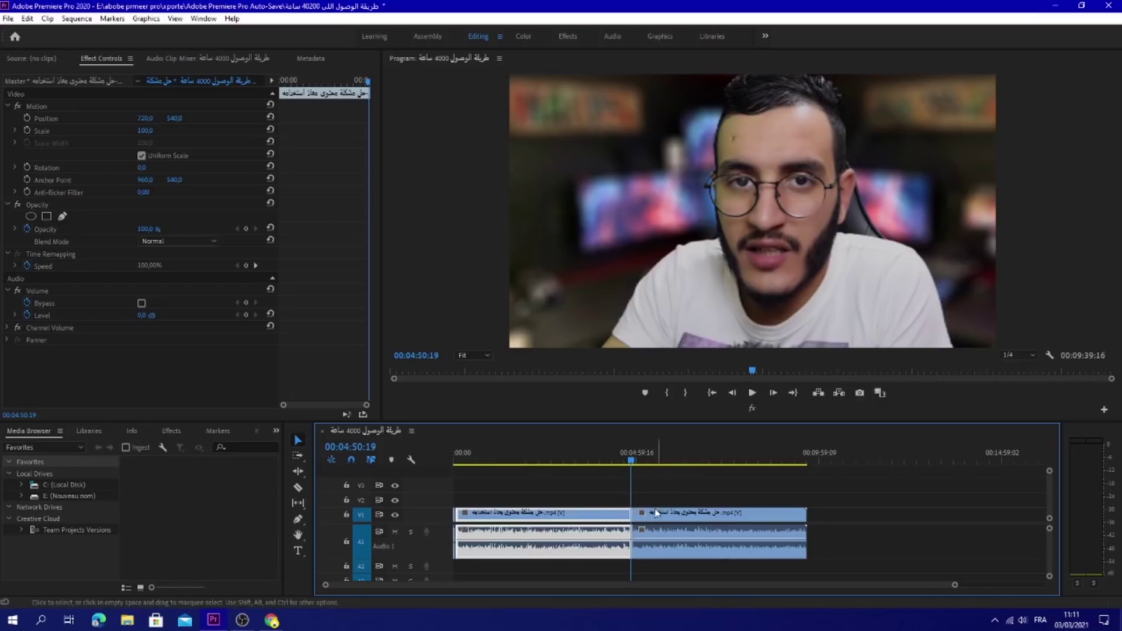
drag(631, 461, 625, 465)
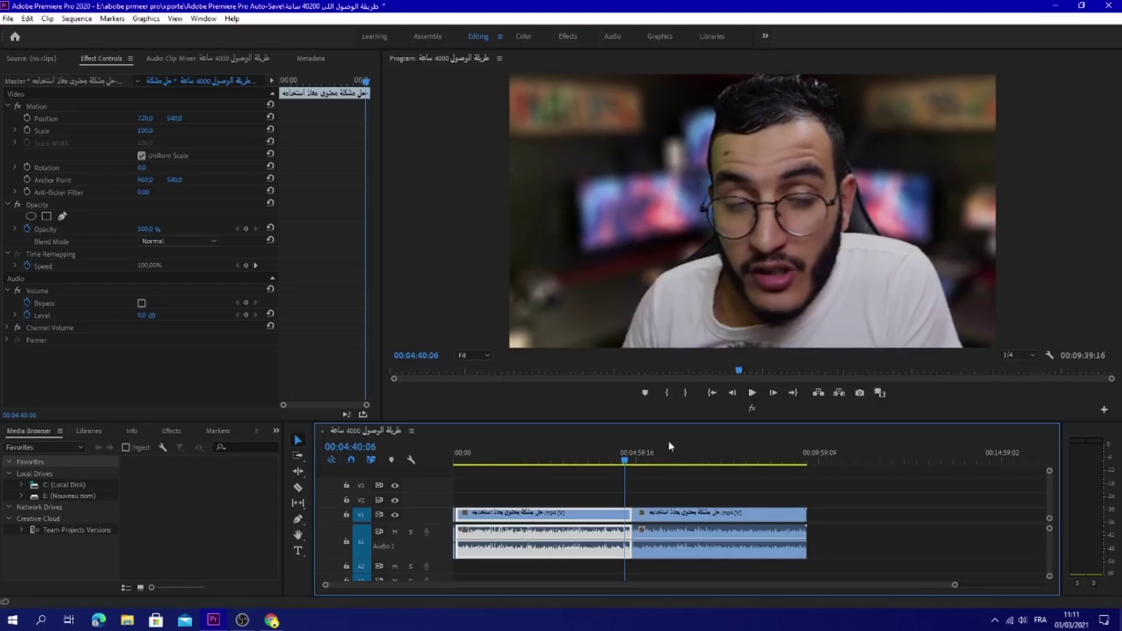
click(1057, 7)
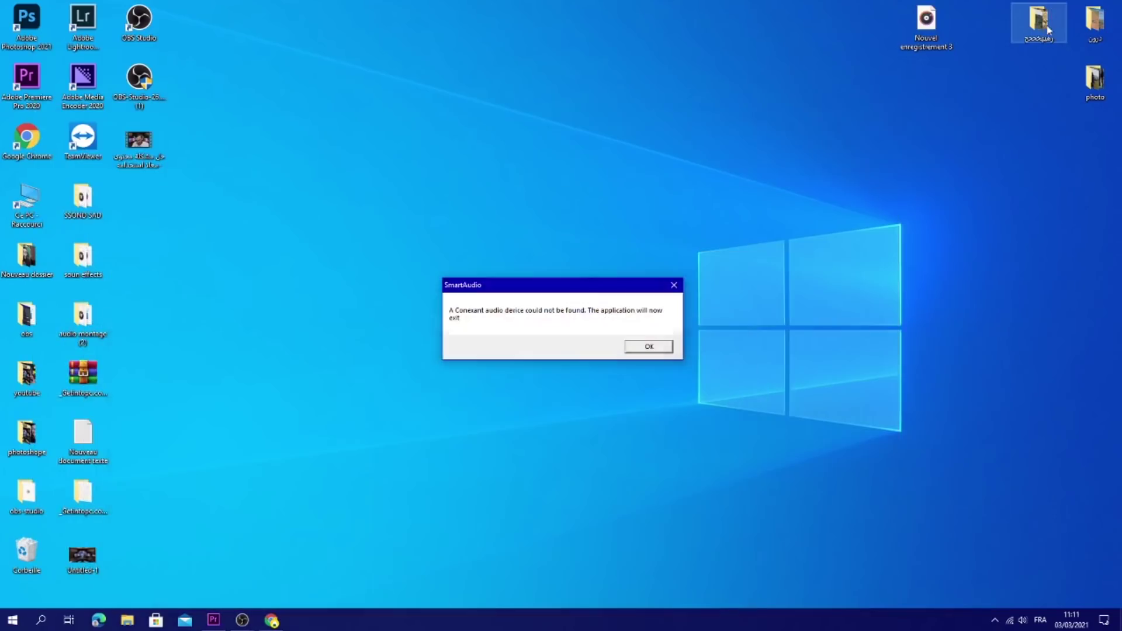
Open the drone clips folder and drag DJI_0057 onto the Premiere taskbar button
double_click(1095, 22)
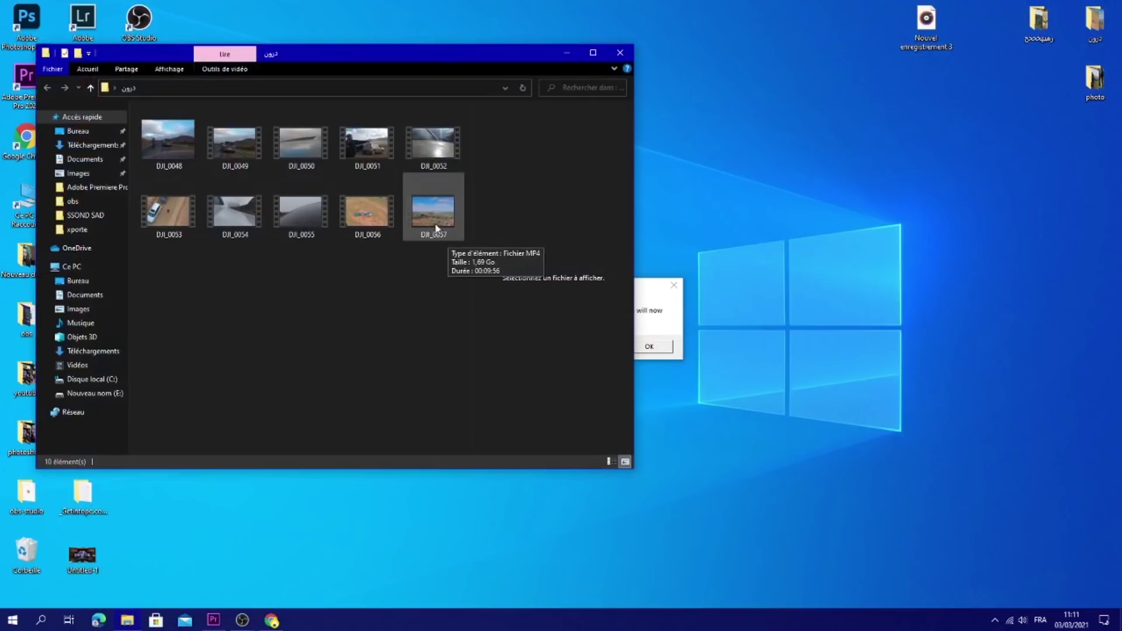
drag(437, 228, 225, 612)
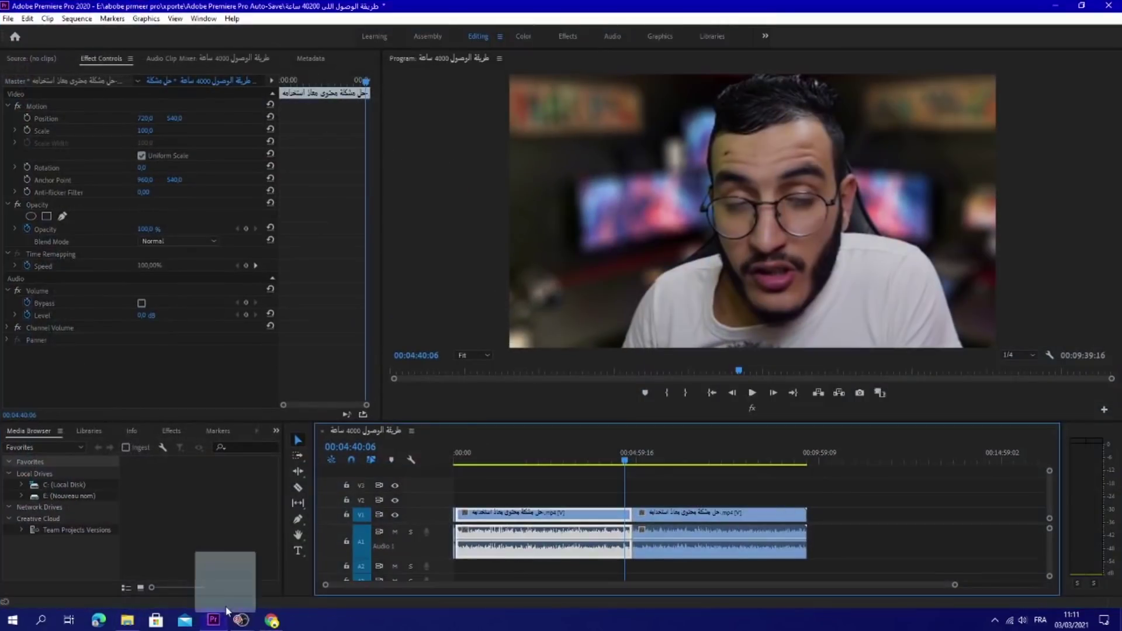
Drop DJI_0057 onto V2 above the talking head and play it back
mouse_move(225, 611)
mouse_down()
mouse_move(874, 518)
mouse_move(488, 501)
mouse_up()
key(space)
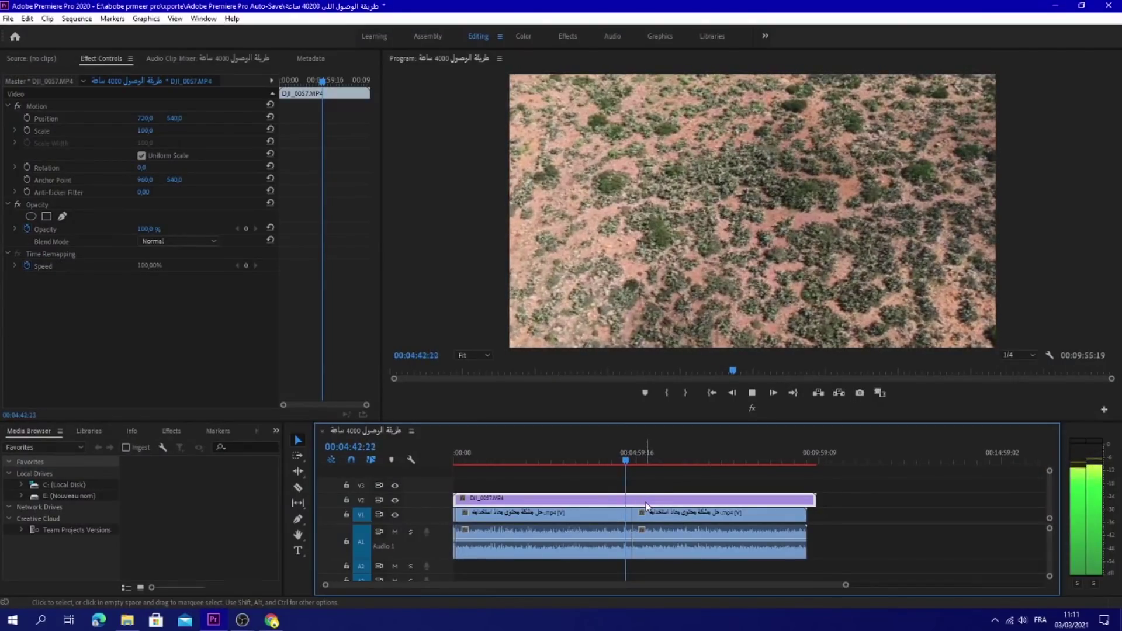
click(627, 463)
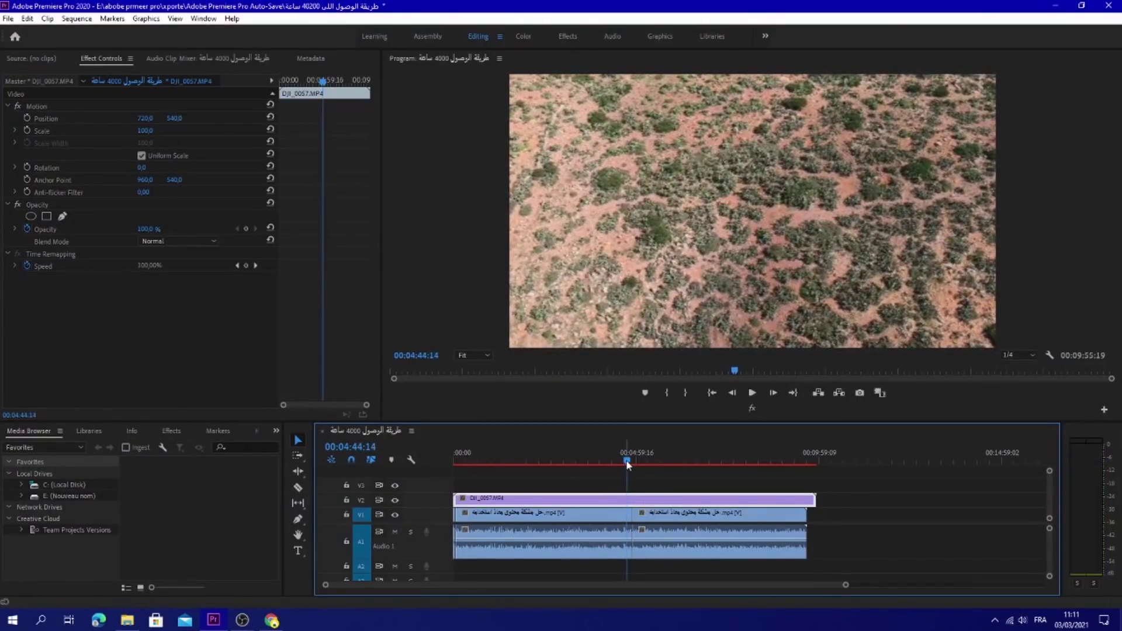
drag(628, 463, 623, 470)
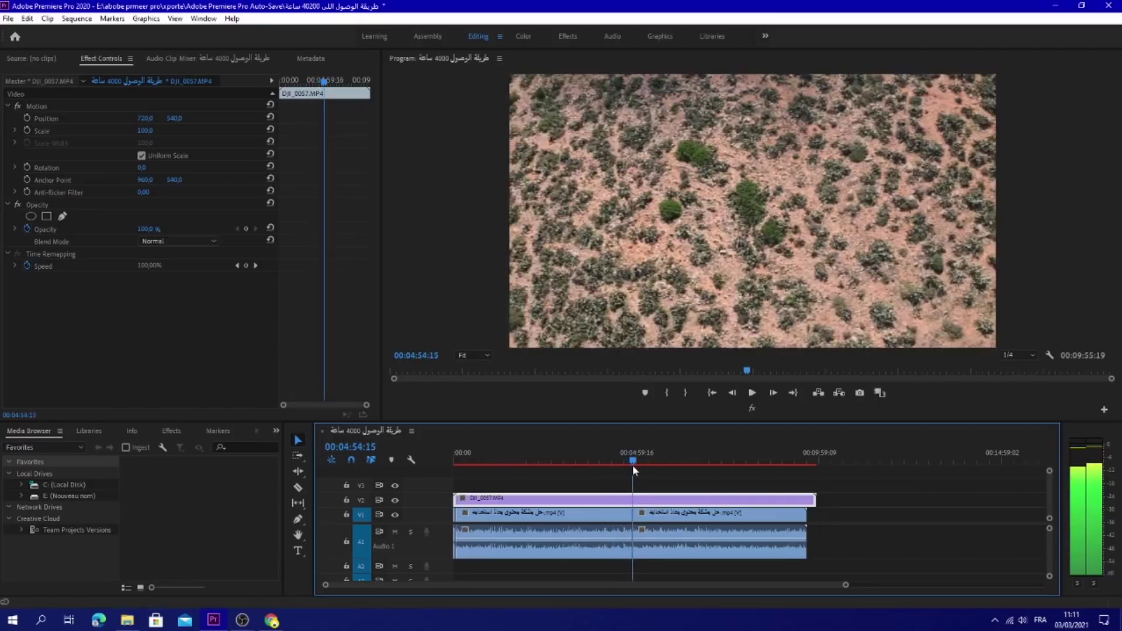
drag(623, 468, 613, 465)
Razor the DJI_0057 drone clip at two points near 5:00
key(c)
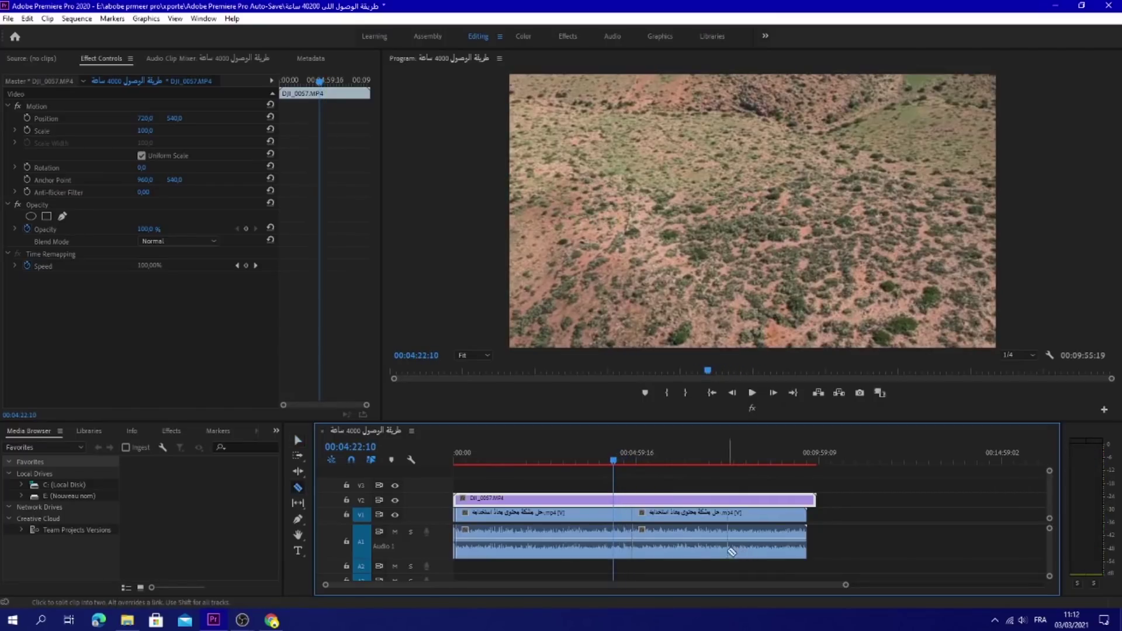
click(629, 500)
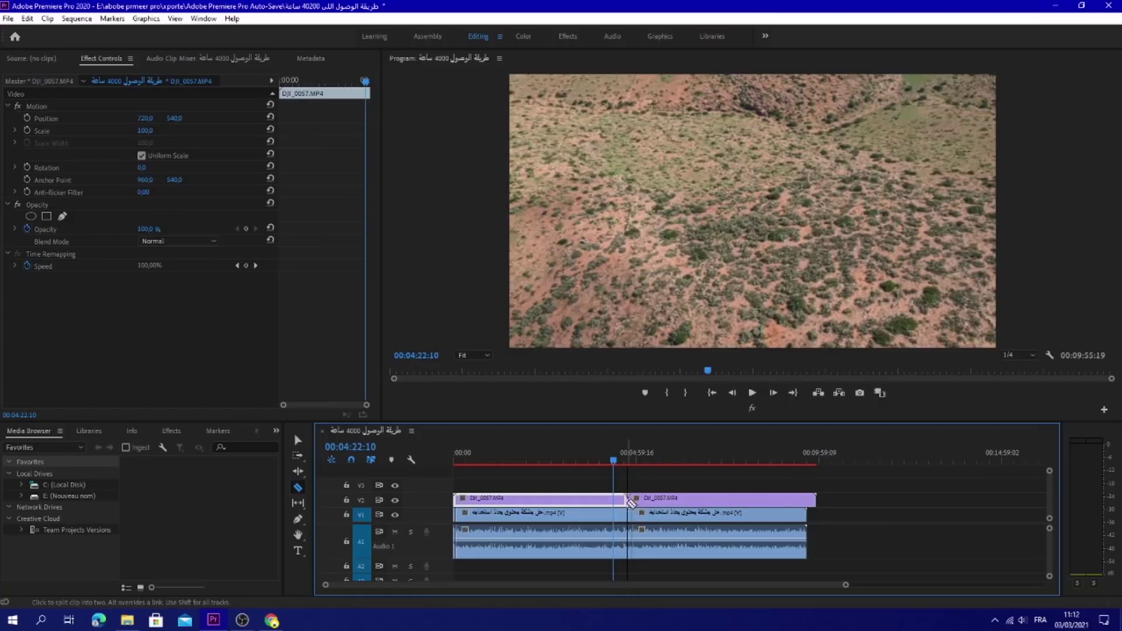
click(604, 501)
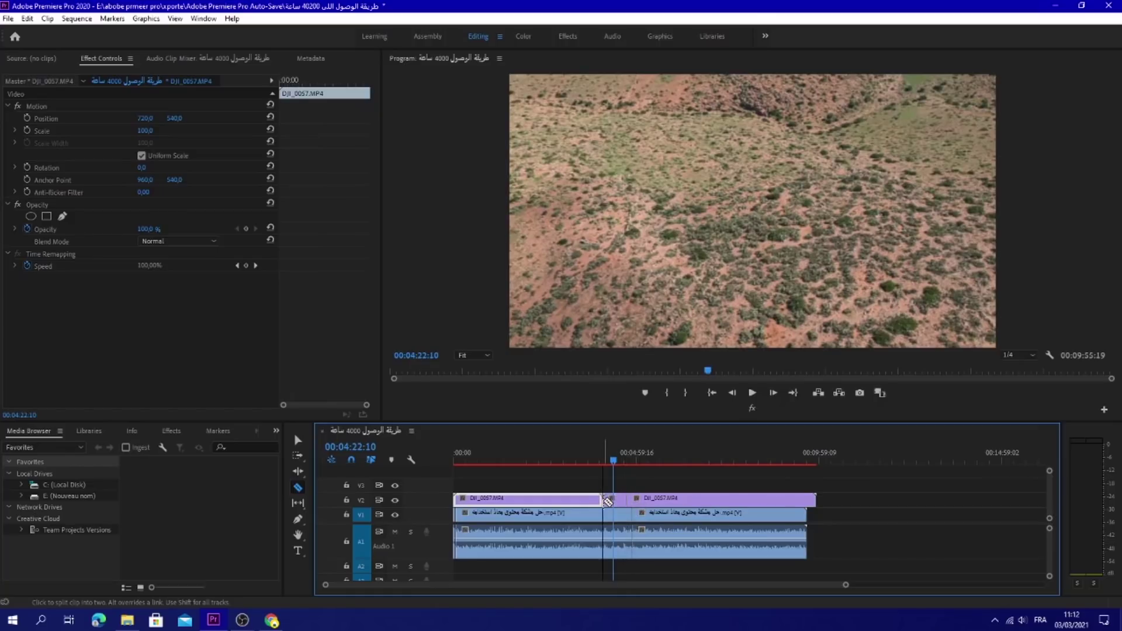
click(298, 441)
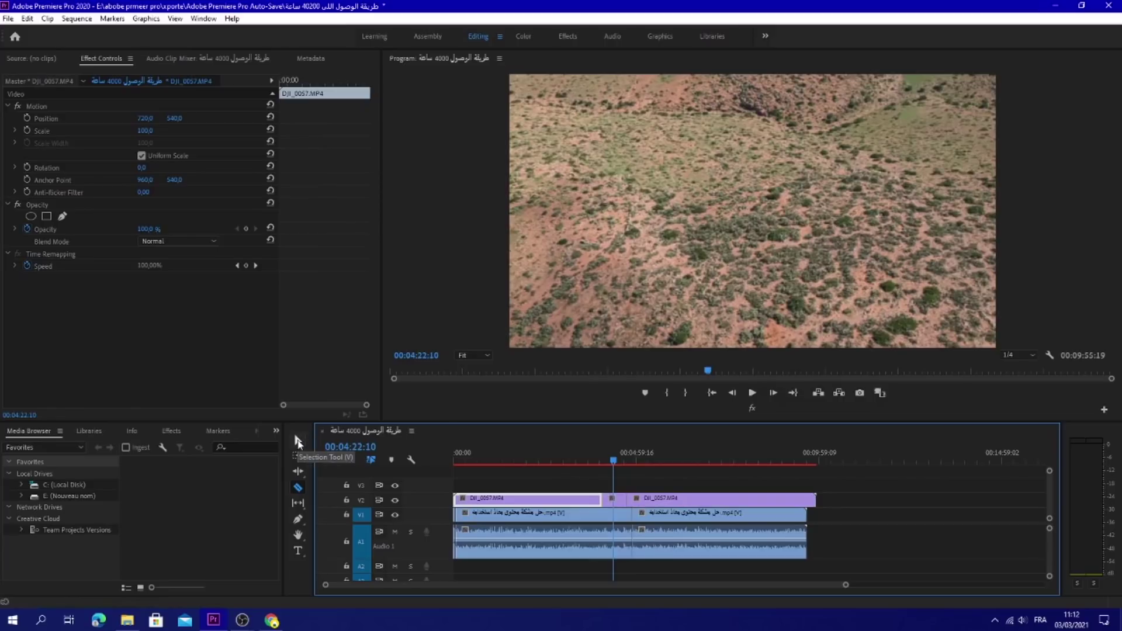
double_click(539, 500)
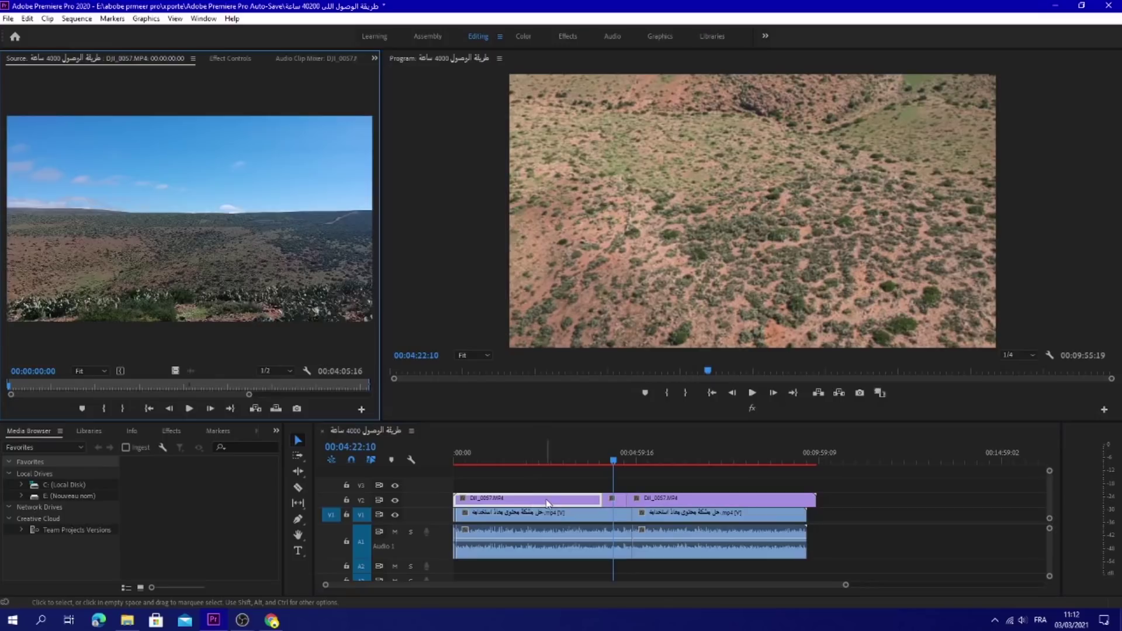
click(548, 504)
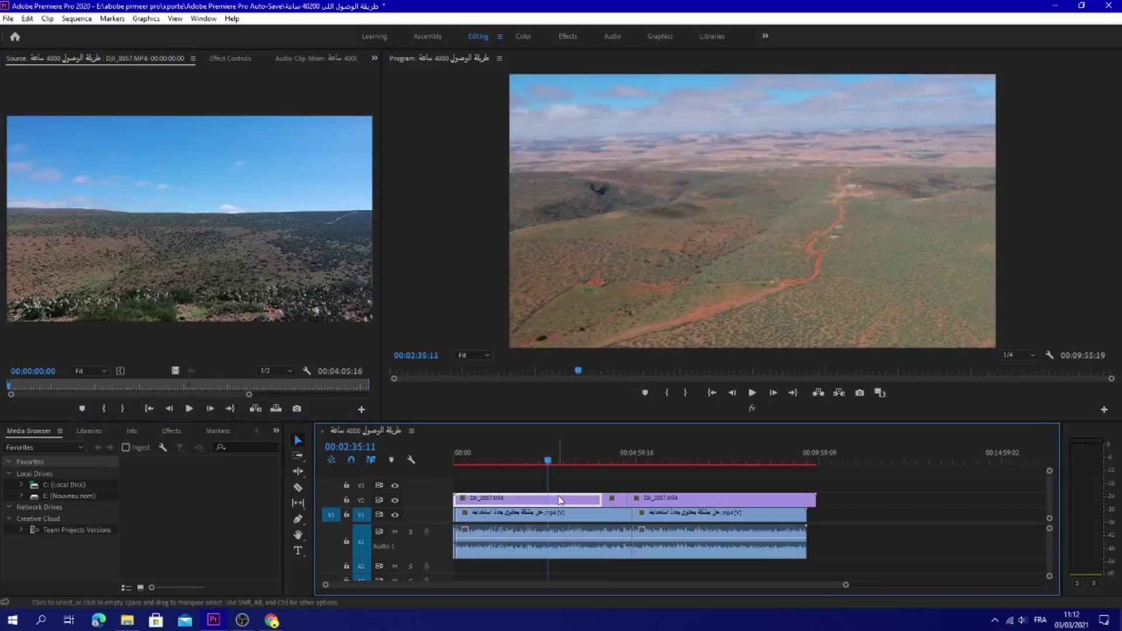
Delete the extra DJI_0057 clips from V2 and play the sequence to review
key(Delete)
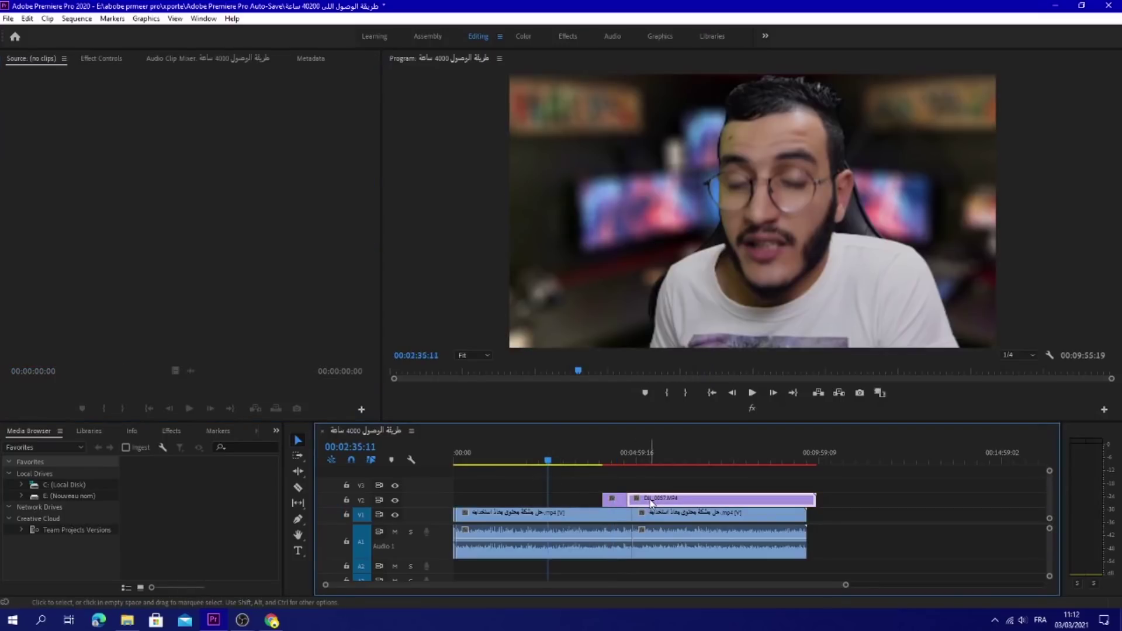
key(Delete)
drag(548, 460, 622, 464)
key(space)
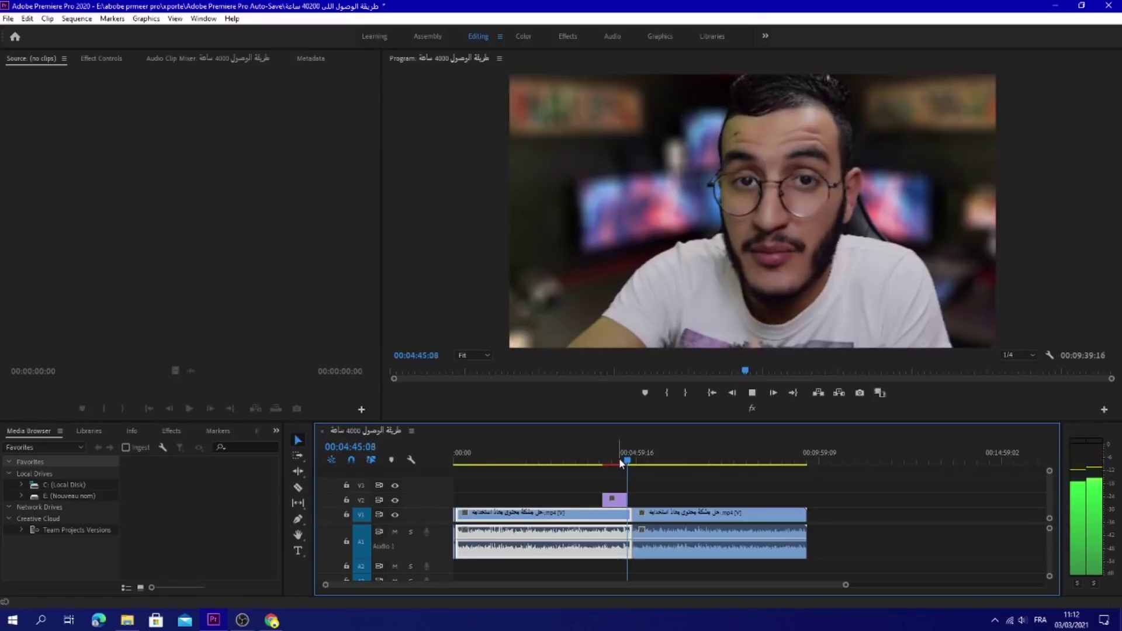
key(space)
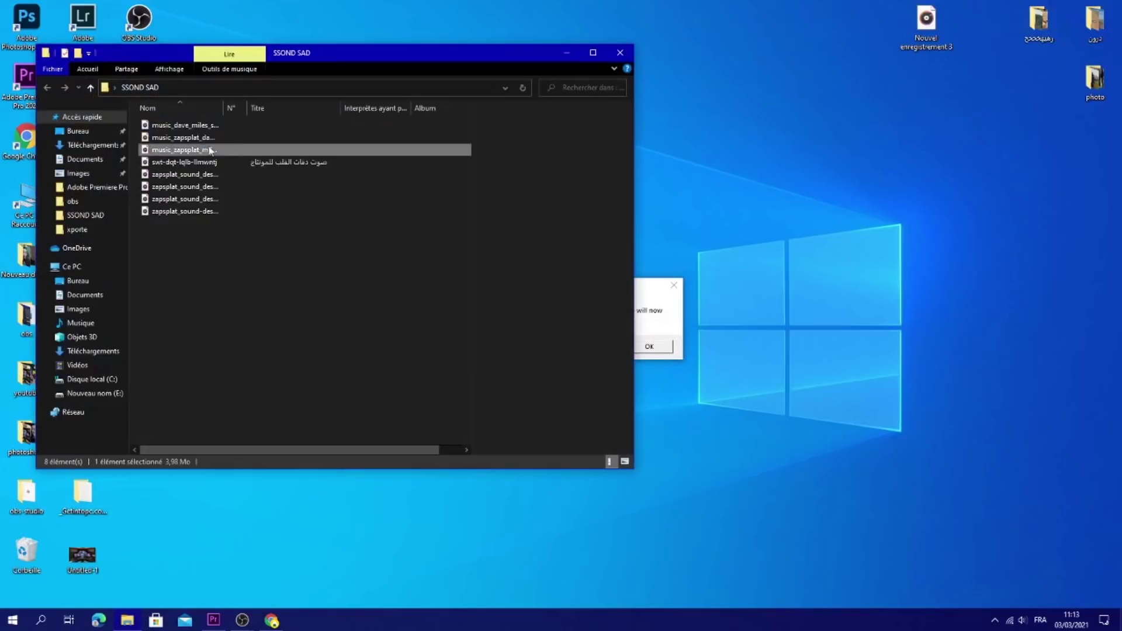
Drag a music file from the SSOND SAD folder in File Explorer toward the Premiere timeline
mouse_move(176, 150)
mouse_down()
mouse_move(226, 158)
mouse_move(209, 627)
mouse_move(531, 554)
mouse_up()
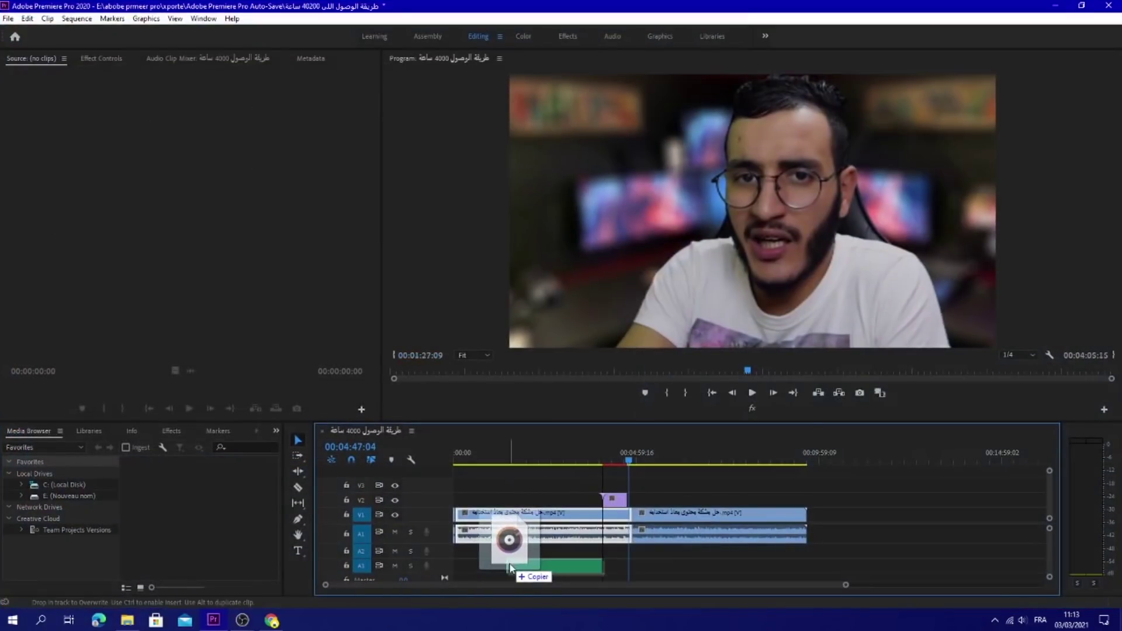
Drop the music on A2 and slide it to the sequence start at 00:00:00
drag(531, 554, 530, 555)
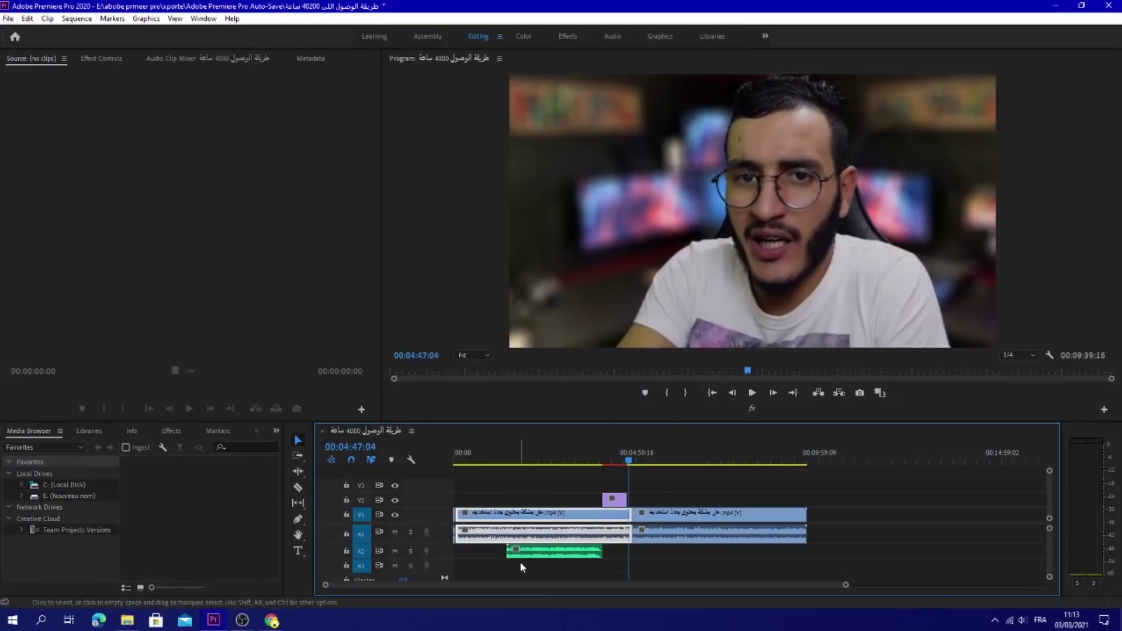
click(597, 460)
click(569, 460)
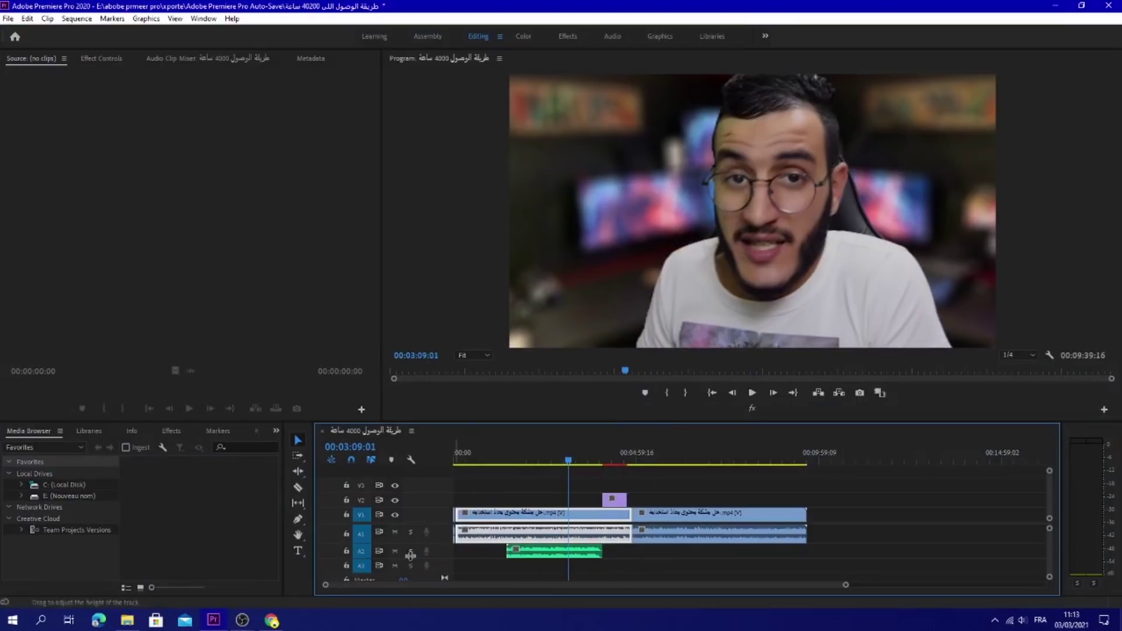
drag(538, 556, 504, 554)
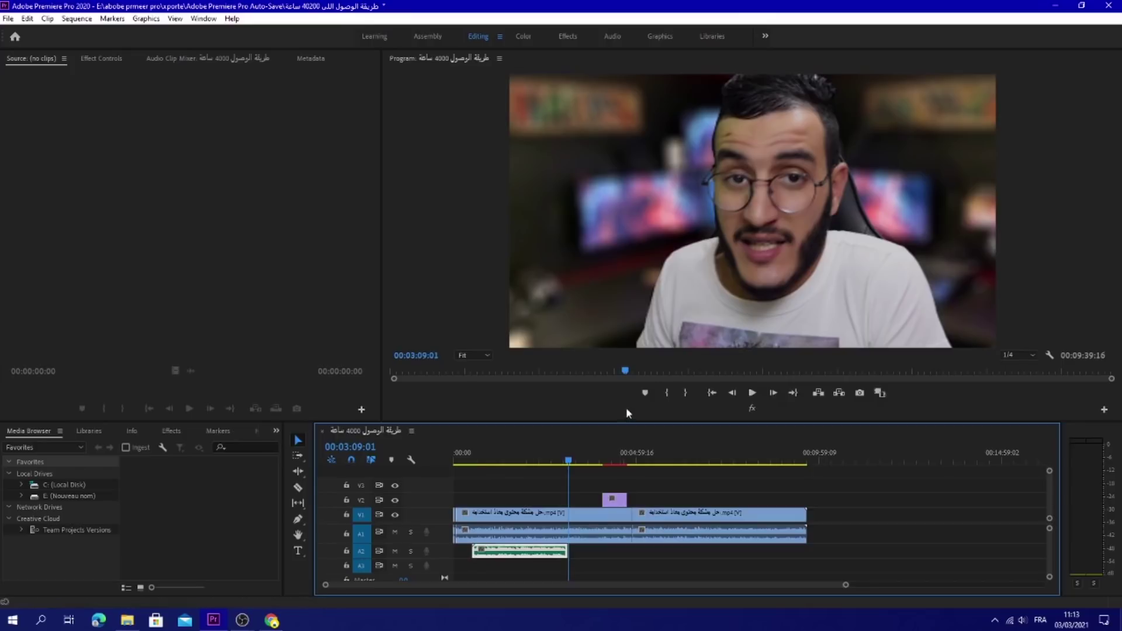
click(468, 460)
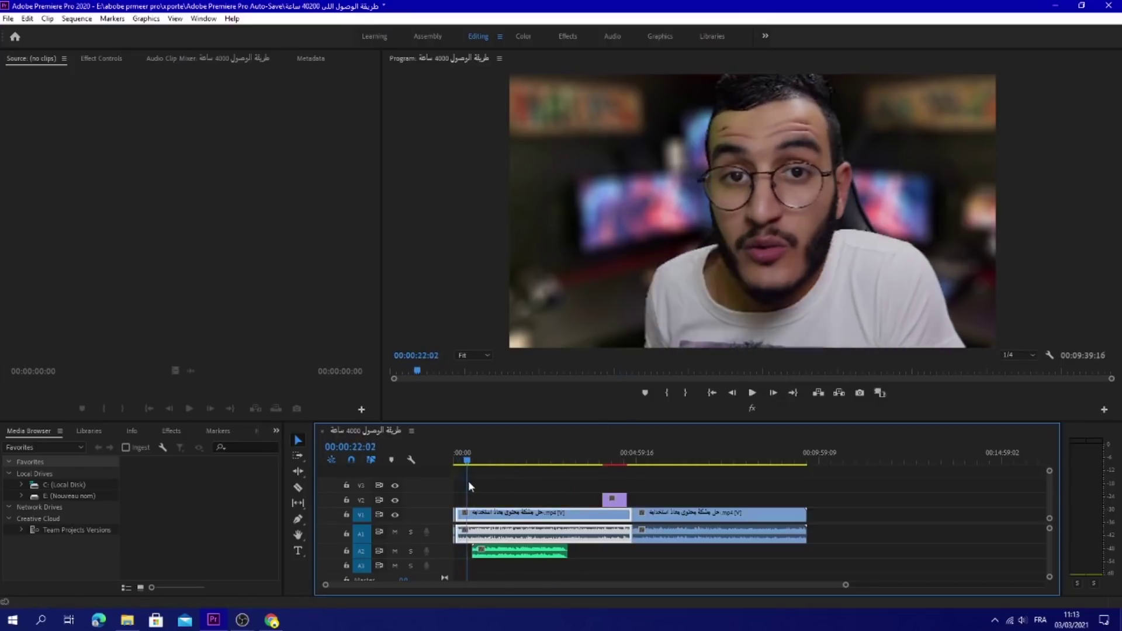
click(528, 542)
drag(535, 558, 488, 552)
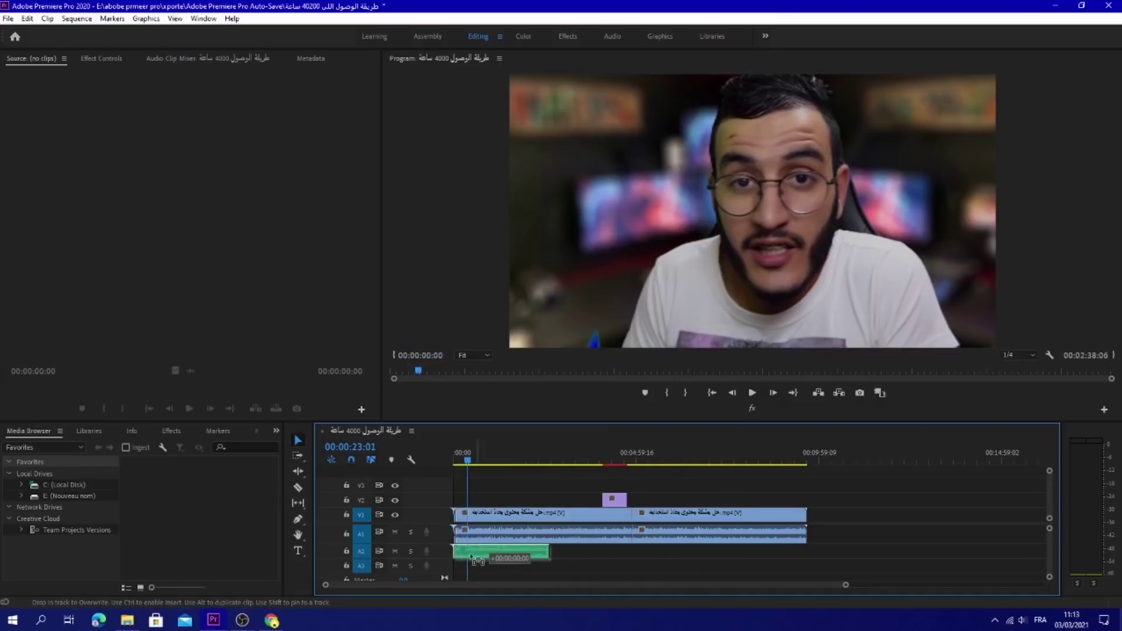
drag(468, 460, 444, 458)
Play the sequence and stop at the 33-second mark
key(space)
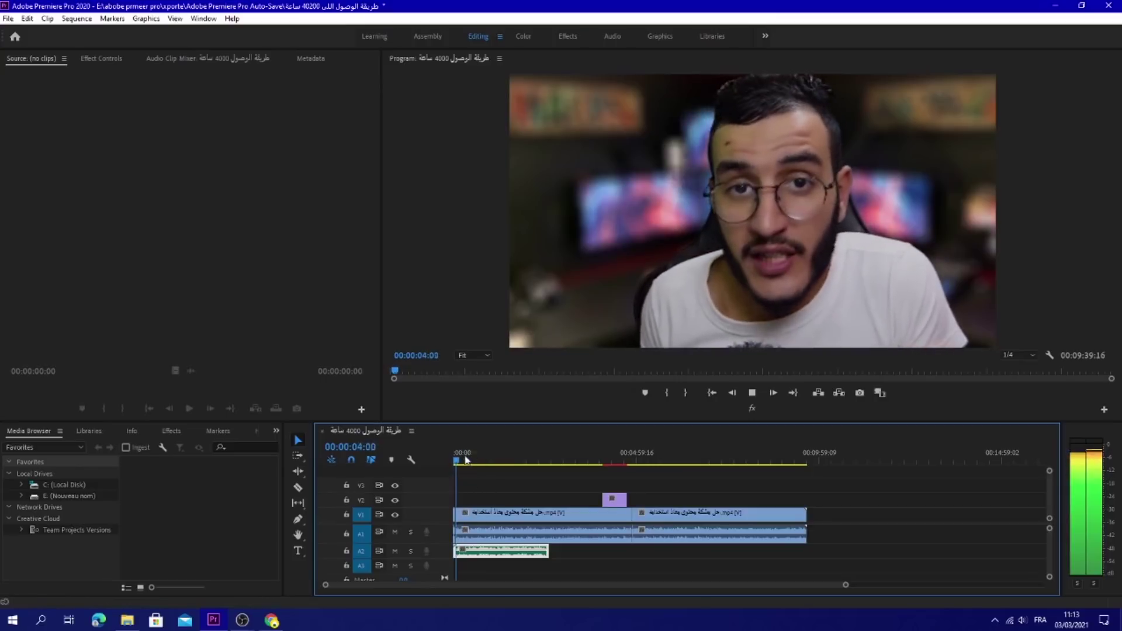
click(458, 462)
drag(459, 463, 474, 463)
key(space)
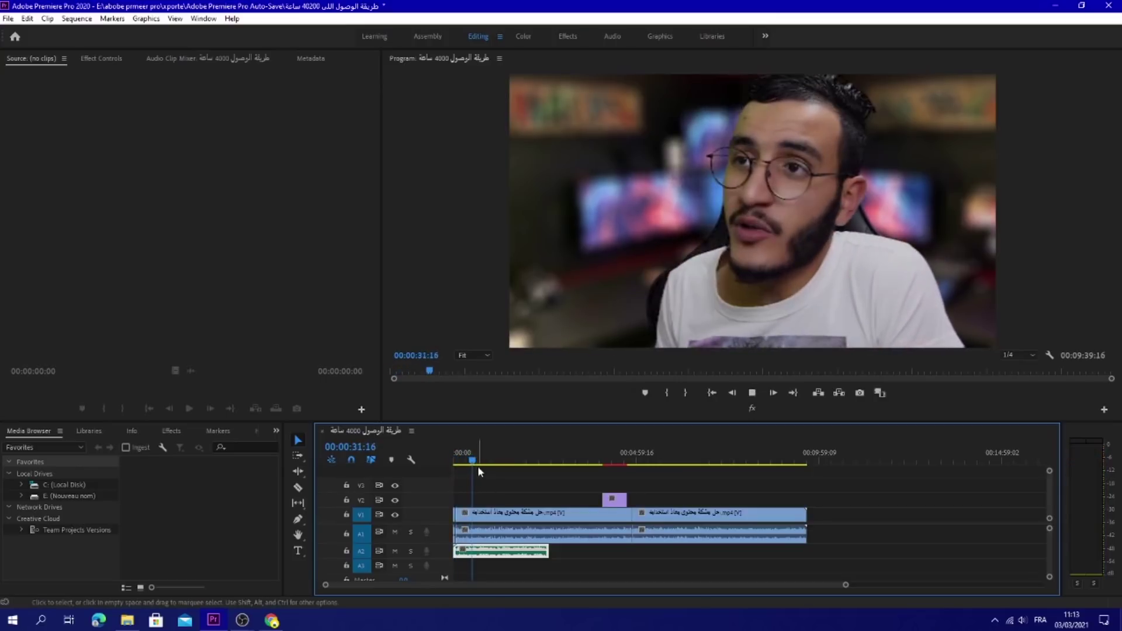
key(space)
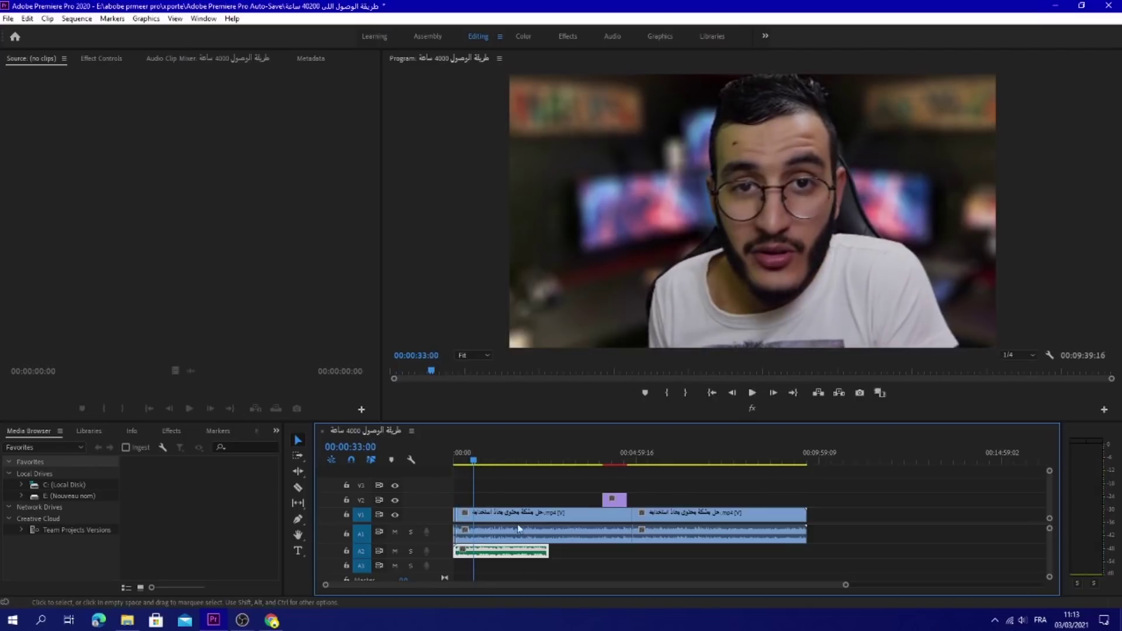
Razor the music at 00:00:33 and delete the piece after the cut
click(298, 489)
click(475, 551)
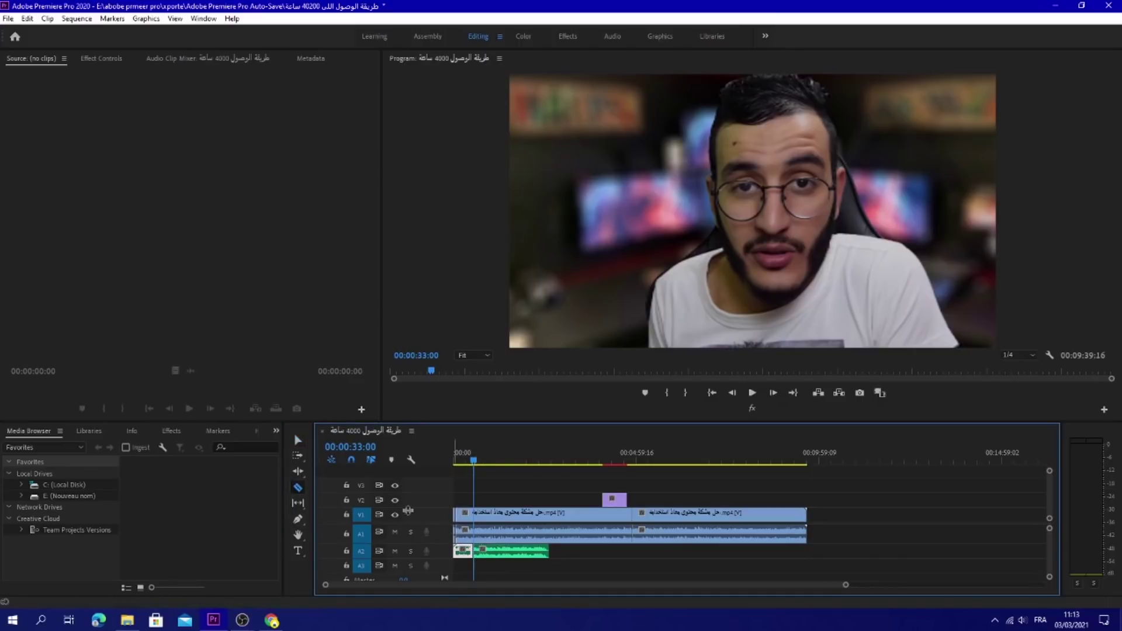
click(298, 440)
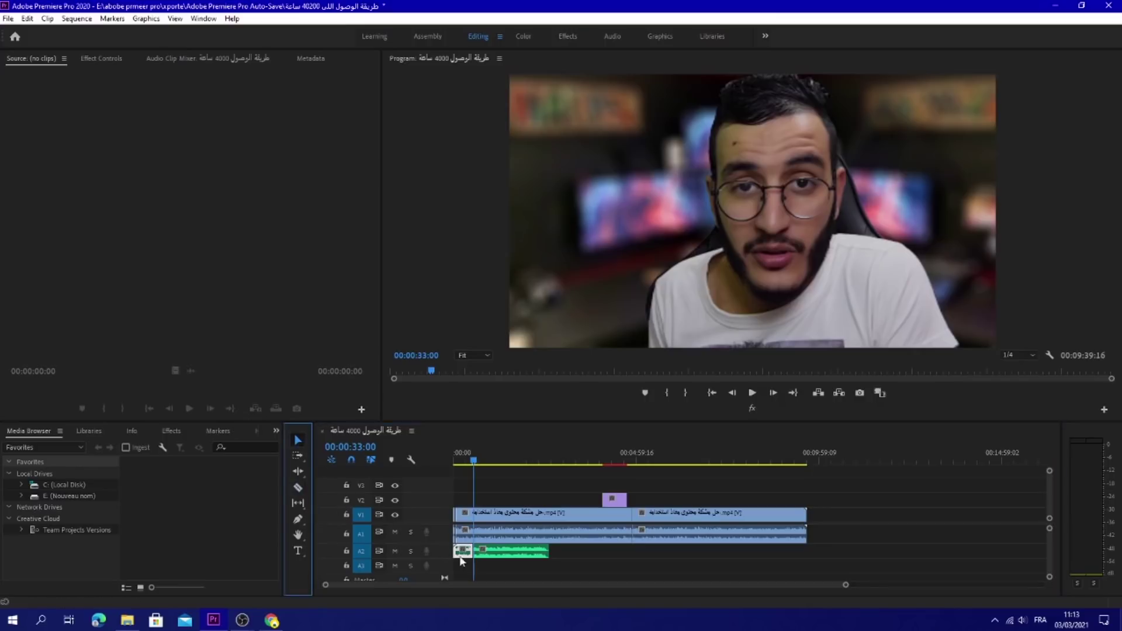
click(487, 554)
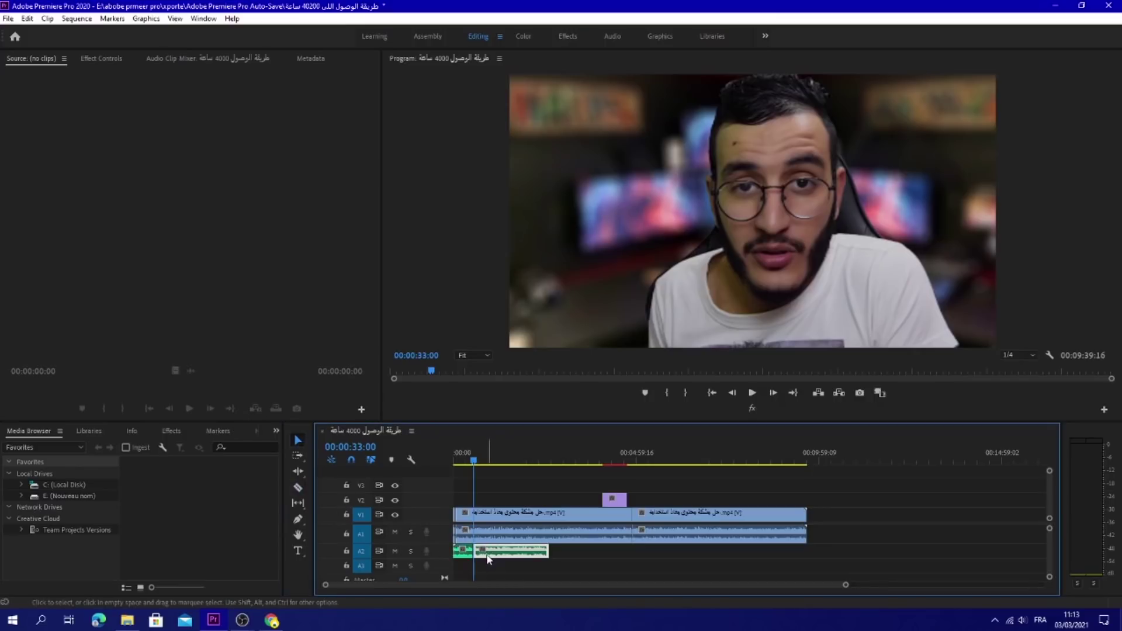
key(Delete)
click(459, 460)
click(461, 463)
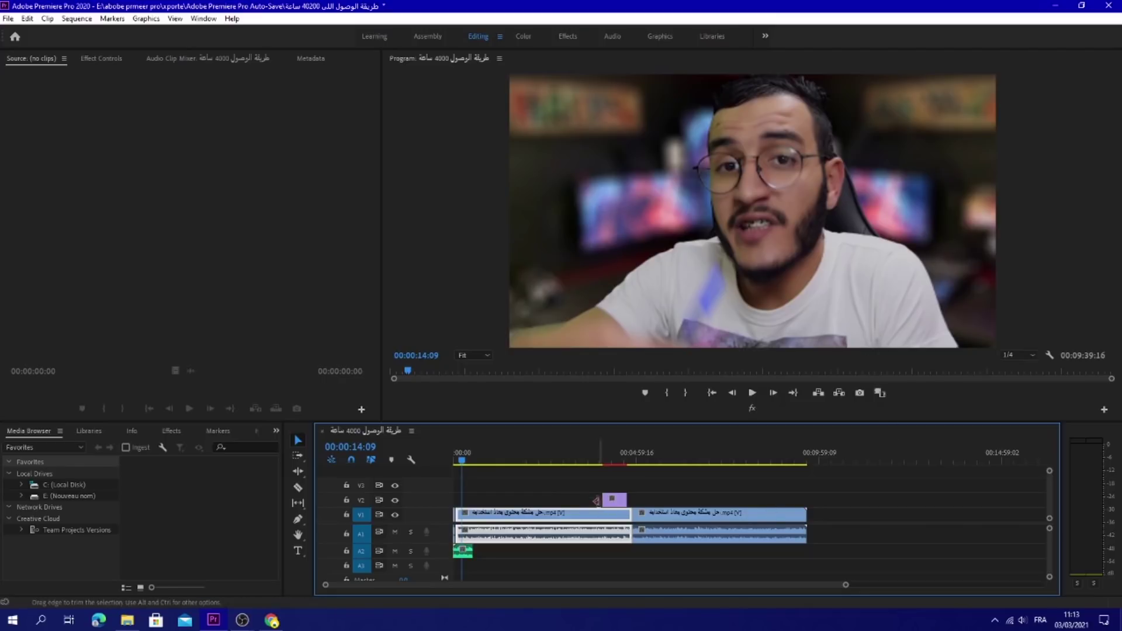
Move DJI_0057 to the start, lift both presenter clips onto V3, and lengthen the drone clip
drag(616, 501, 466, 503)
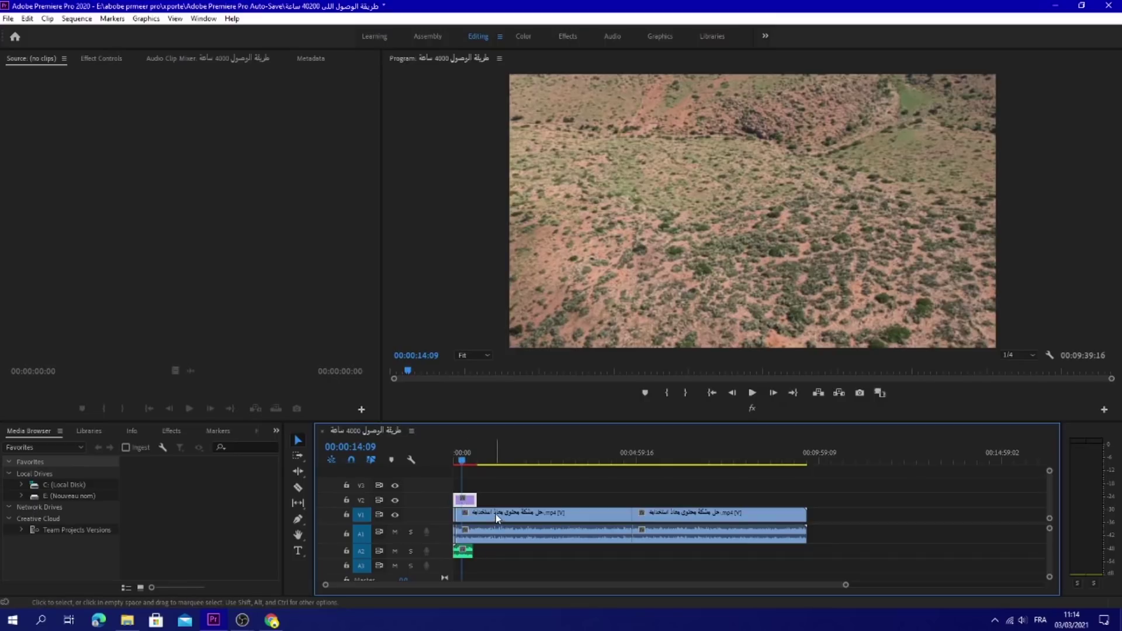
drag(496, 512, 495, 496)
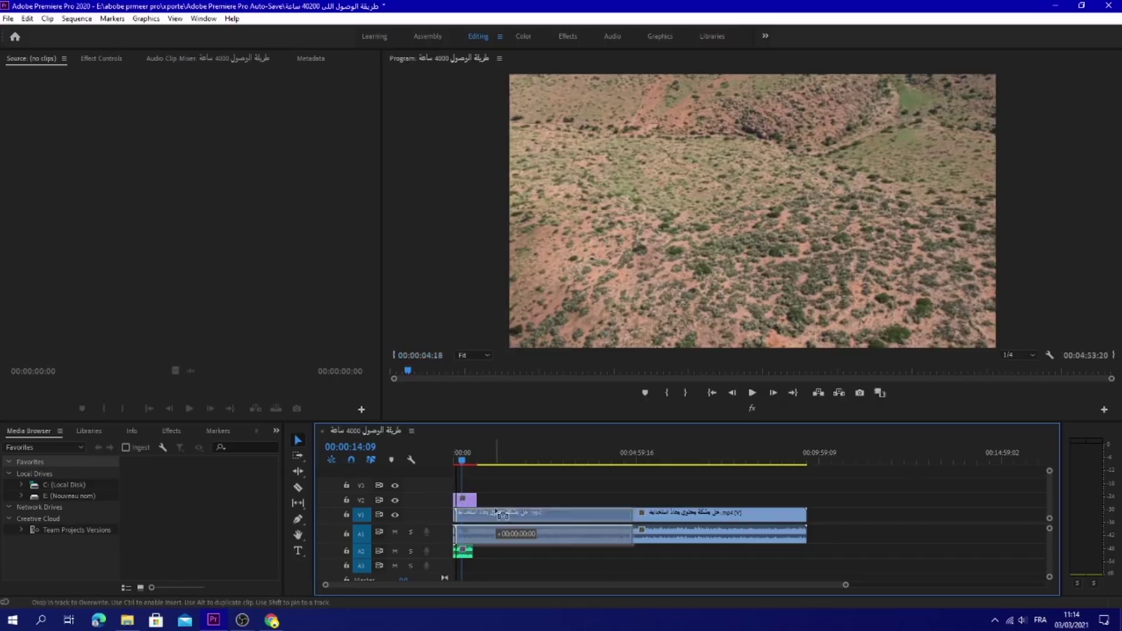
drag(493, 495, 489, 495)
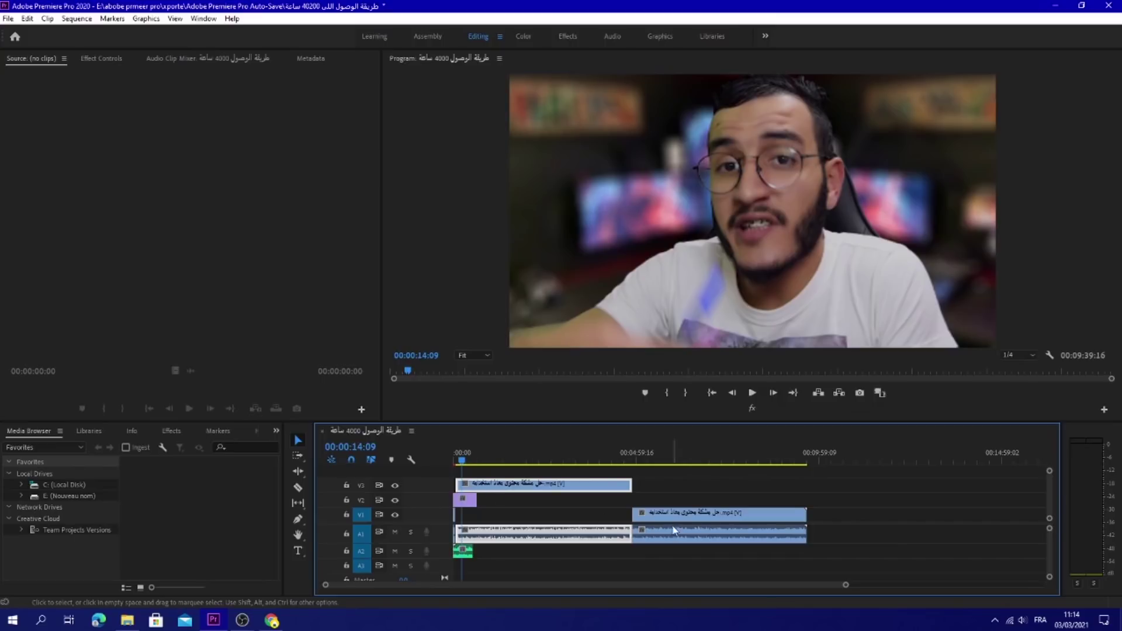
drag(670, 518, 670, 486)
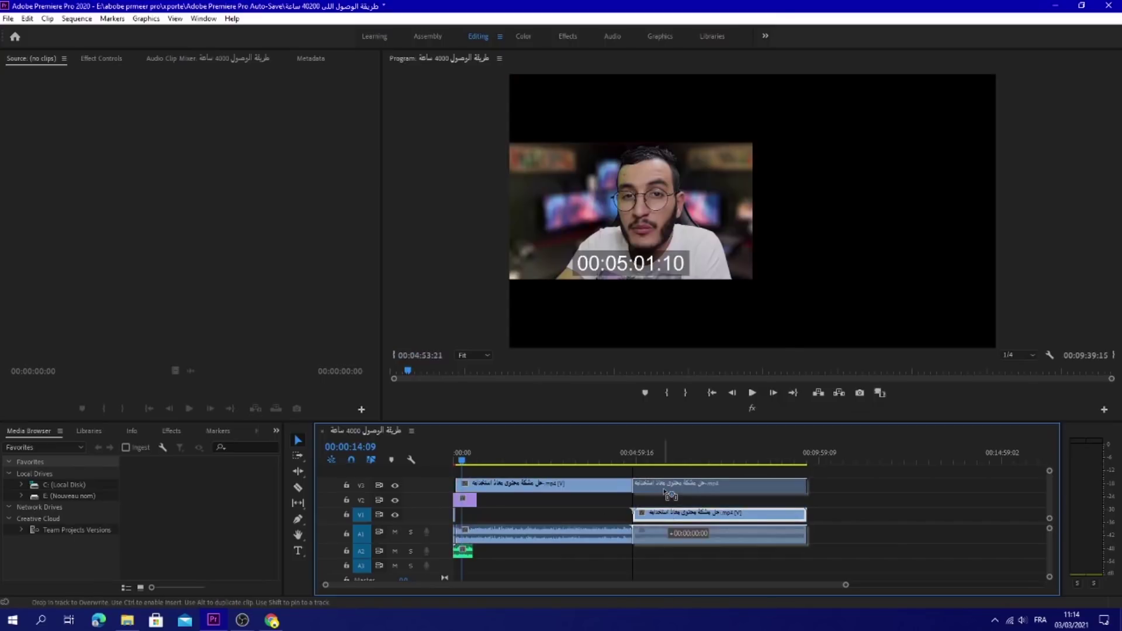
drag(477, 501, 857, 508)
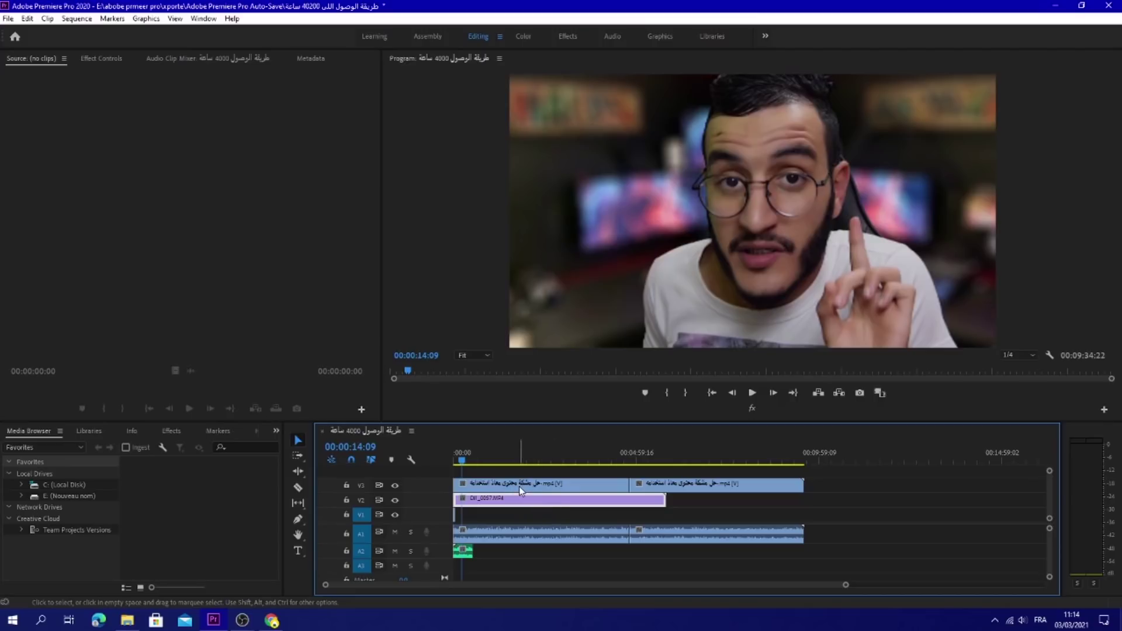
click(520, 485)
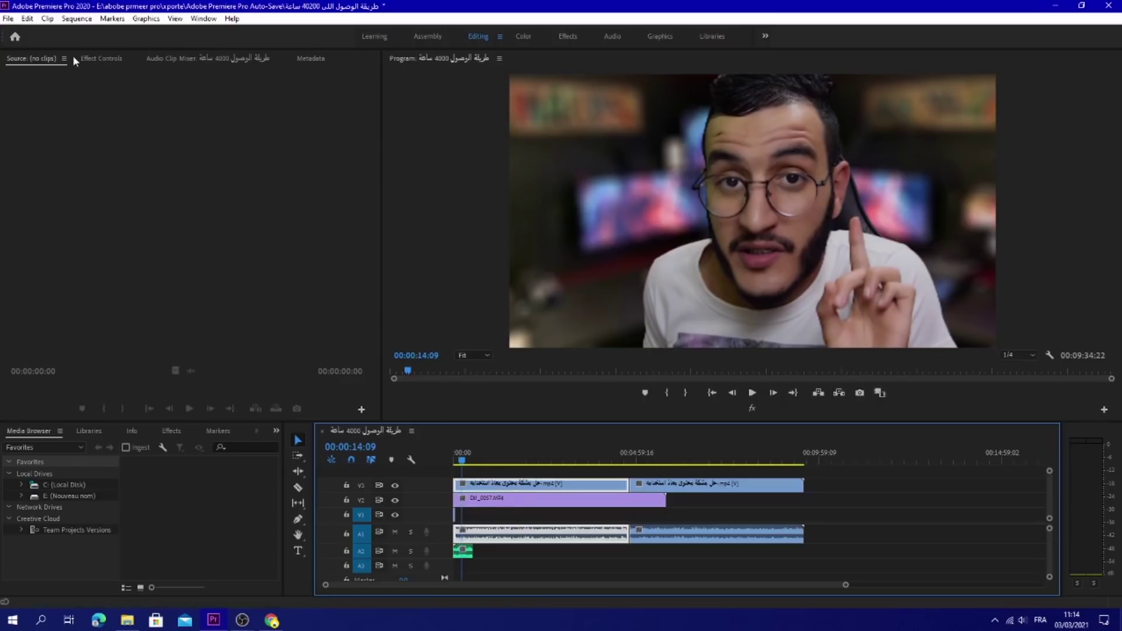
In Effect Controls, shrink the presenter with Motion Scale and shift it right and lower
click(103, 59)
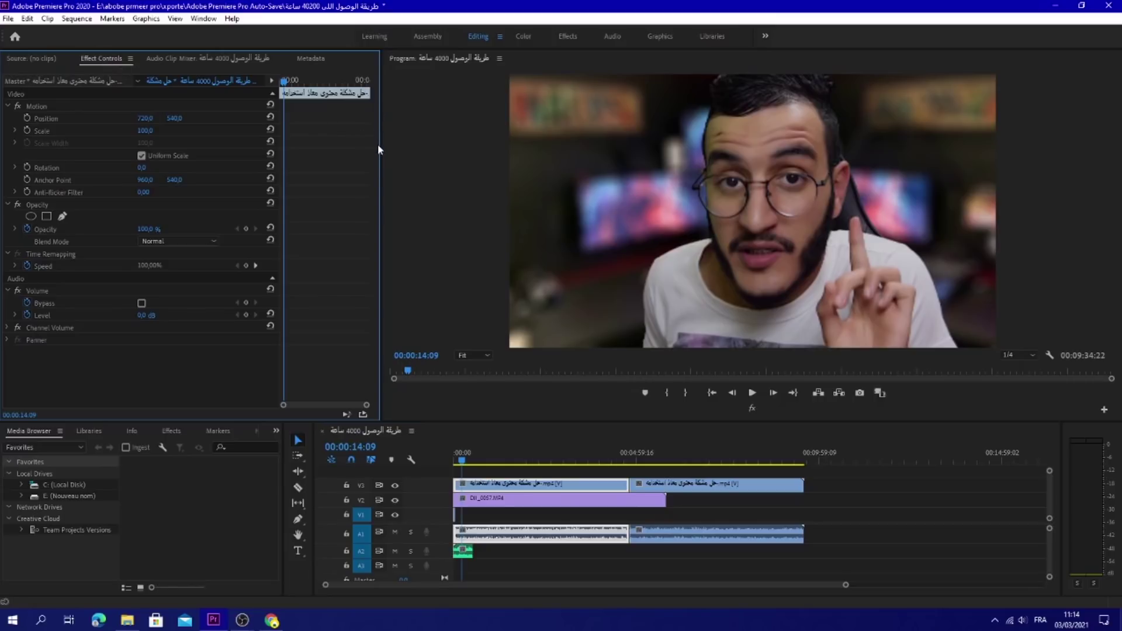
drag(380, 156, 291, 95)
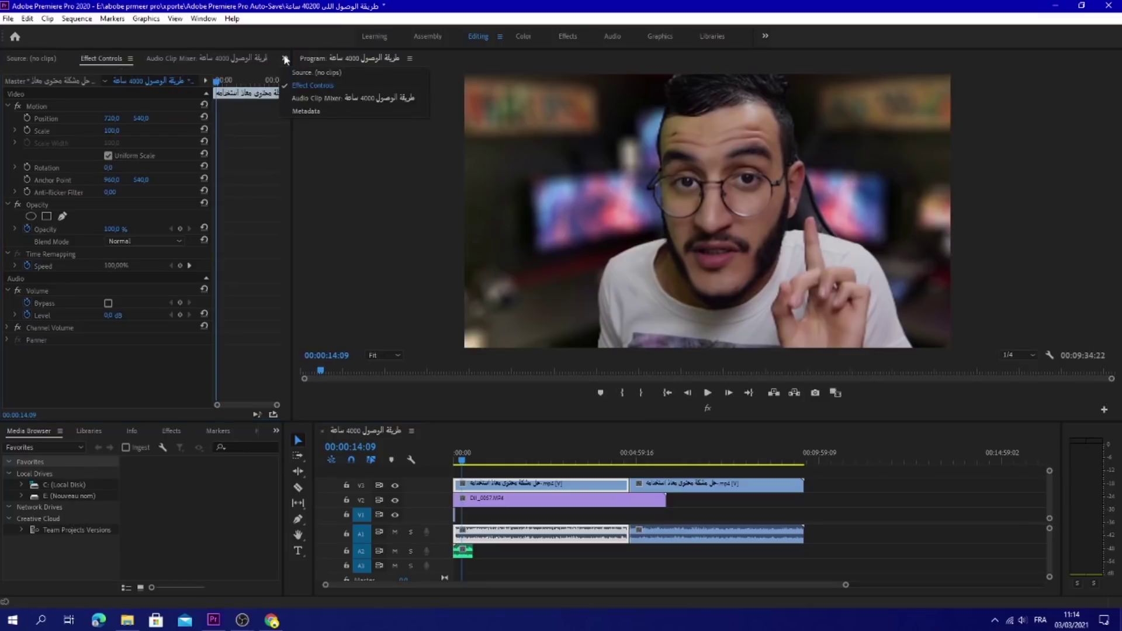
click(284, 59)
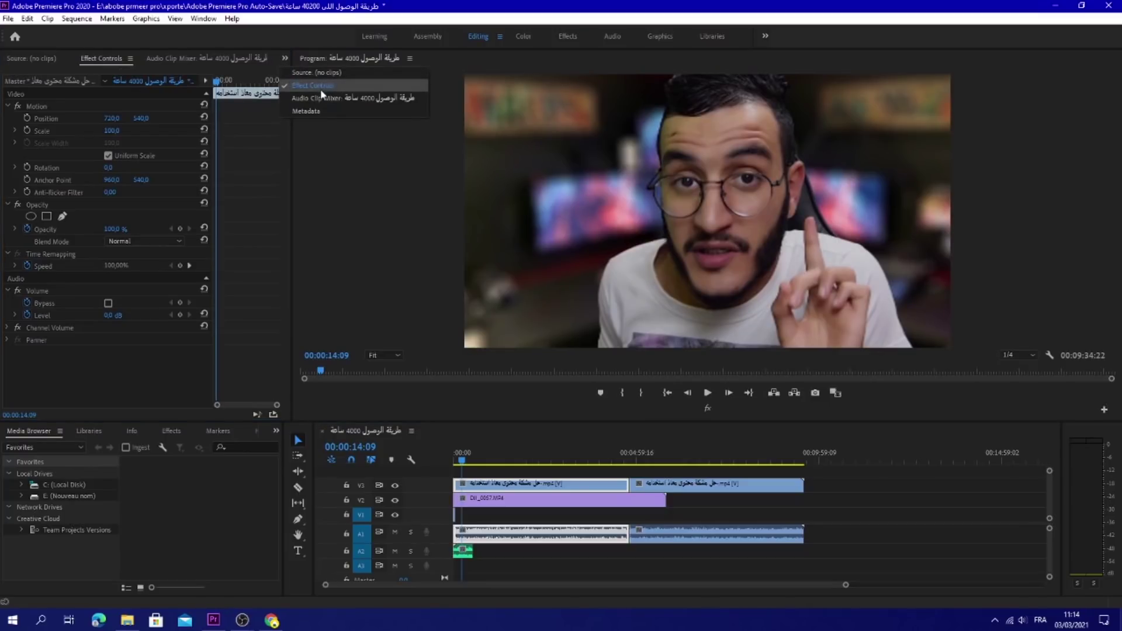
click(341, 87)
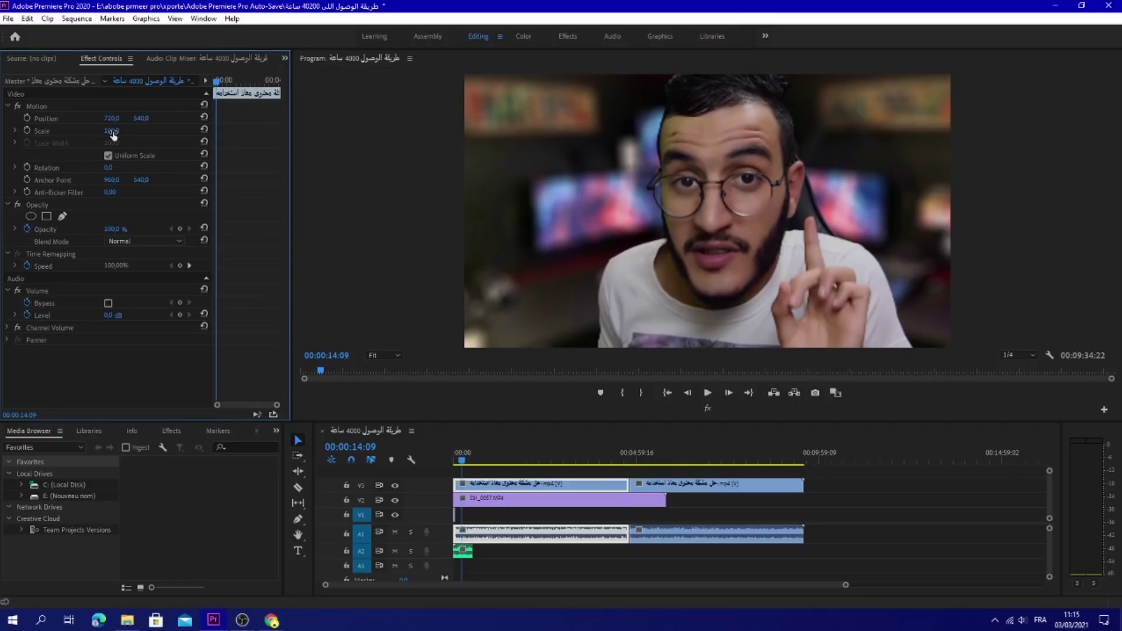
mouse_move(111, 130)
mouse_down()
mouse_move(88, 131)
mouse_move(105, 130)
mouse_up()
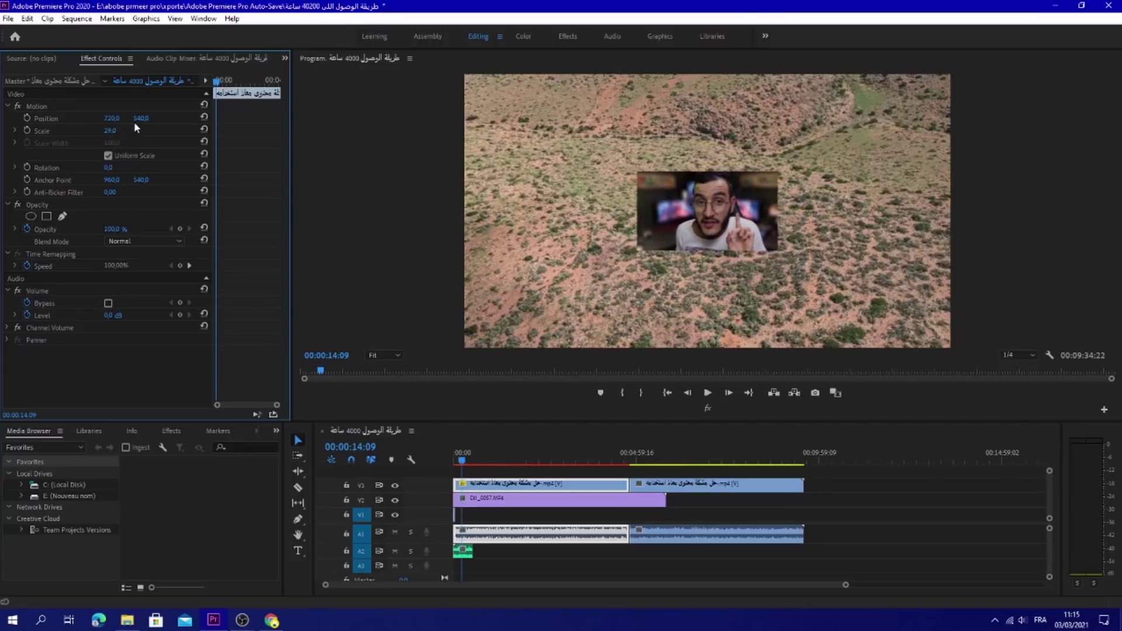
drag(111, 119, 193, 118)
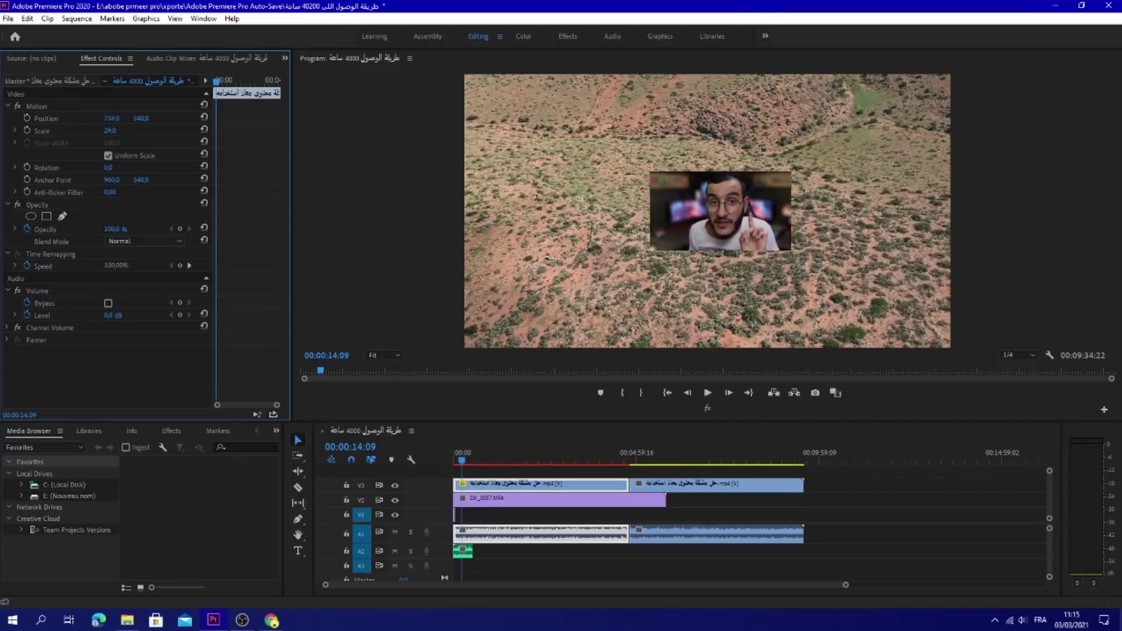
mouse_move(114, 118)
mouse_down()
mouse_move(118, 129)
mouse_move(257, 119)
mouse_up()
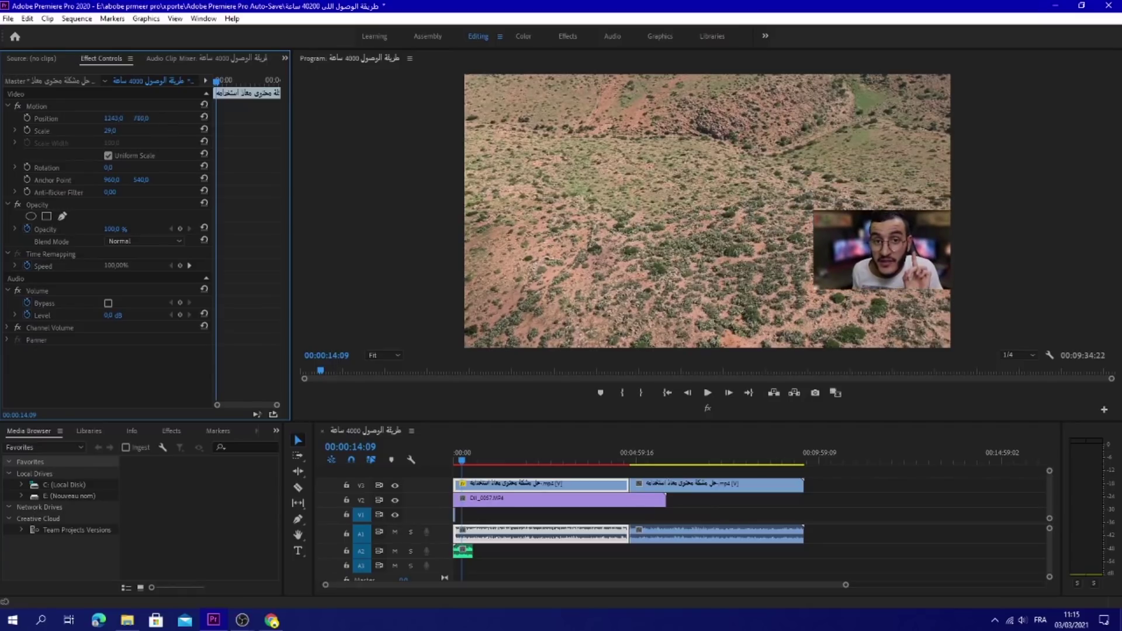
drag(141, 118, 118, 106)
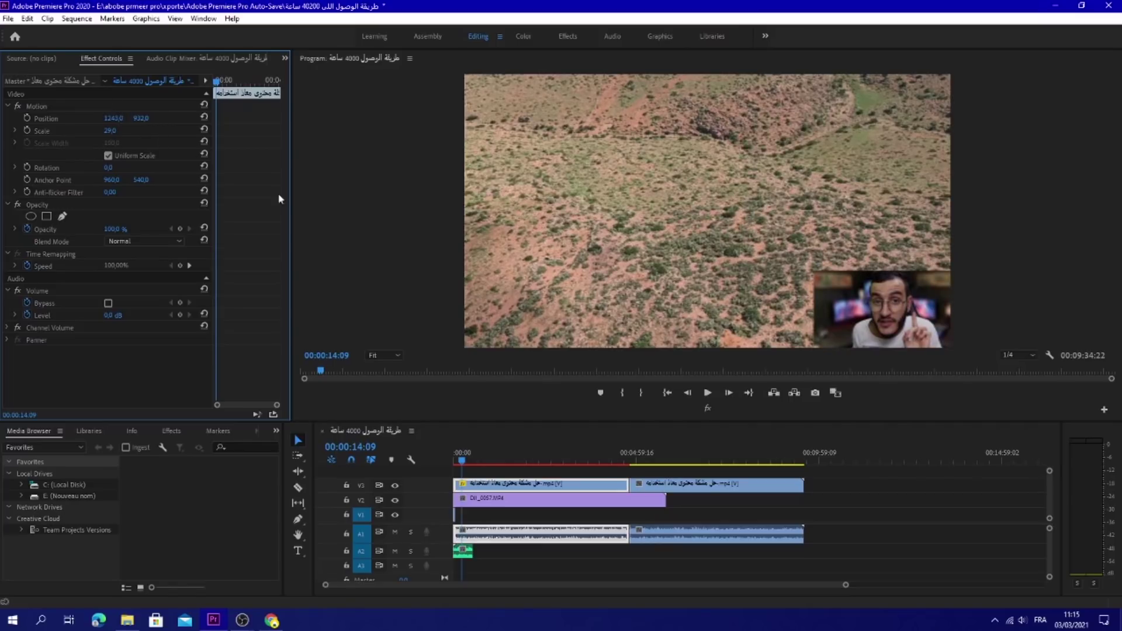
Drag and resize the inset in the Program Monitor, ending at scale 33.8 near centre
click(539, 483)
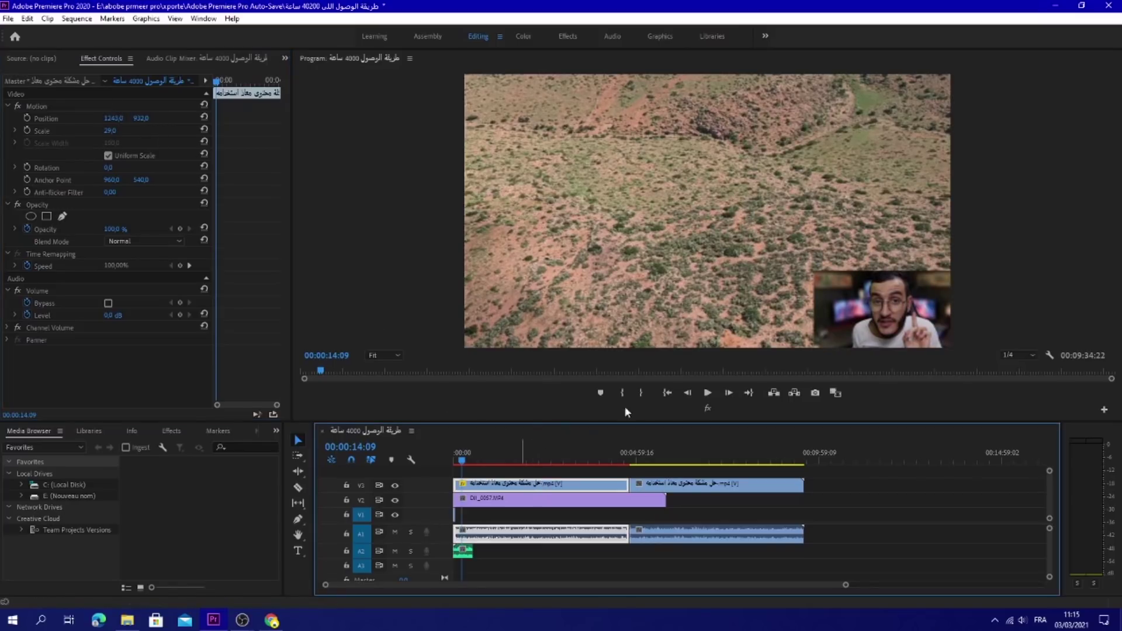
click(855, 308)
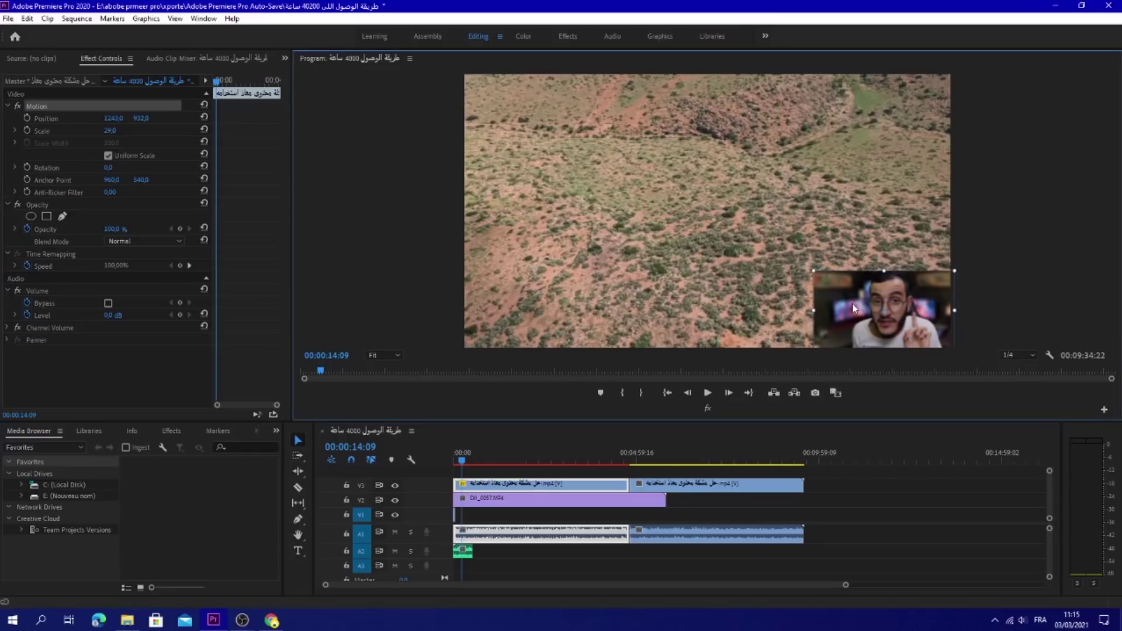
drag(813, 311, 808, 303)
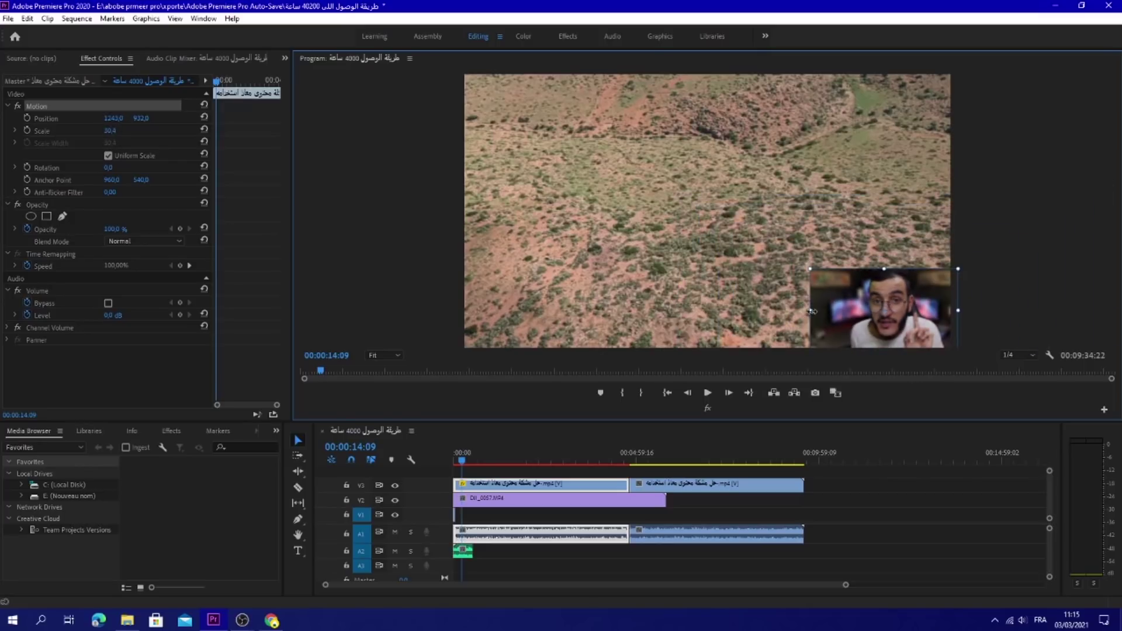
mouse_move(870, 302)
mouse_down()
mouse_move(899, 114)
mouse_move(857, 110)
mouse_up()
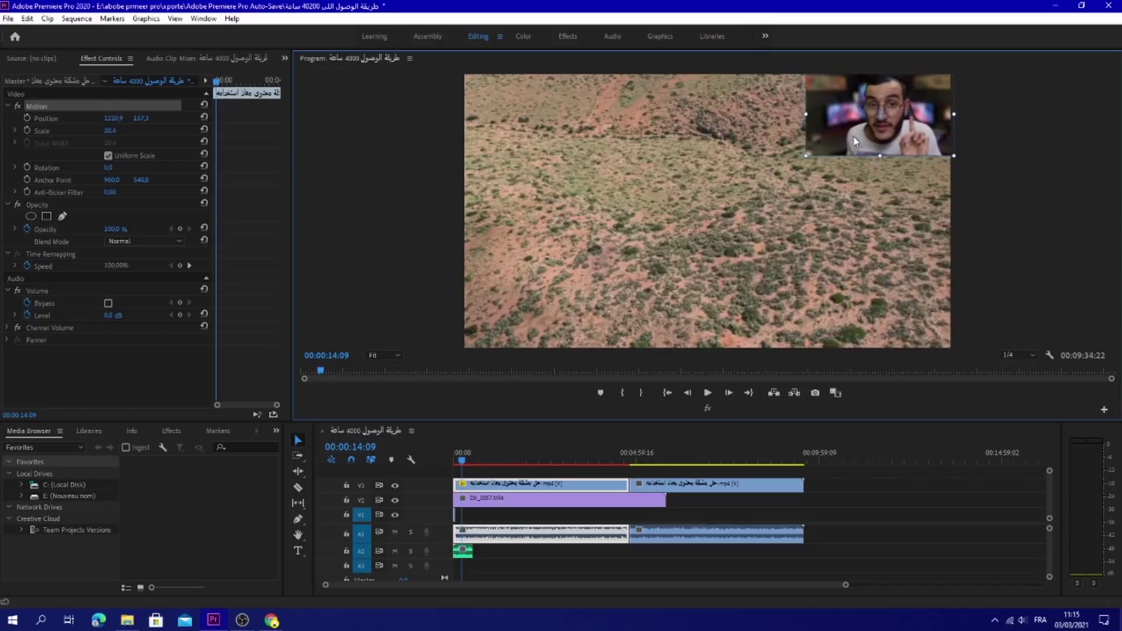
mouse_move(841, 143)
mouse_down()
mouse_move(655, 255)
mouse_move(655, 325)
mouse_up()
drag(702, 280, 763, 272)
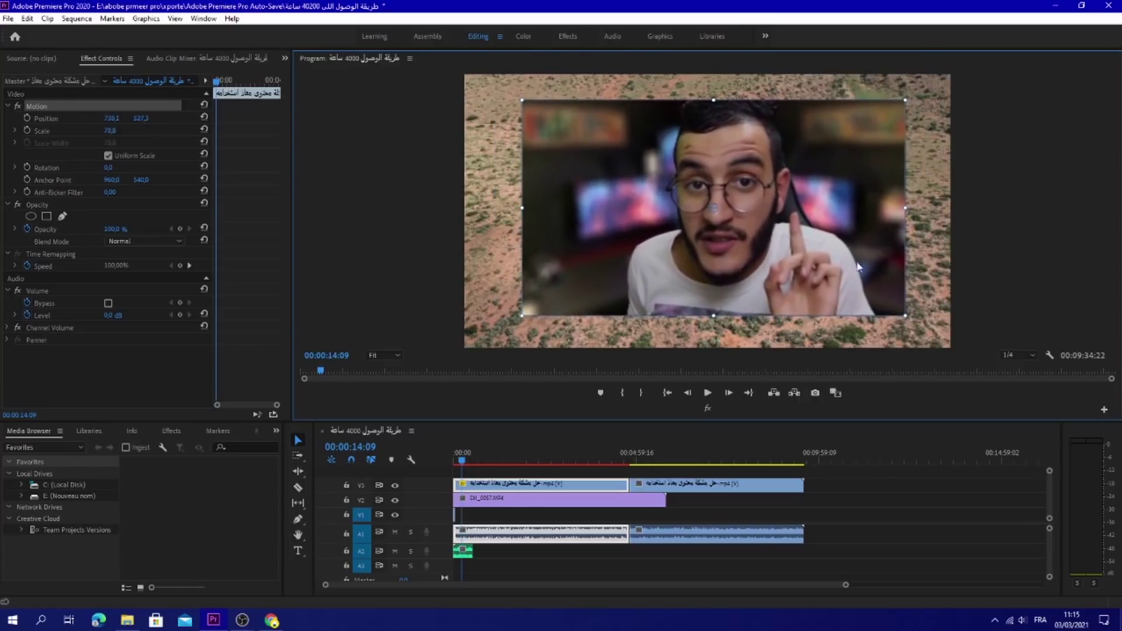
mouse_move(908, 207)
mouse_down()
mouse_move(796, 208)
mouse_move(900, 124)
mouse_up()
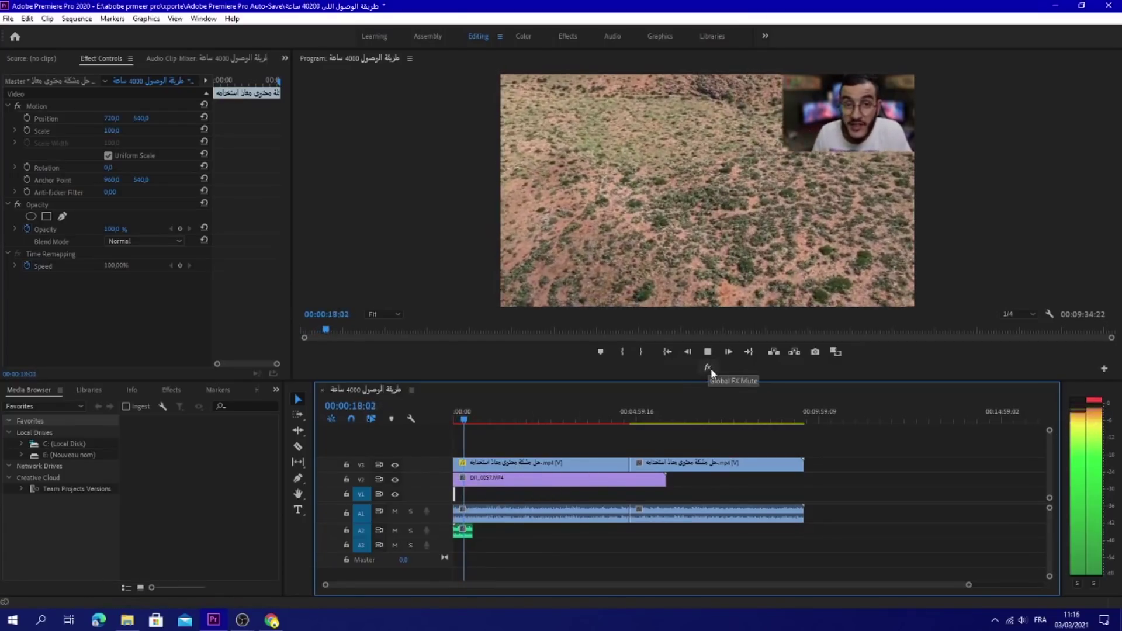
Stop the preview with the inset sitting in the top-right corner
key(space)
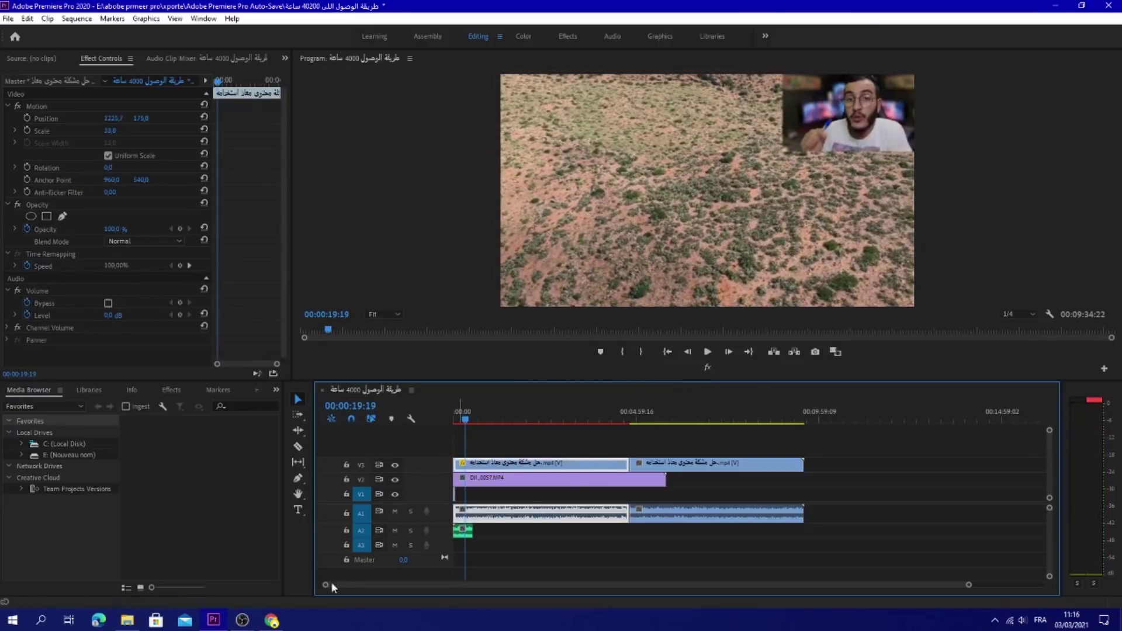
click(298, 512)
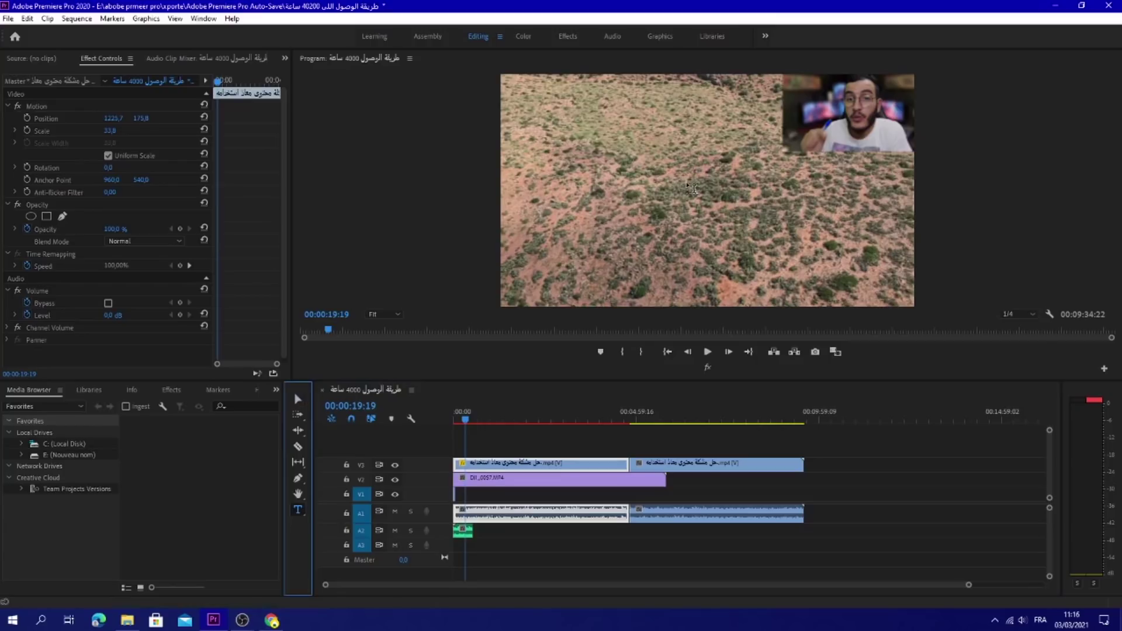
Create a Graphic clip on V4 and move it to start around 00:00:24
click(695, 191)
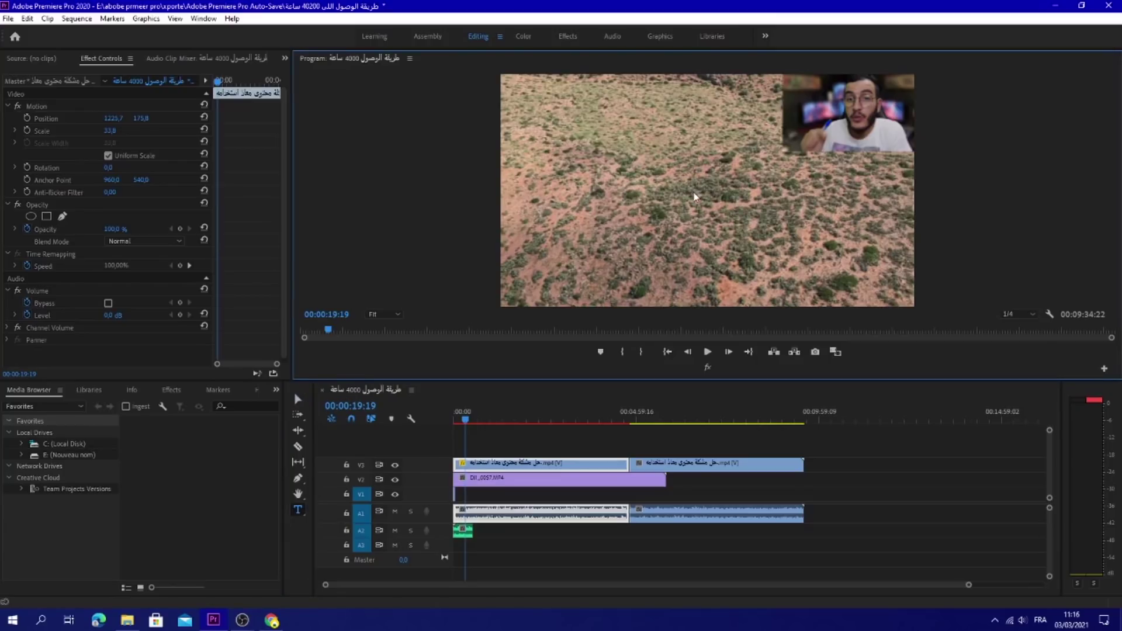
click(697, 198)
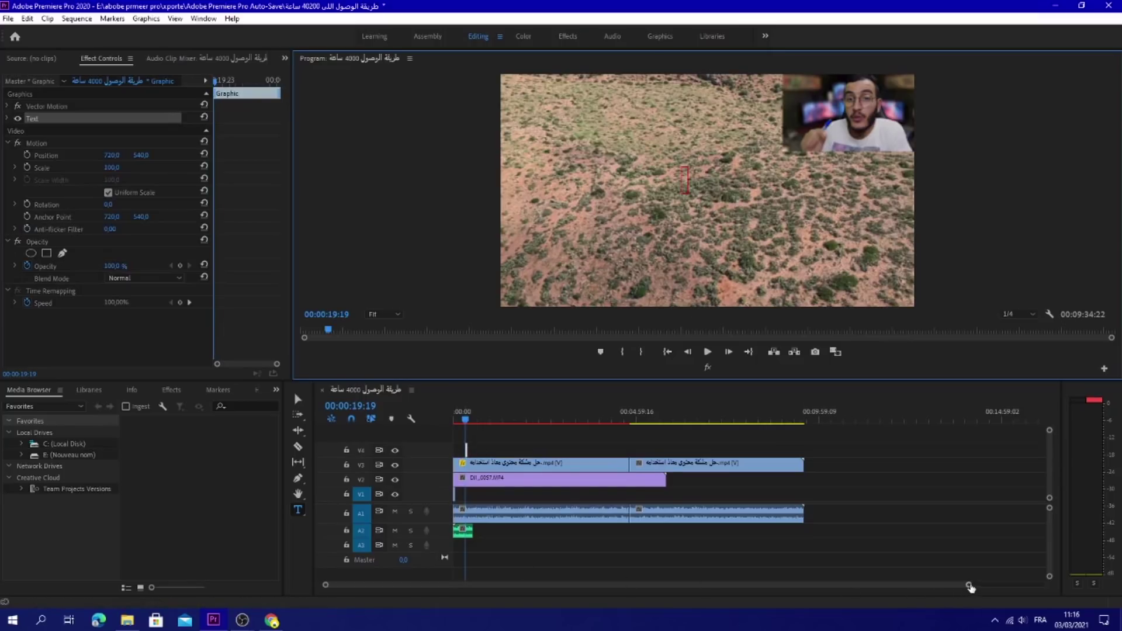
drag(969, 585, 459, 585)
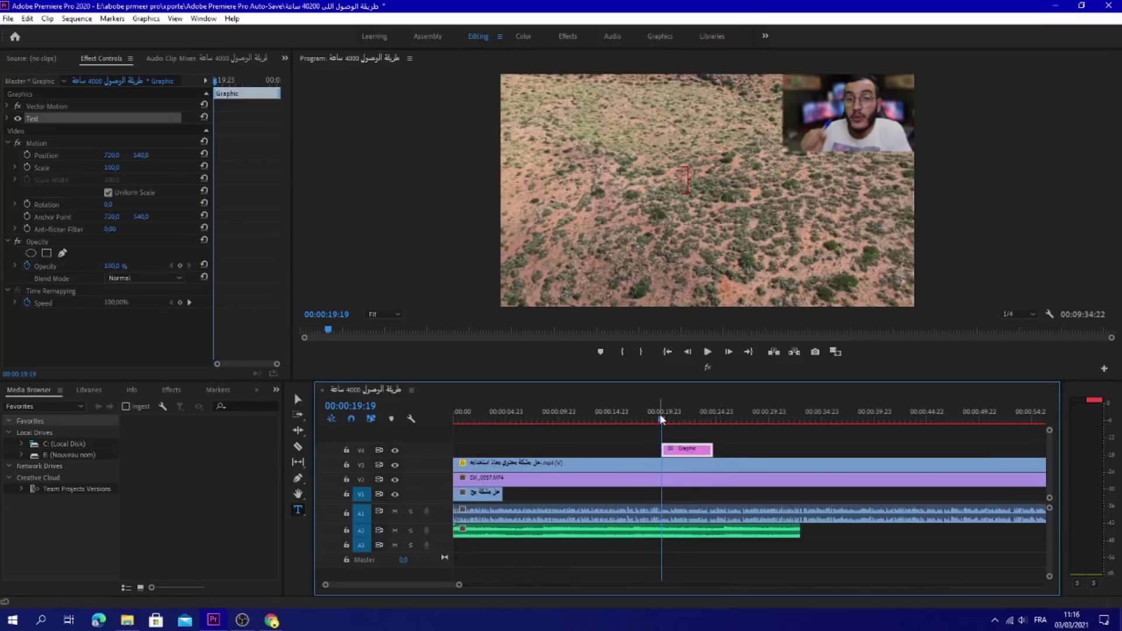
click(670, 463)
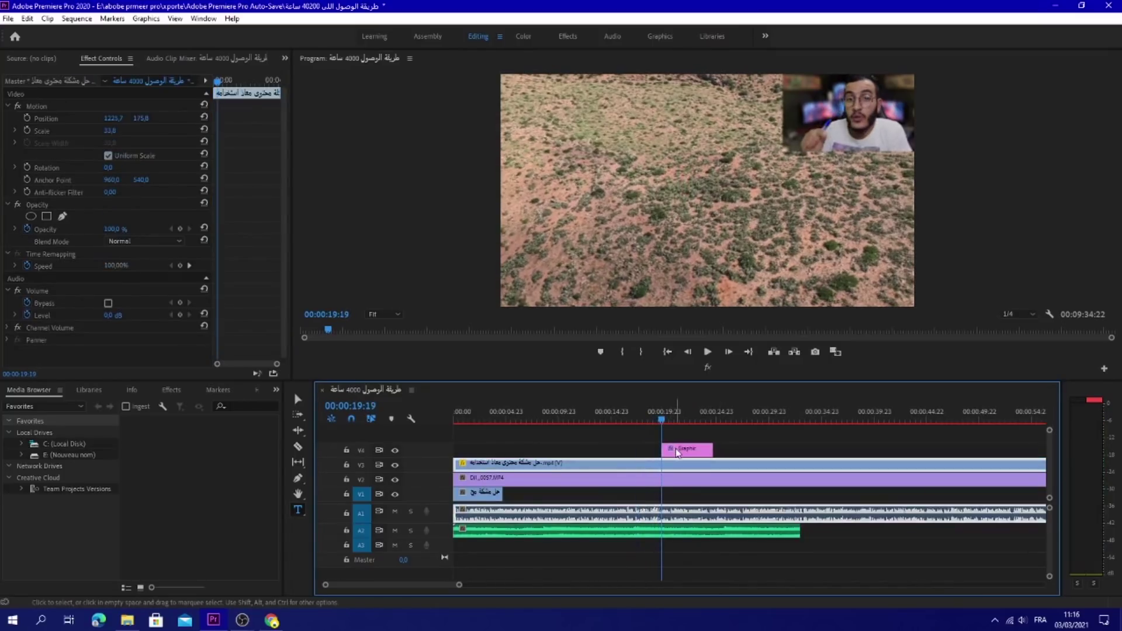
click(679, 454)
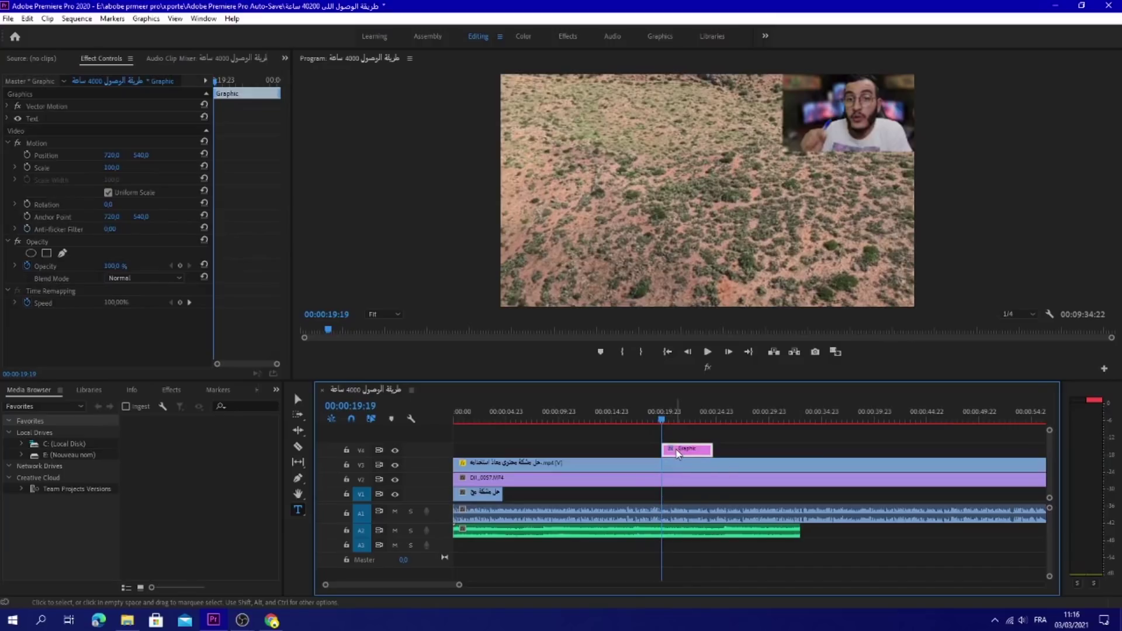
drag(679, 454, 593, 454)
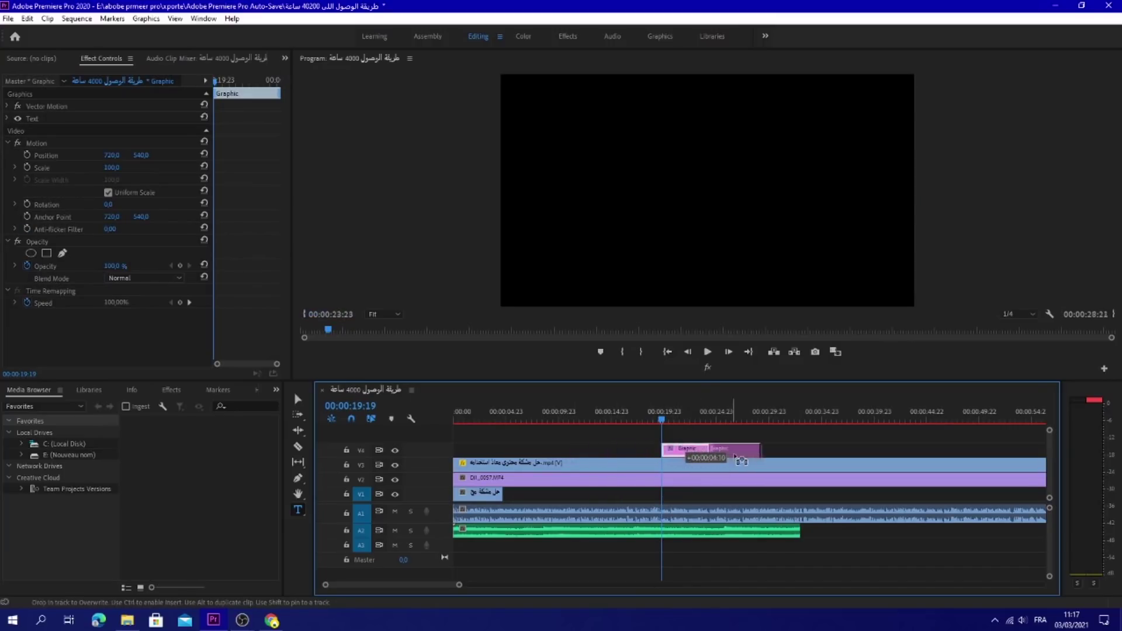
drag(593, 455, 722, 469)
drag(662, 419, 713, 422)
click(725, 450)
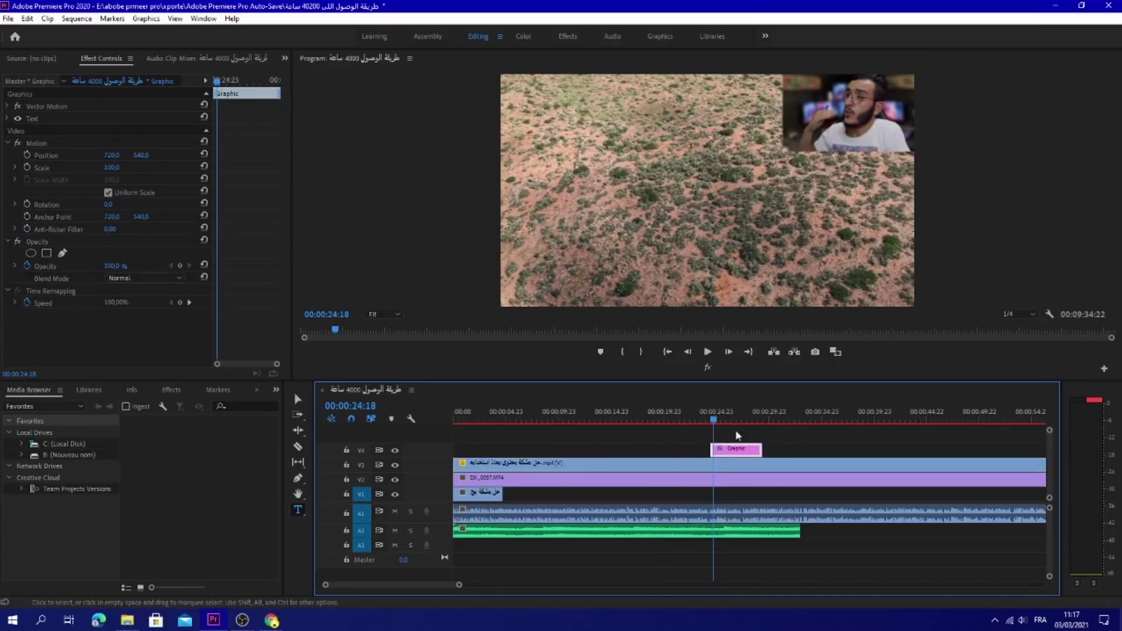
Type the title 'mohamed' in the frame and apply it to the clip
click(710, 178)
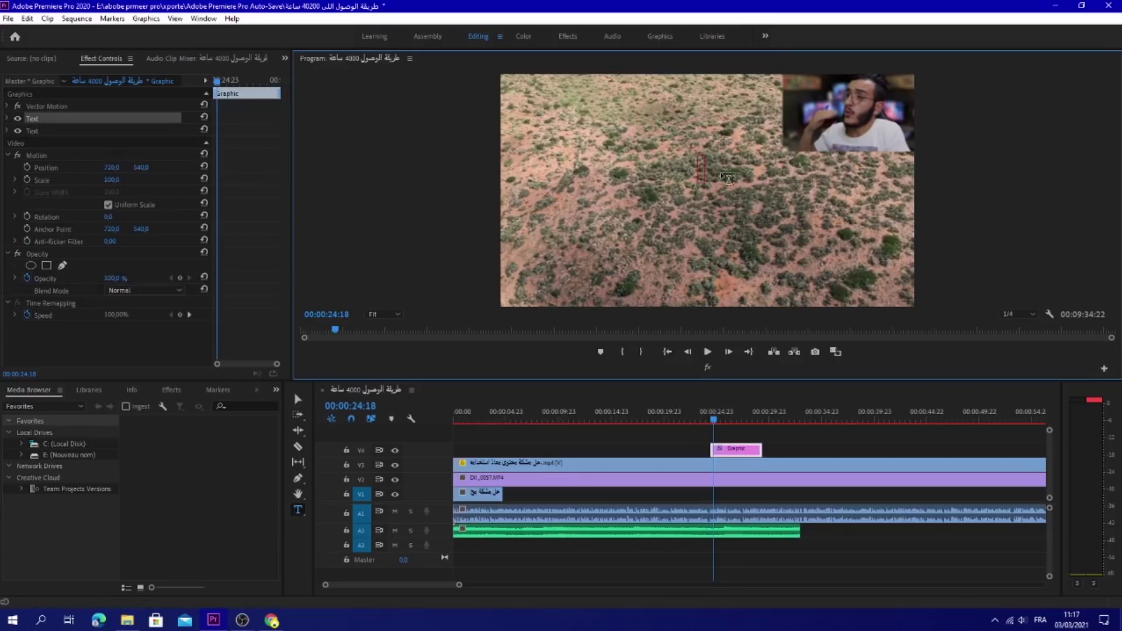
text(mohamed)
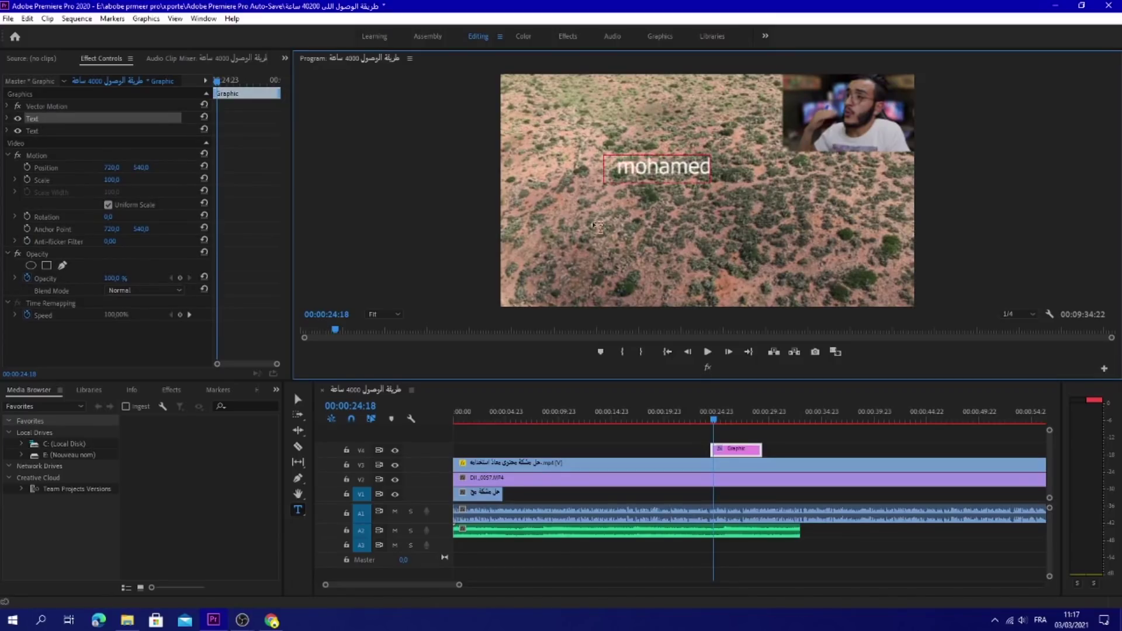
click(731, 454)
click(731, 455)
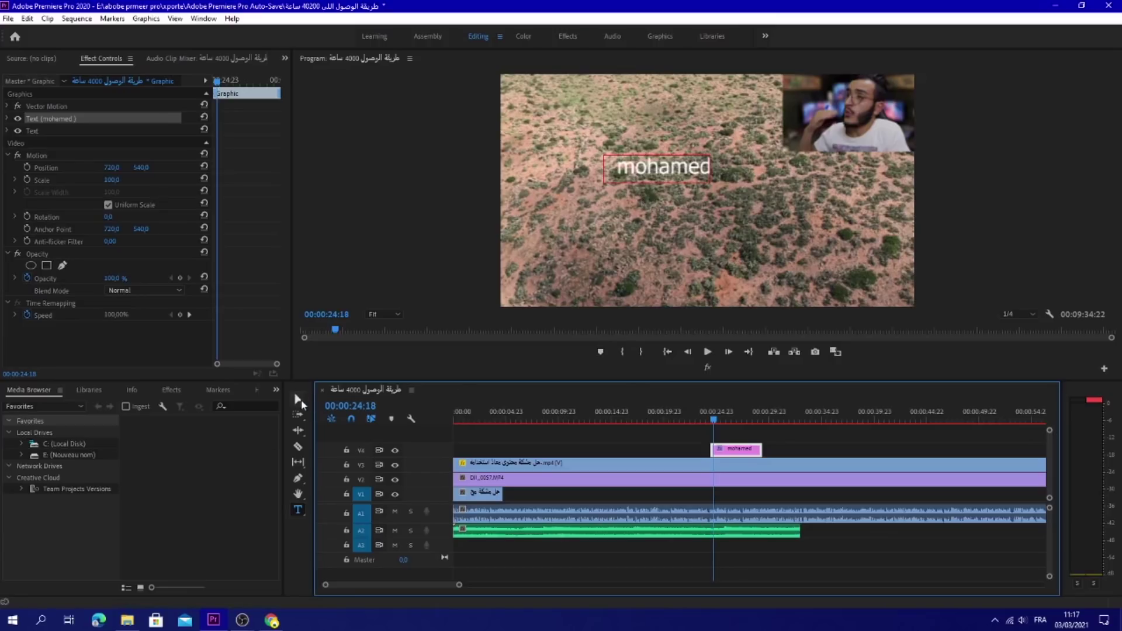
click(299, 400)
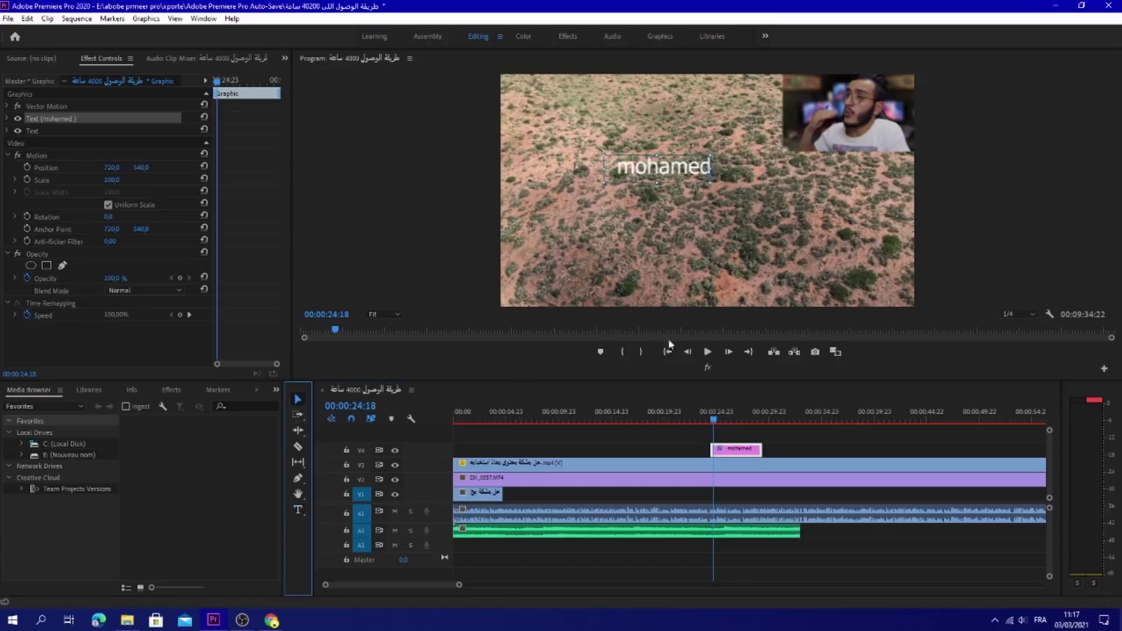
Enlarge the mohamed title, move it to the lower middle, and shift its clip to about 00:00:25
drag(712, 169, 745, 170)
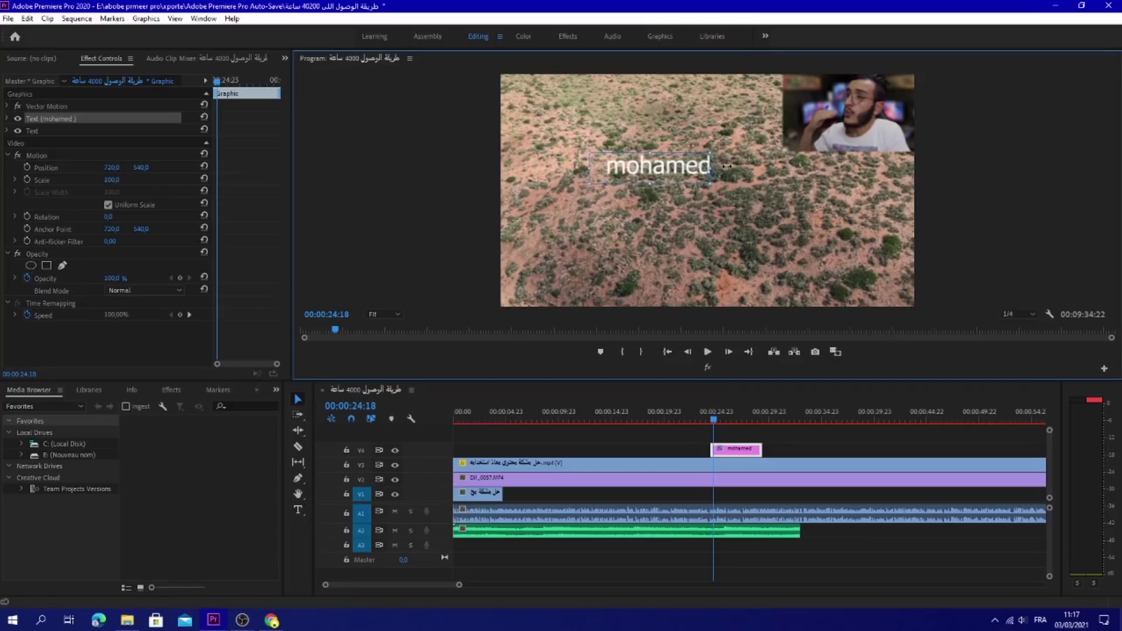
drag(643, 164, 715, 256)
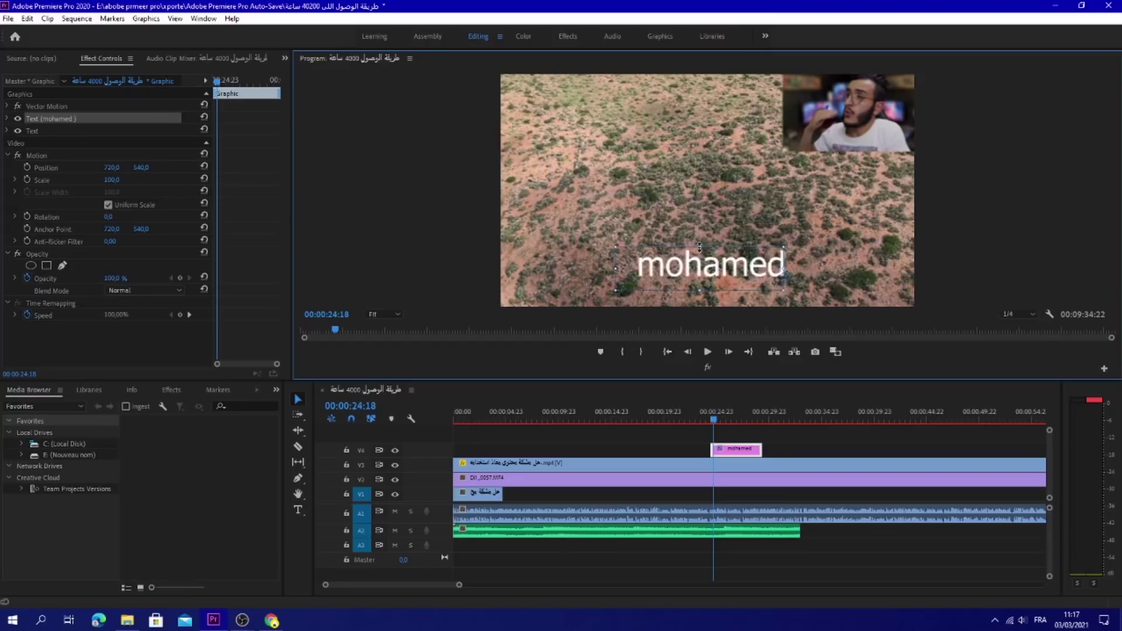
drag(700, 247, 700, 233)
drag(684, 274, 793, 273)
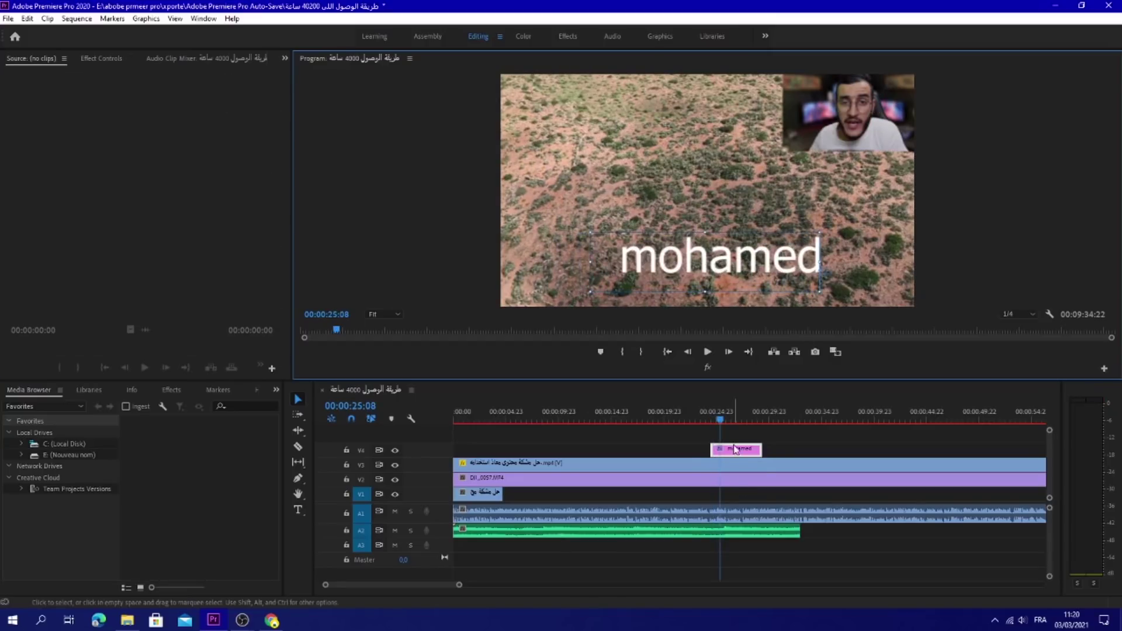
drag(739, 448, 747, 451)
click(718, 419)
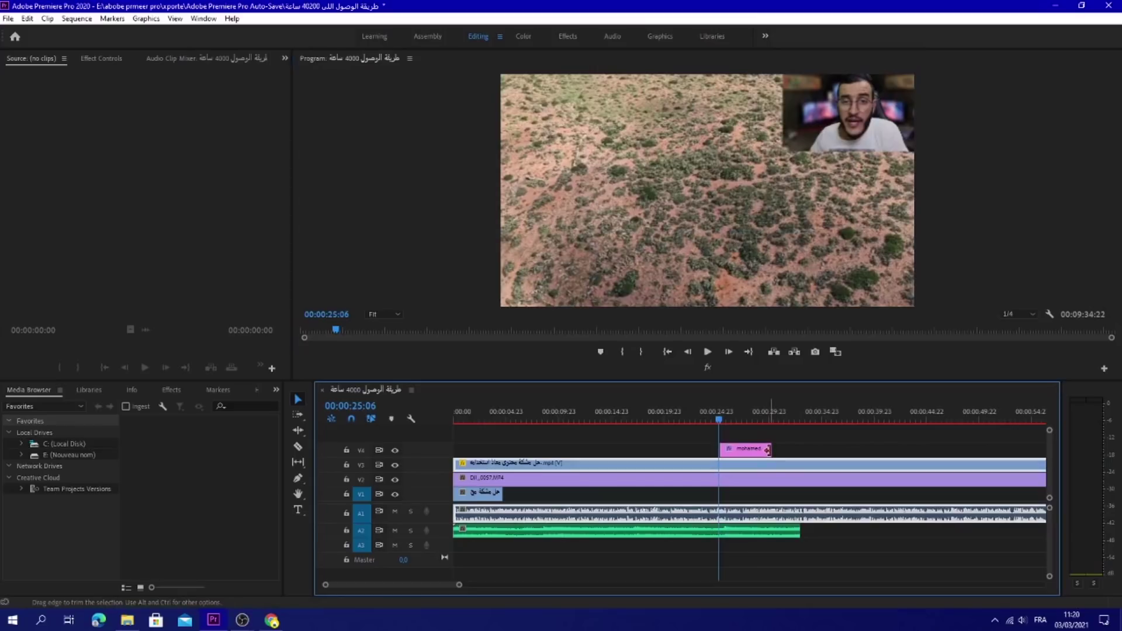
Trim the mohamed clip's end back to the playhead so it lasts about 4 seconds, then replay
drag(767, 449, 747, 451)
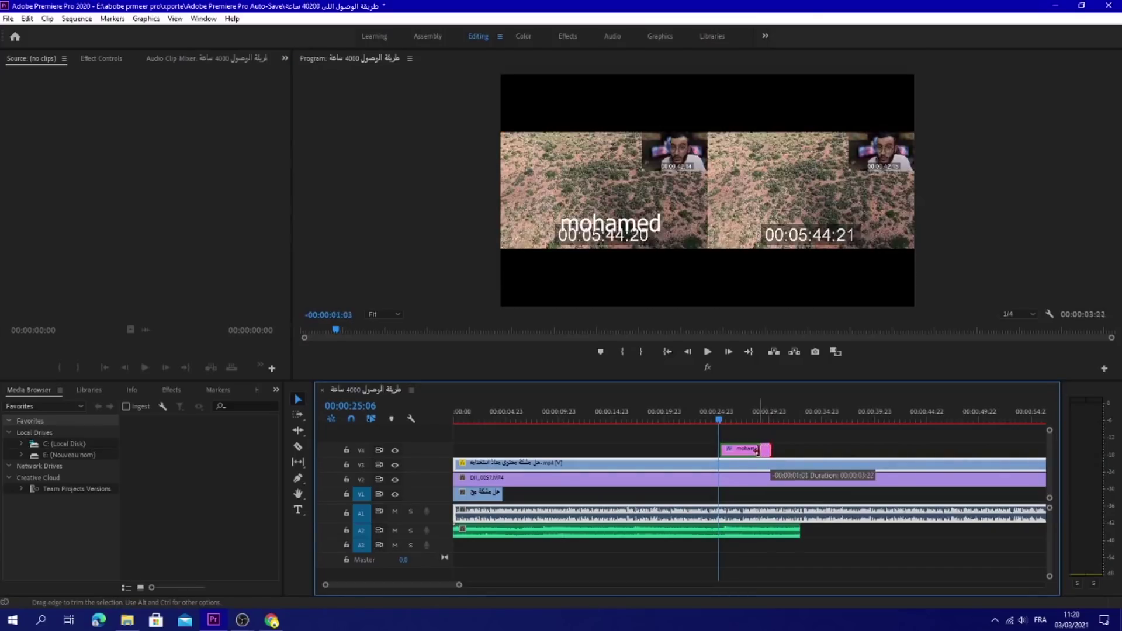
drag(728, 450, 734, 450)
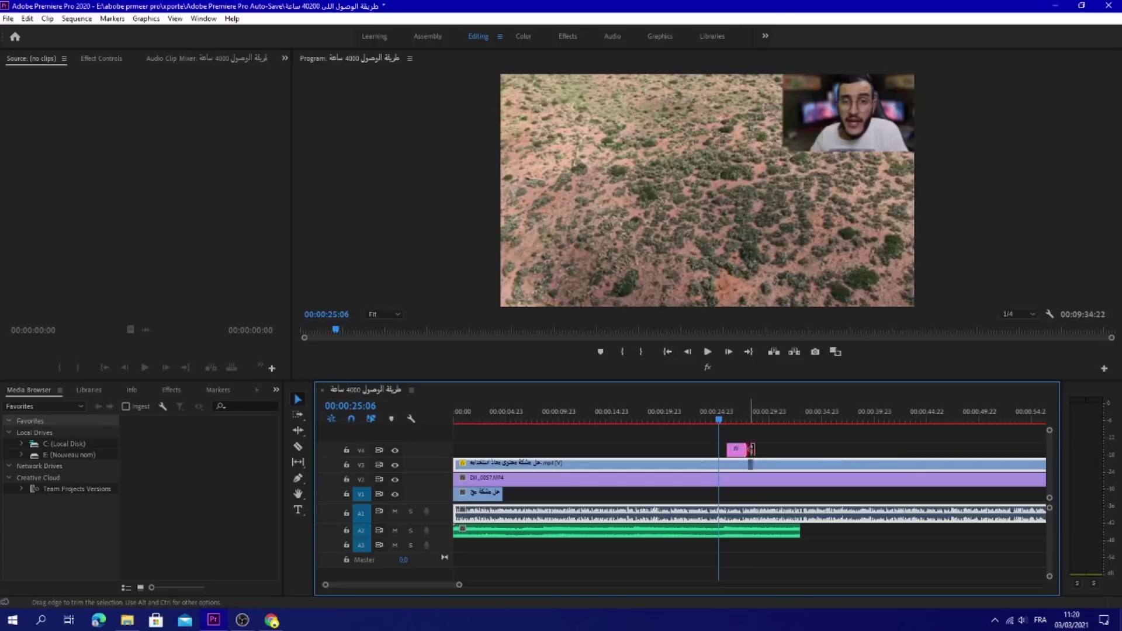
drag(746, 450, 840, 451)
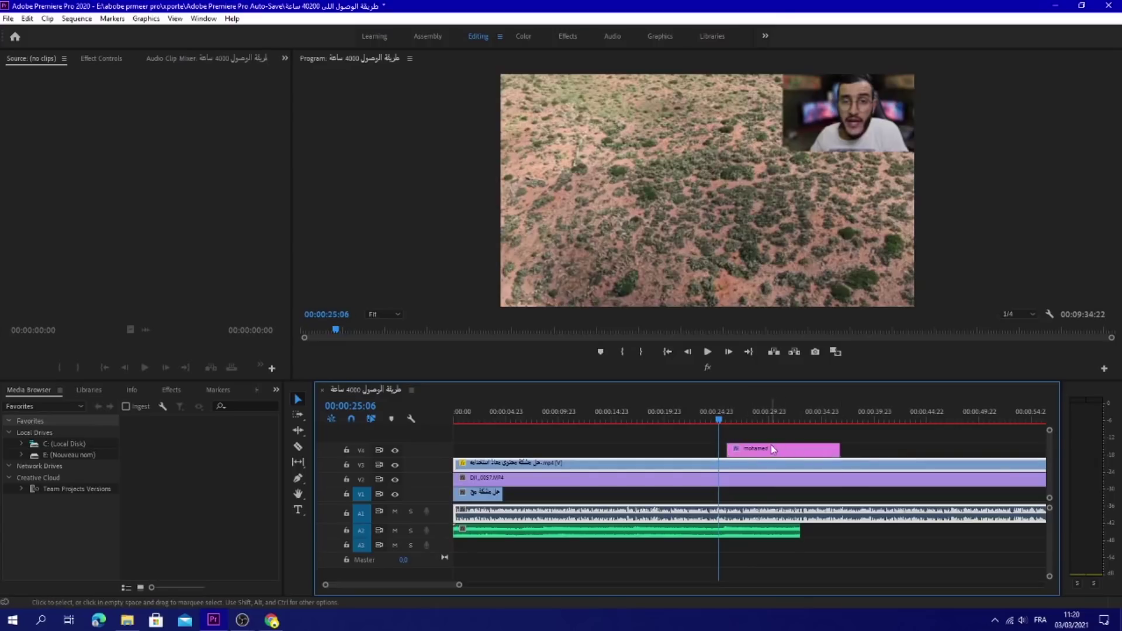
key(space)
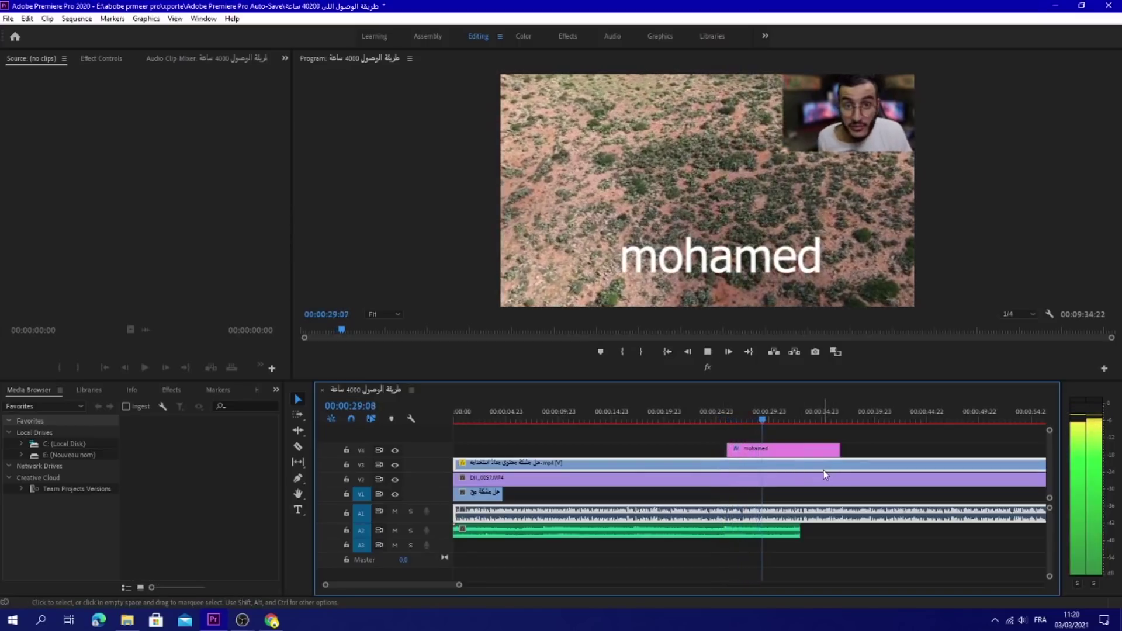
key(space)
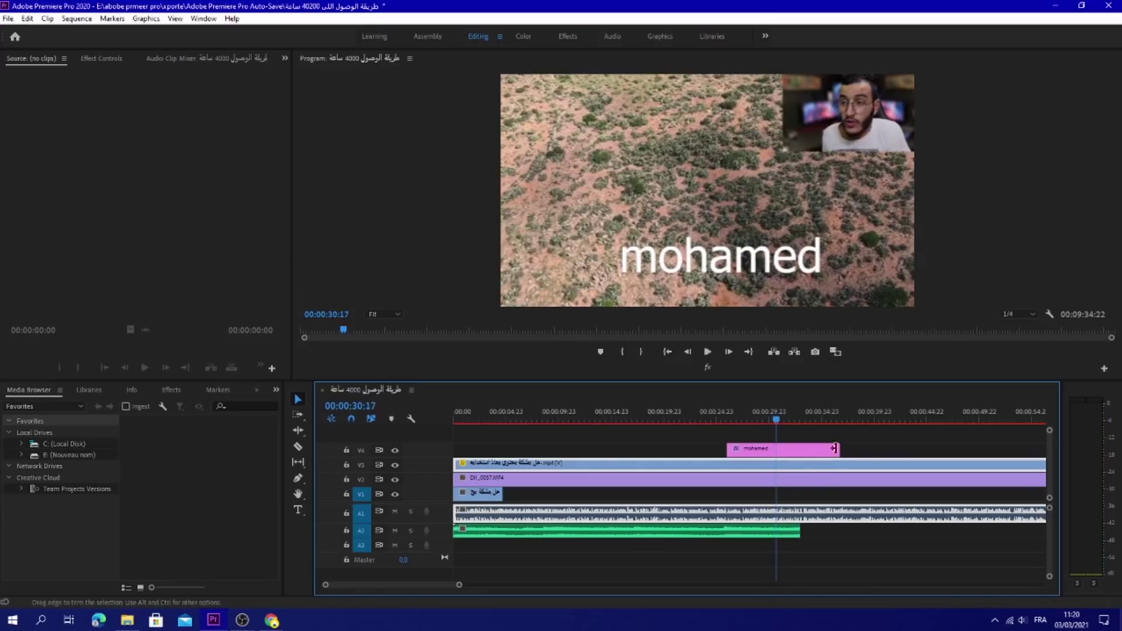
drag(839, 448, 777, 449)
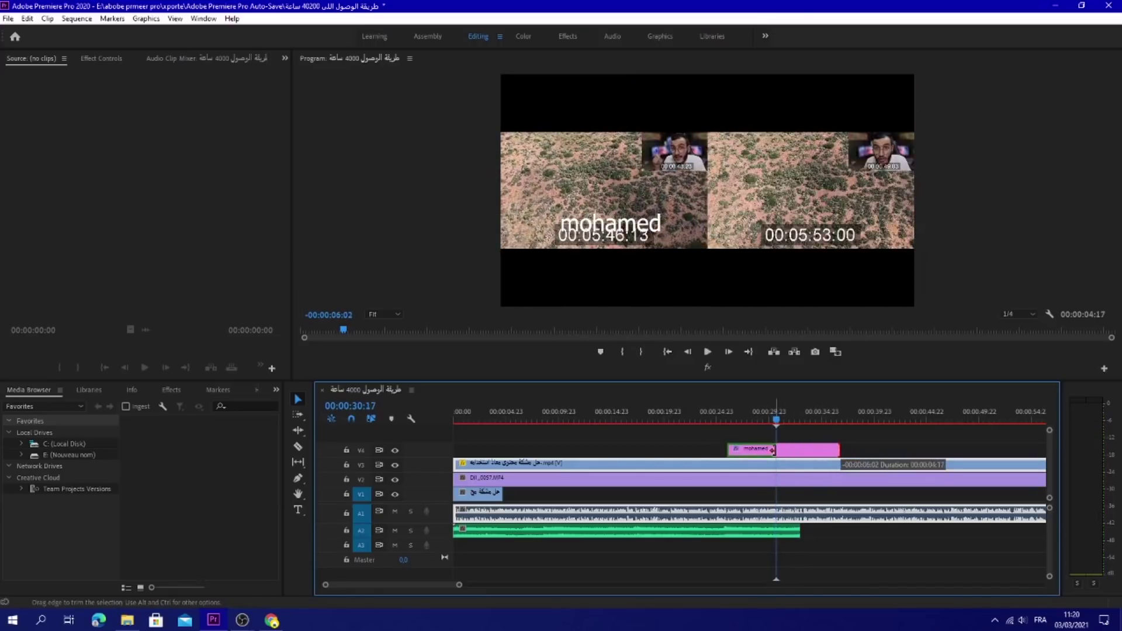
key(space)
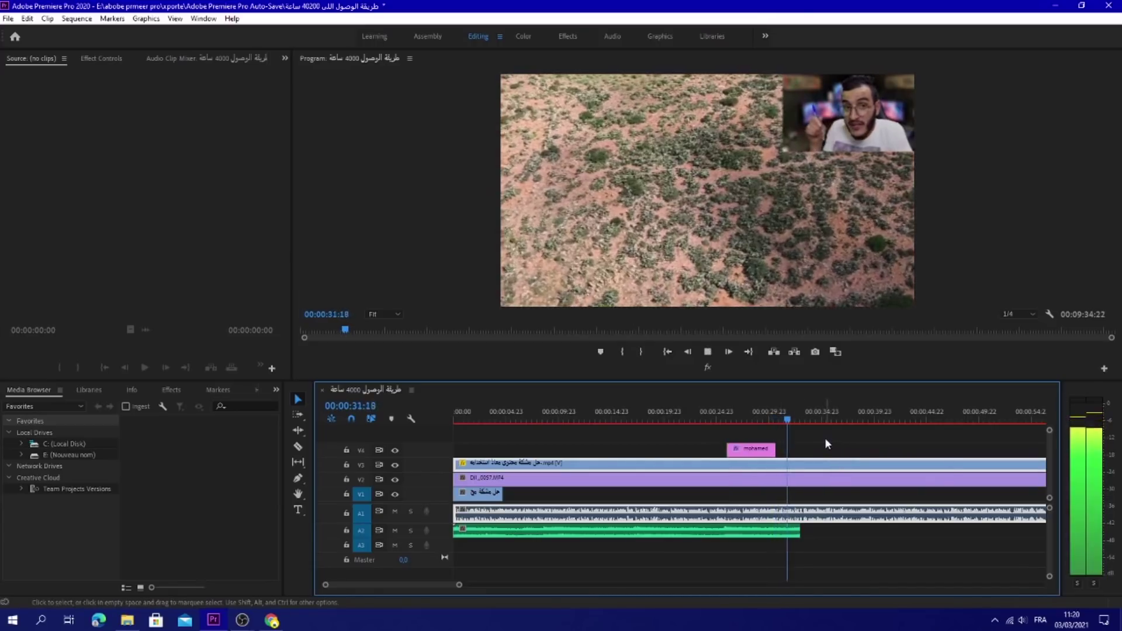
click(807, 416)
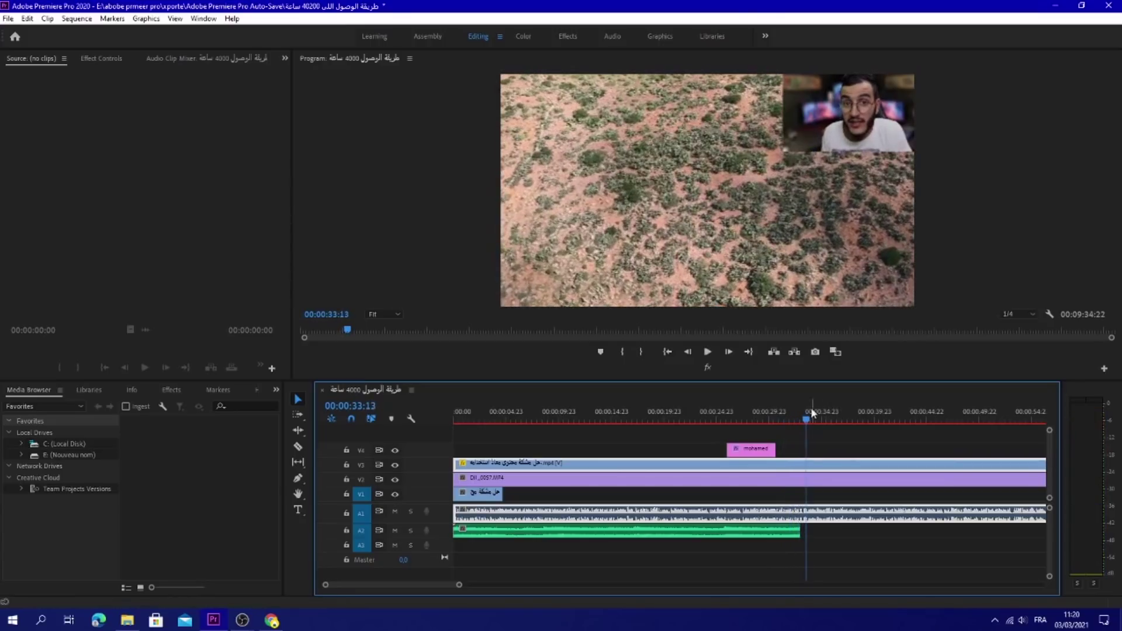
drag(806, 416, 772, 422)
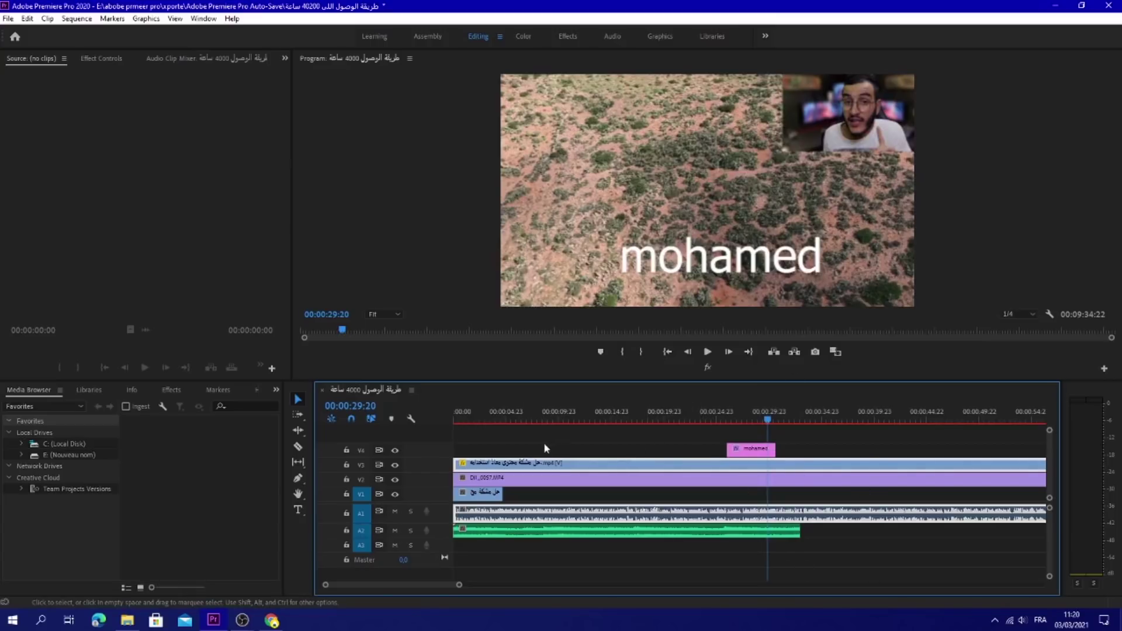
Razor V3, V2 and A1 near 30 seconds and delete the talking-head and drone parts after it
click(621, 416)
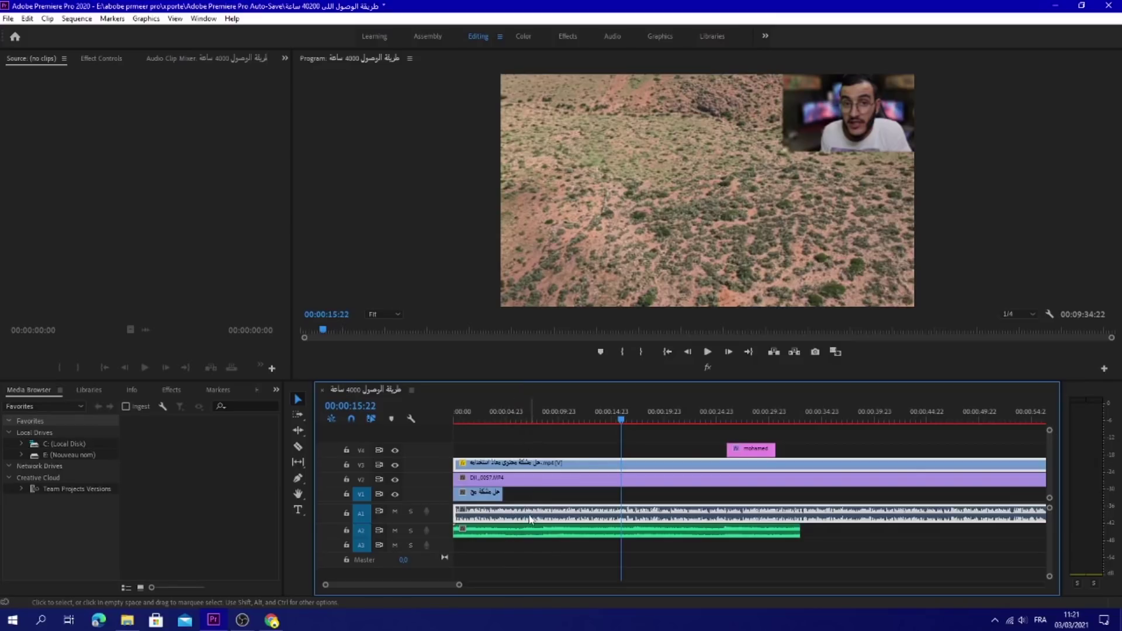
drag(459, 584, 652, 585)
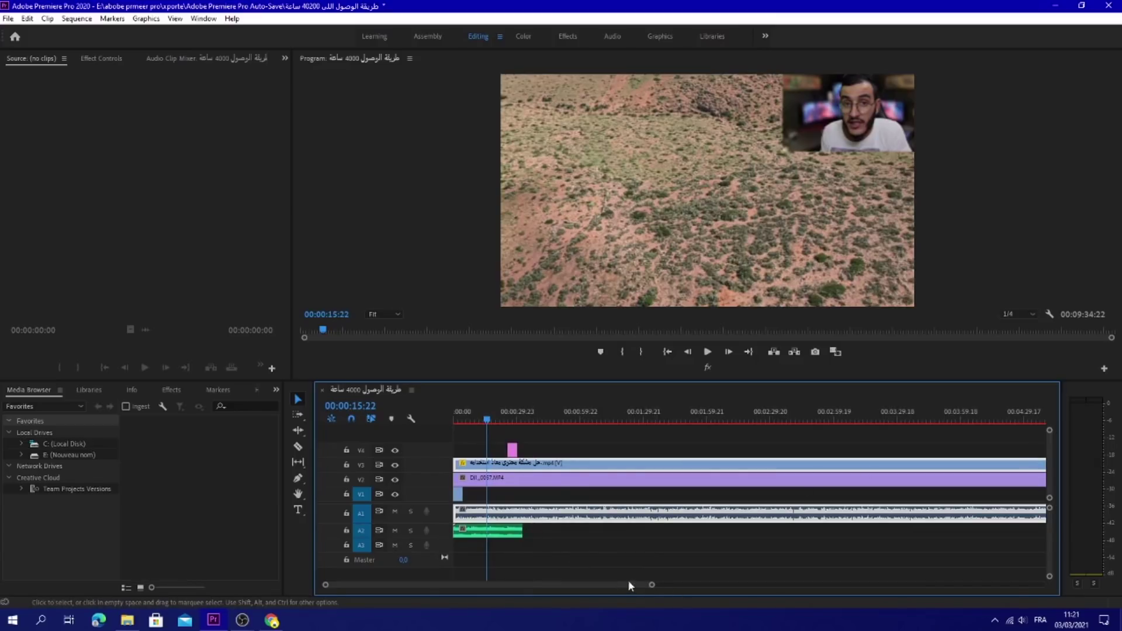
key(c)
shift+click(524, 479)
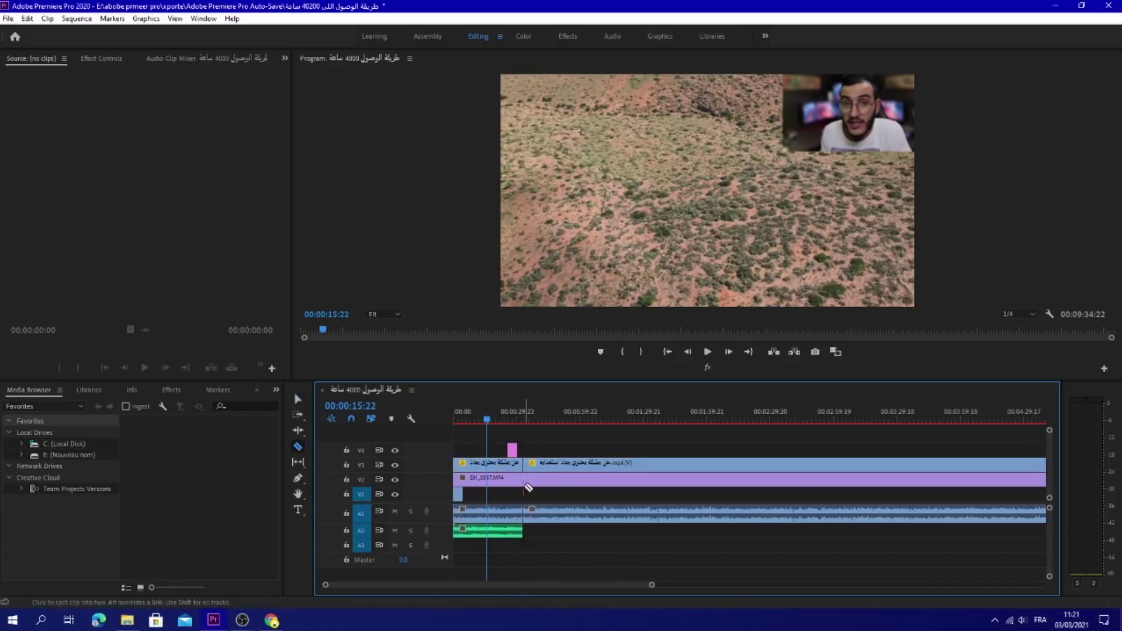
key(v)
click(571, 465)
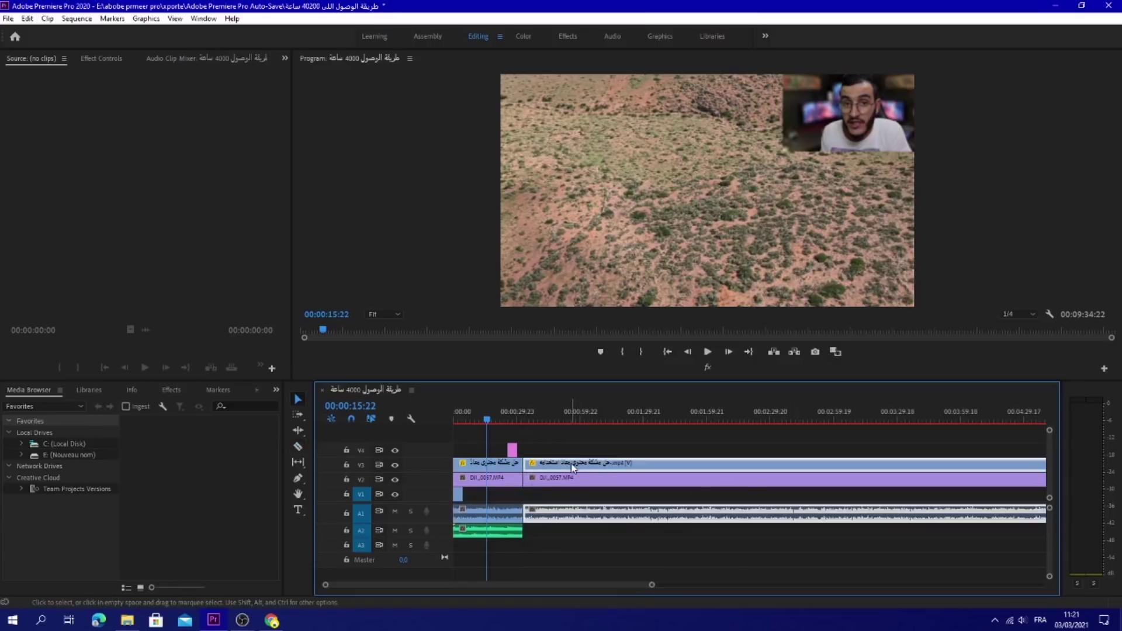
key(Delete)
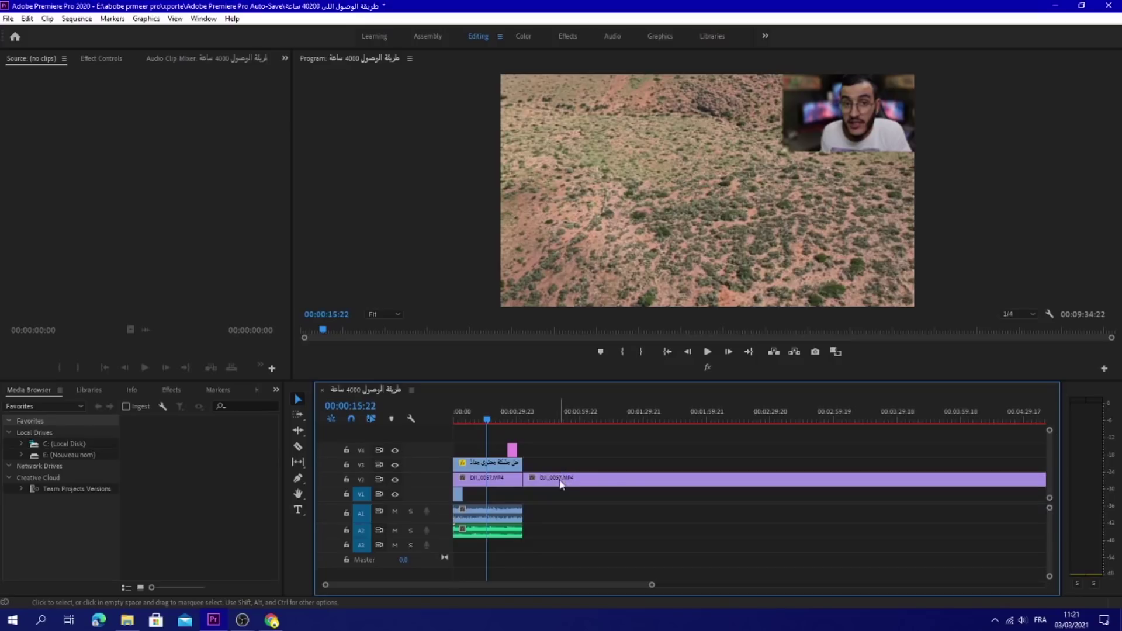
click(564, 484)
key(Delete)
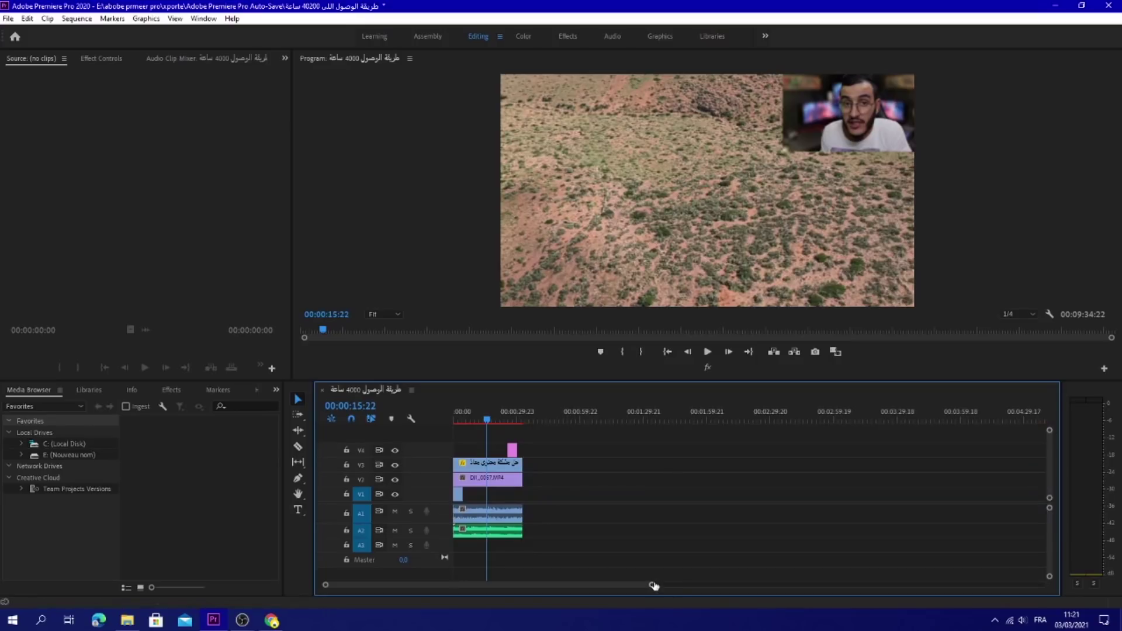
Play the shortened sequence from near the start to check it
drag(654, 586, 639, 585)
click(462, 420)
key(space)
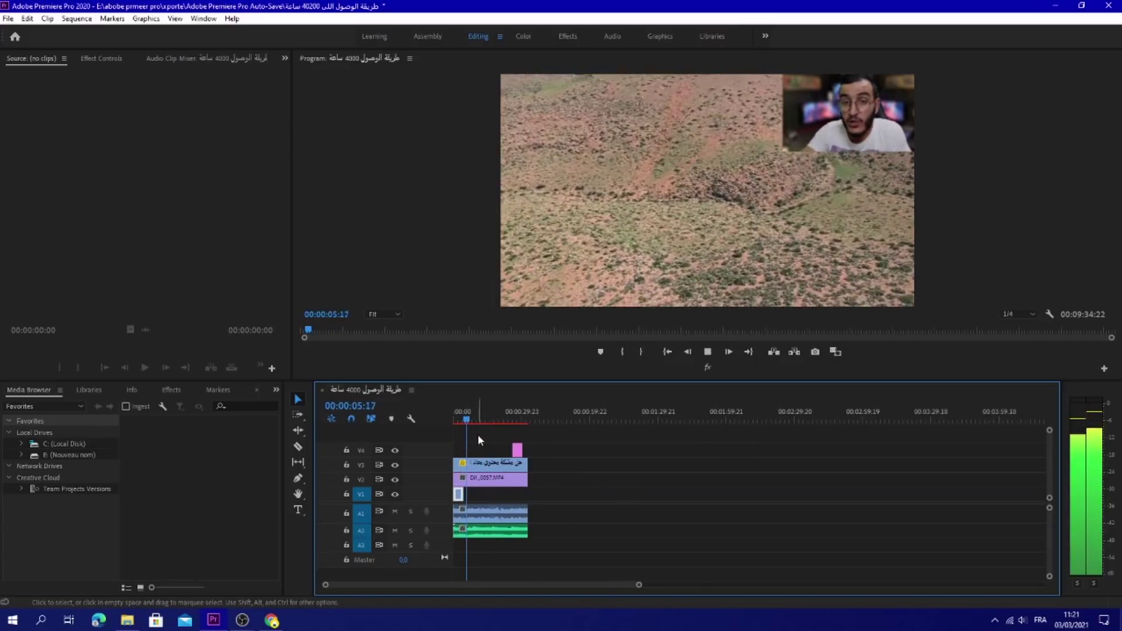
key(space)
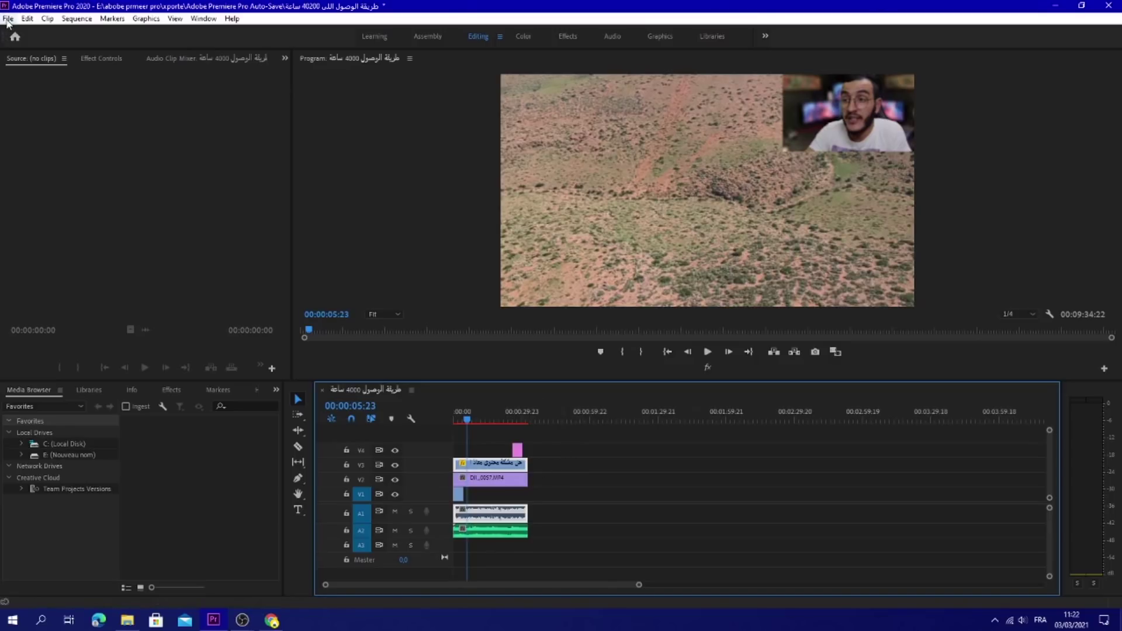
click(9, 19)
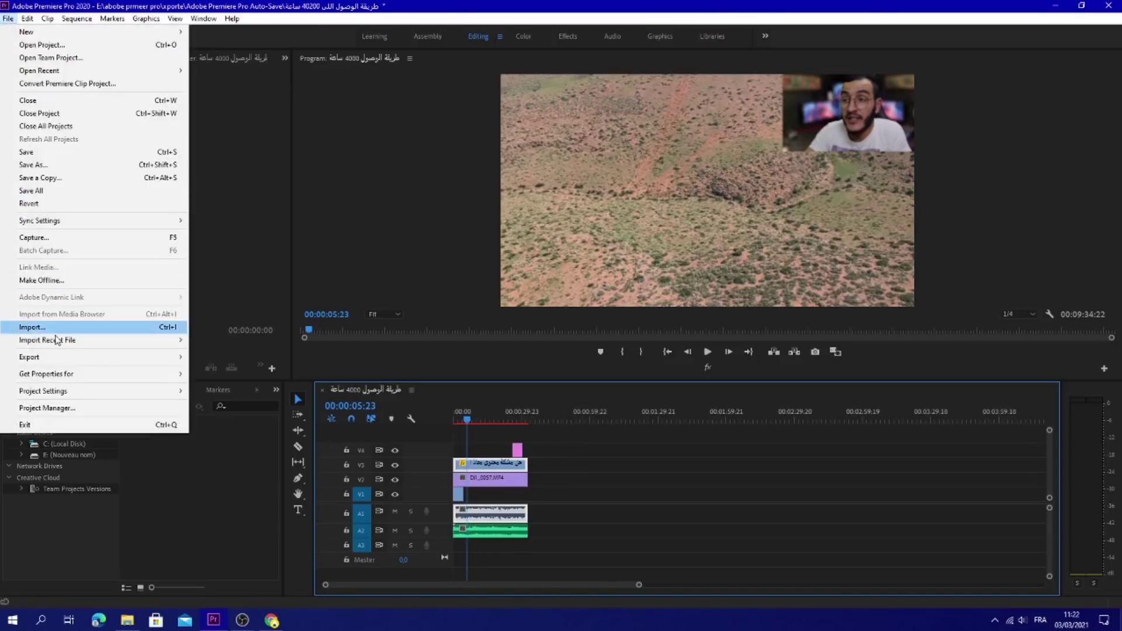
Open Export Settings with H.264 format and the YouTube 1080p Full HD preset
mouse_move(53, 365)
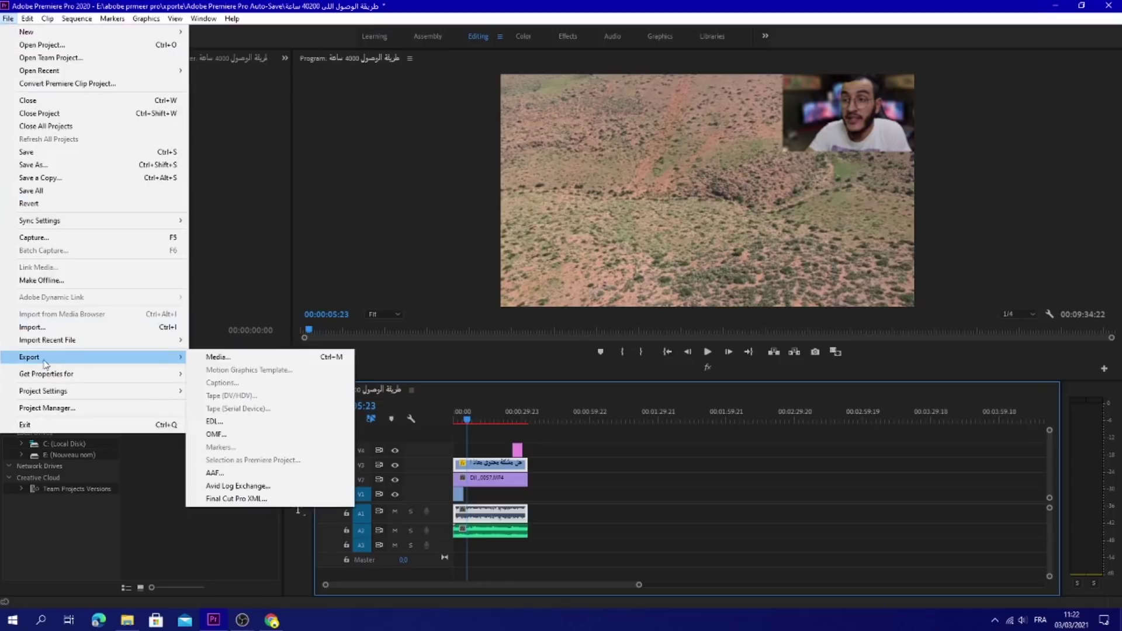
click(217, 358)
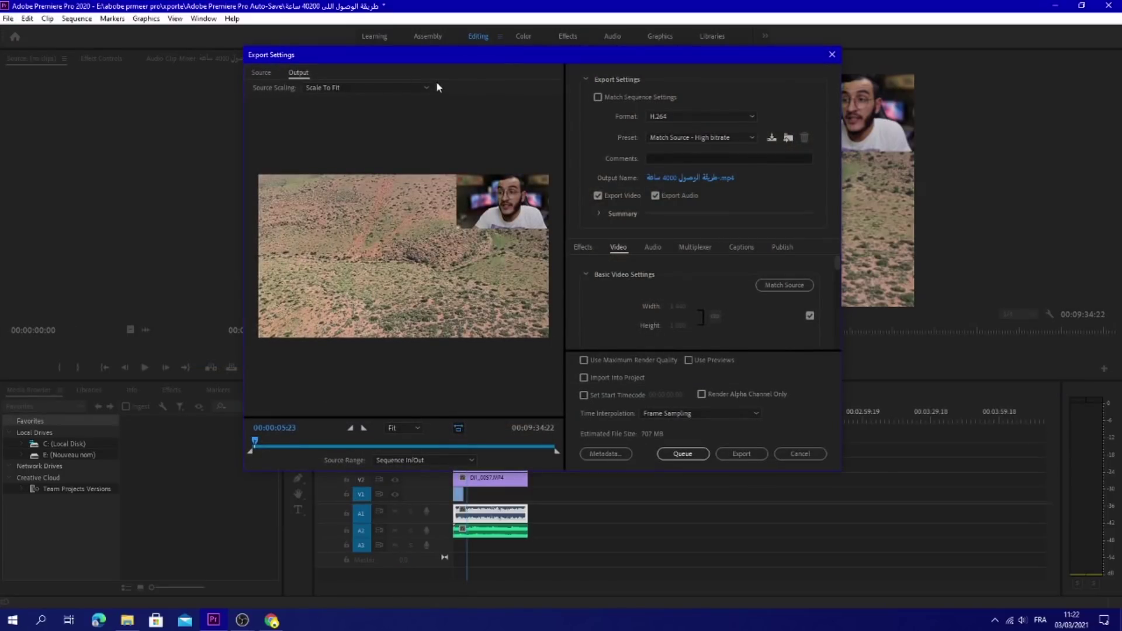
drag(505, 58, 496, 55)
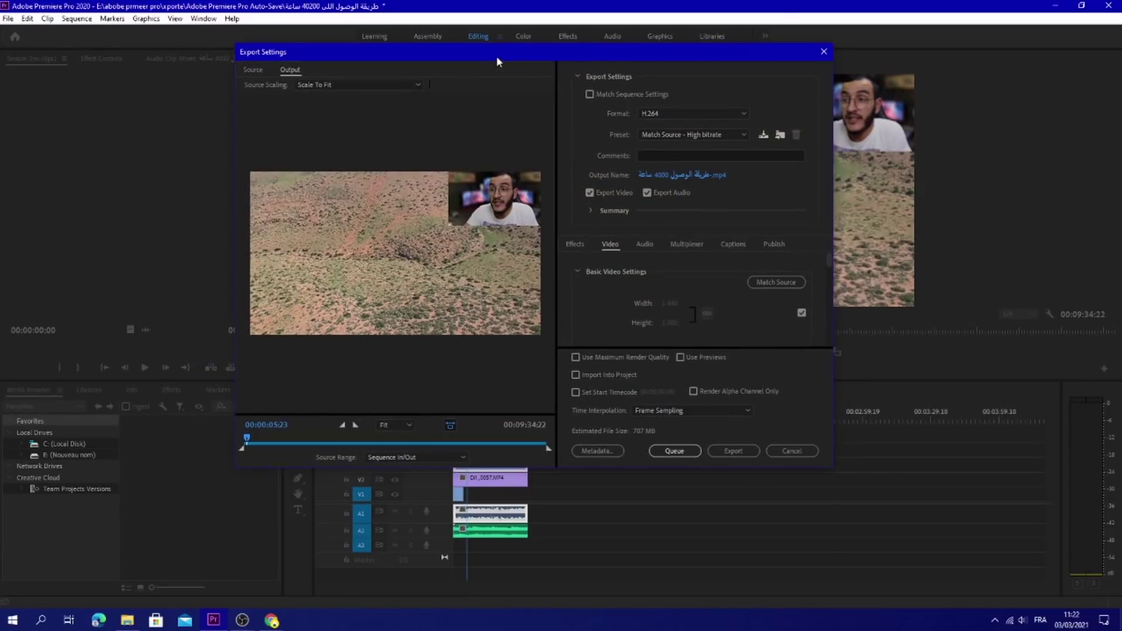
click(725, 114)
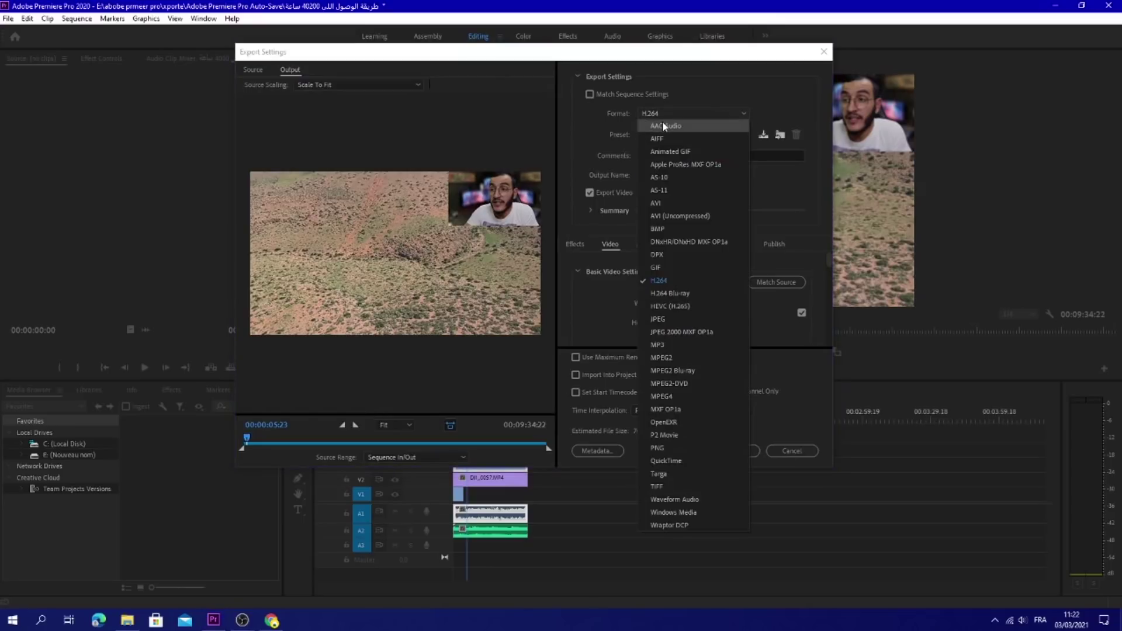
click(665, 282)
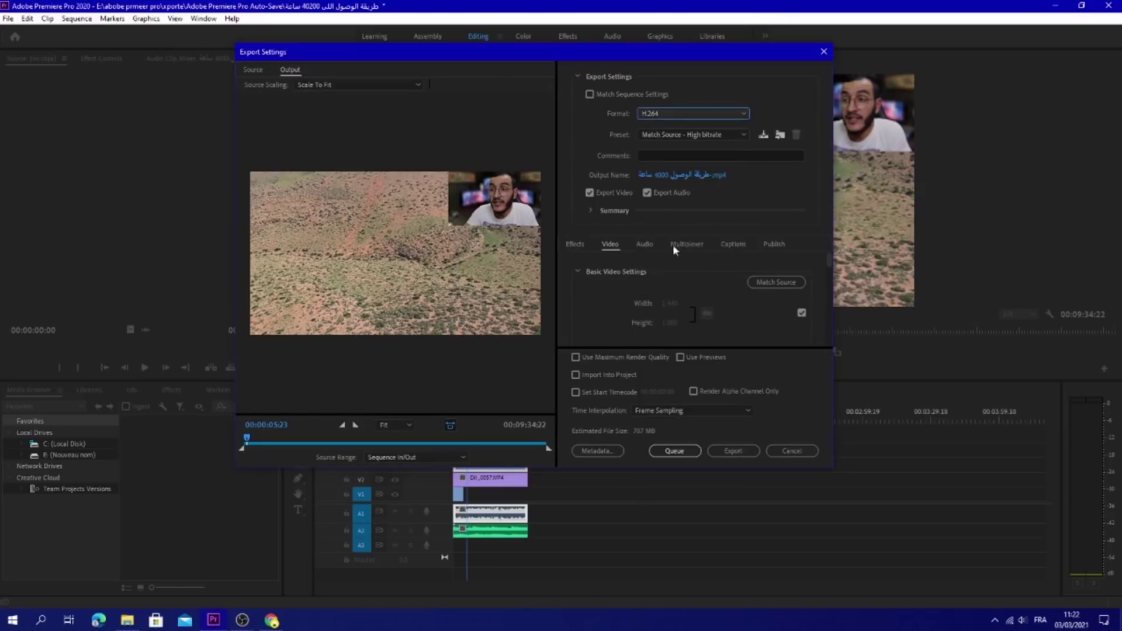
click(699, 135)
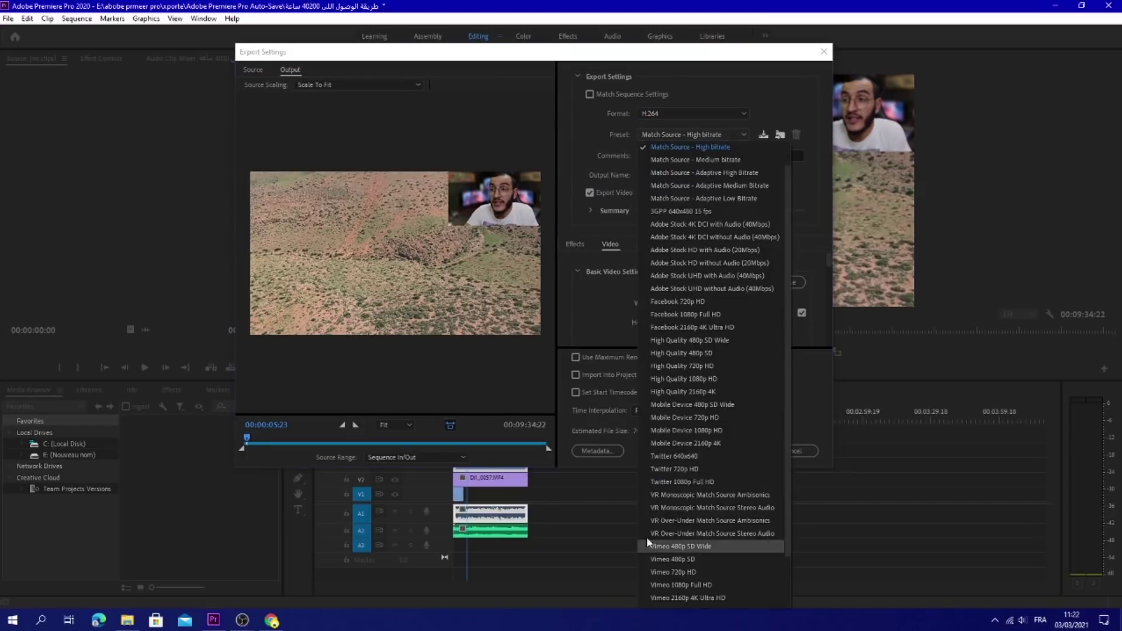
scroll(689, 579, down, 2)
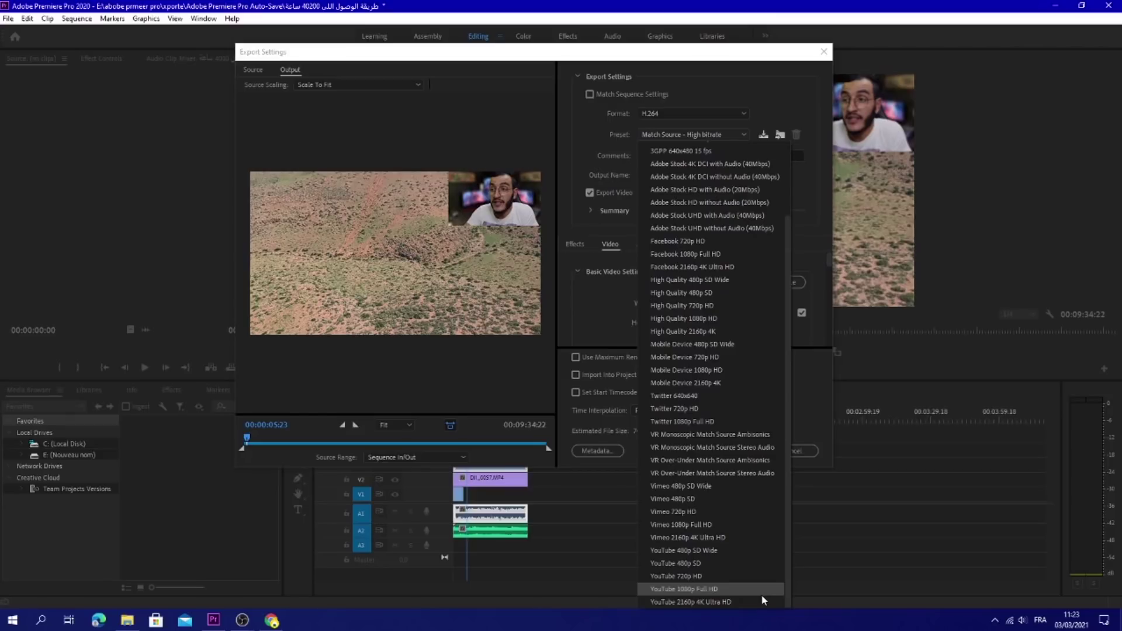
click(711, 590)
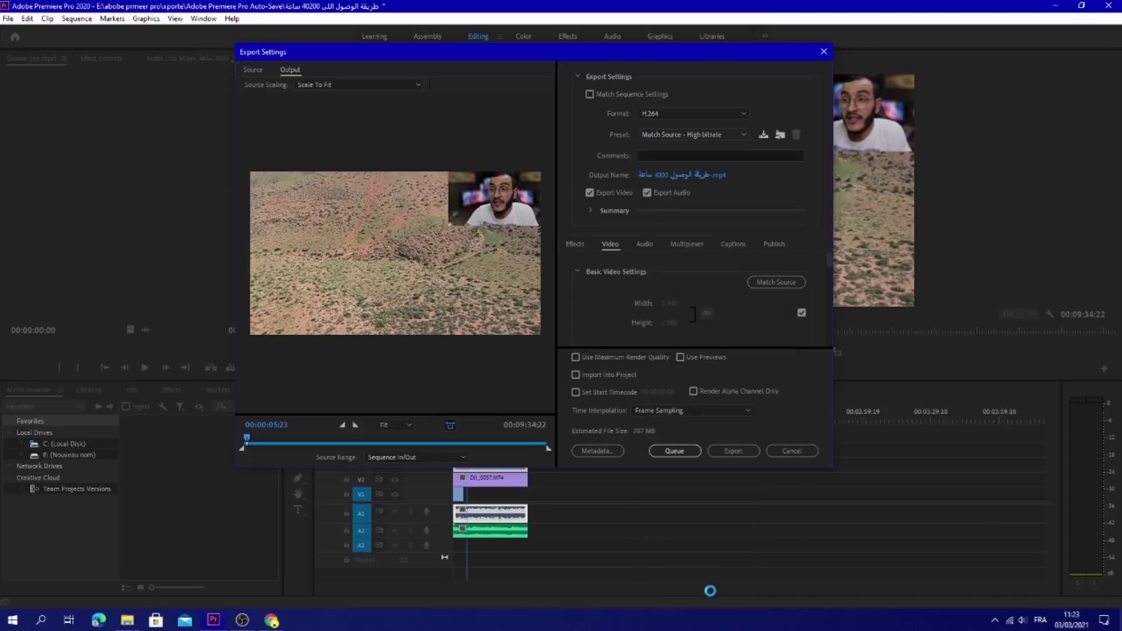
Start the H.264 YouTube 1080p Full HD export and let encoding begin
click(734, 451)
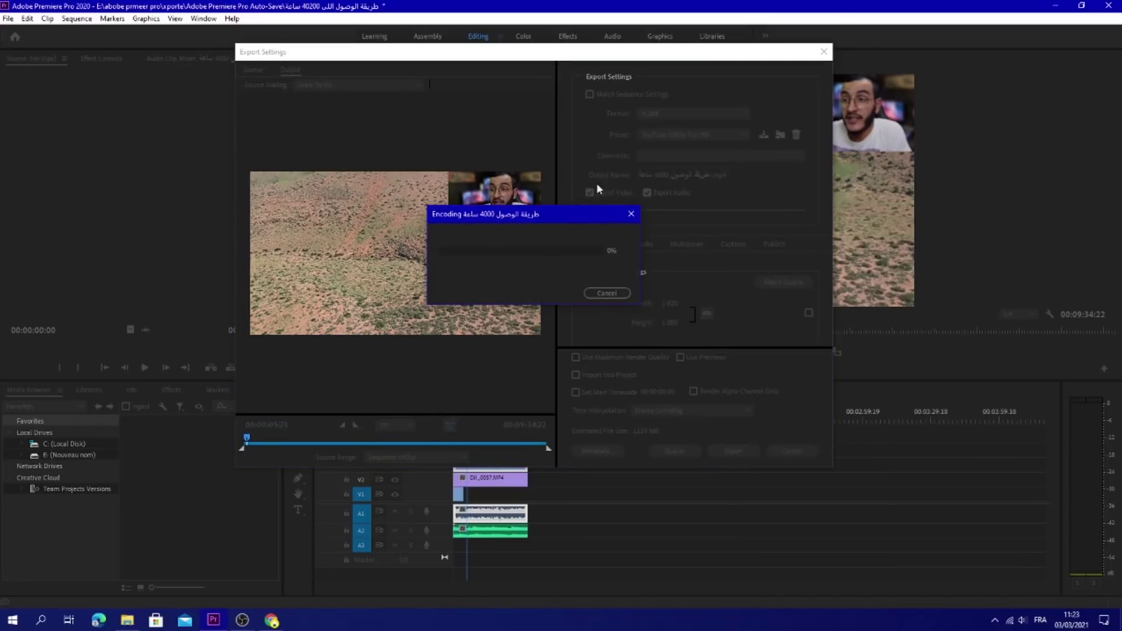